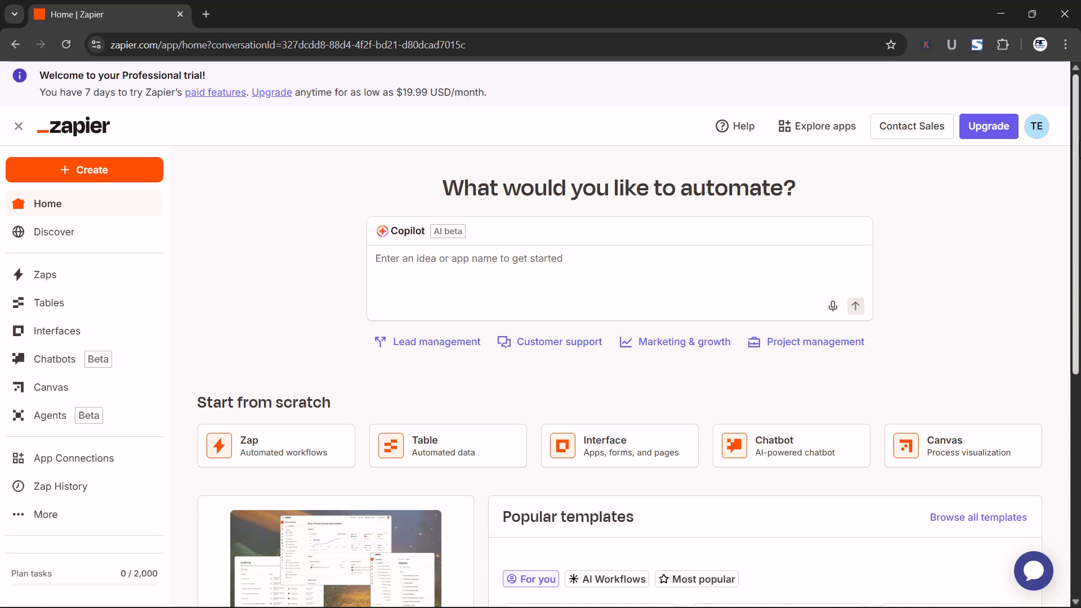
Look over the home page's start-from-scratch options, popular templates and recently updated Zaps
{"action": "scroll", "coordinate": [541, 338], "scroll_direction": "down", "scroll_amount": 2}
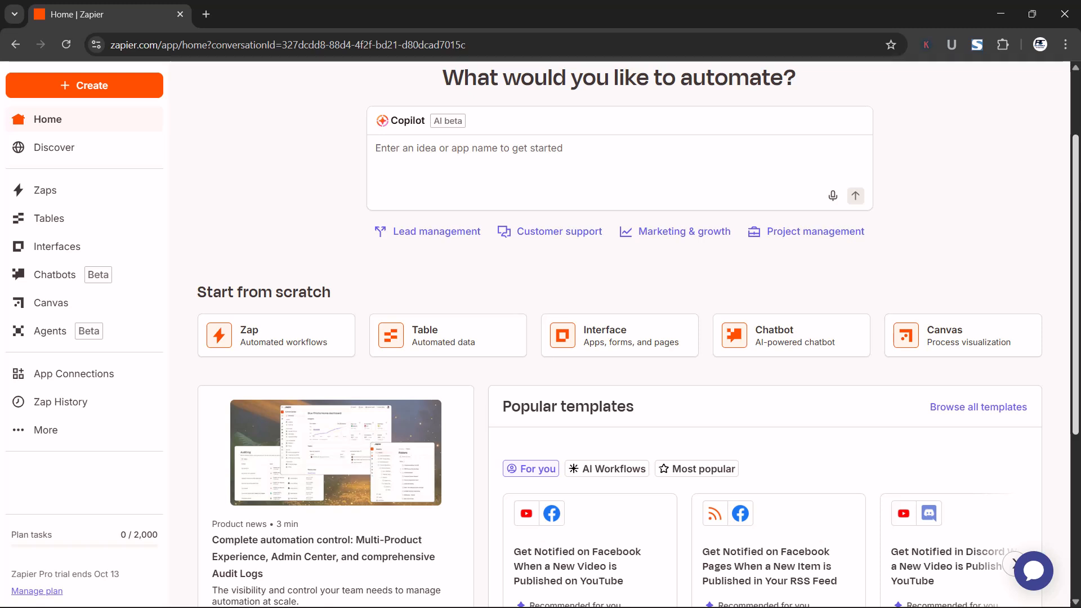
{"action": "scroll", "coordinate": [540, 337], "scroll_direction": "down", "scroll_amount": 2}
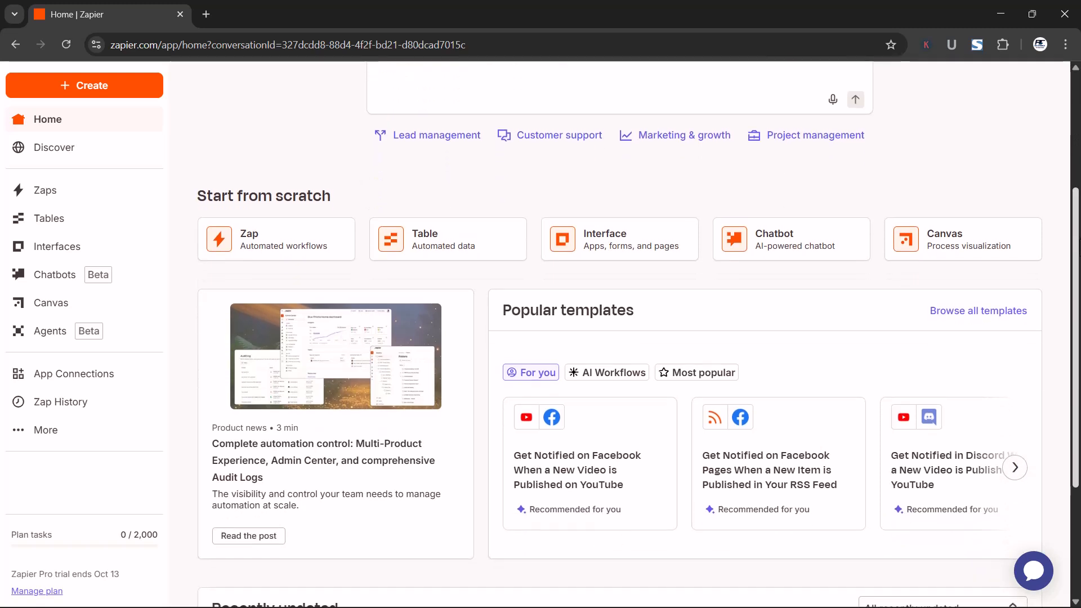
{"action": "scroll", "coordinate": [639, 343], "scroll_direction": "down", "scroll_amount": 1}
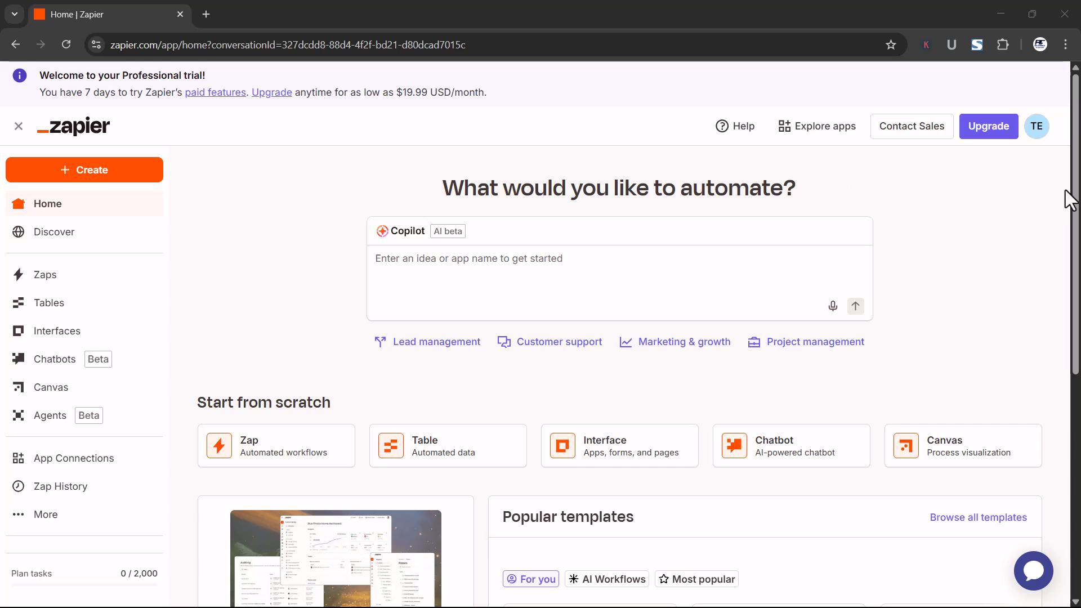
{"action": "left_click_drag", "start_coordinate": [1079, 197], "coordinate": [1079, 318]}
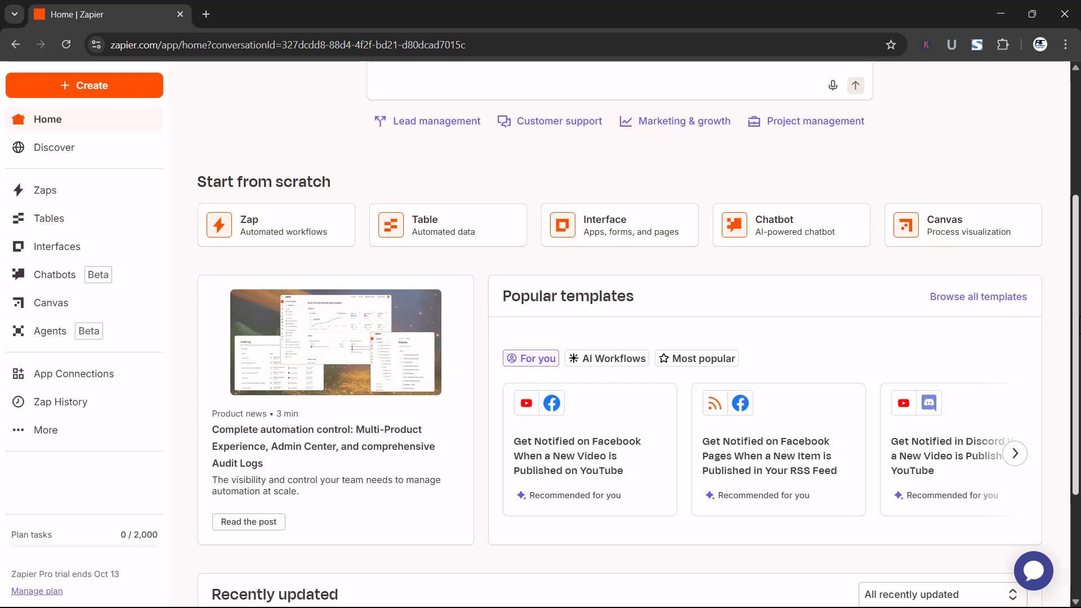
{"action": "left_click_drag", "start_coordinate": [1080, 325], "coordinate": [1079, 415]}
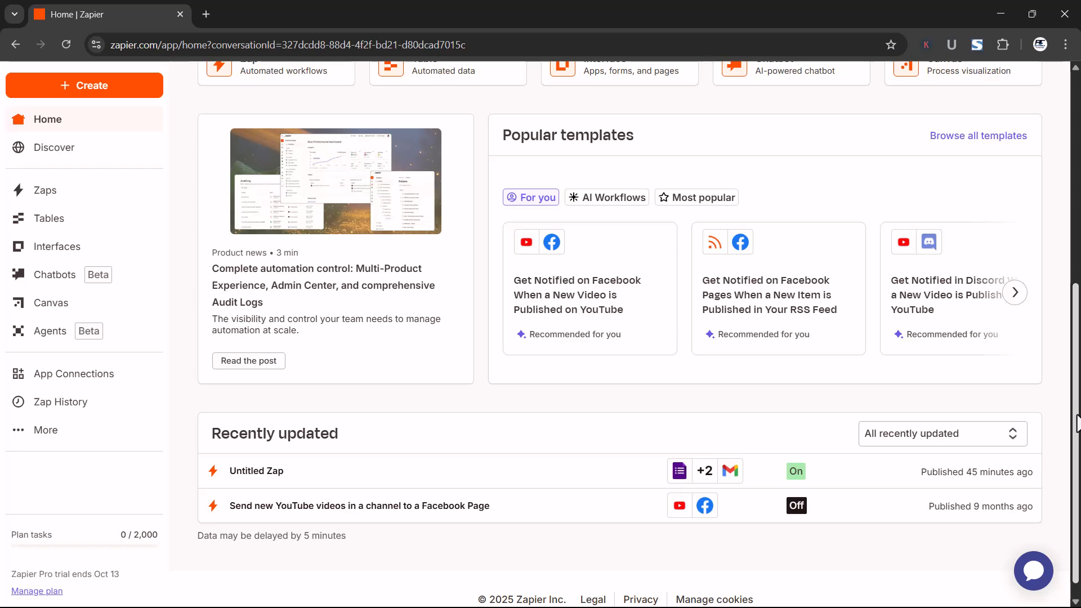
{"action": "scroll", "coordinate": [1075, 423], "scroll_direction": "up", "scroll_amount": 5}
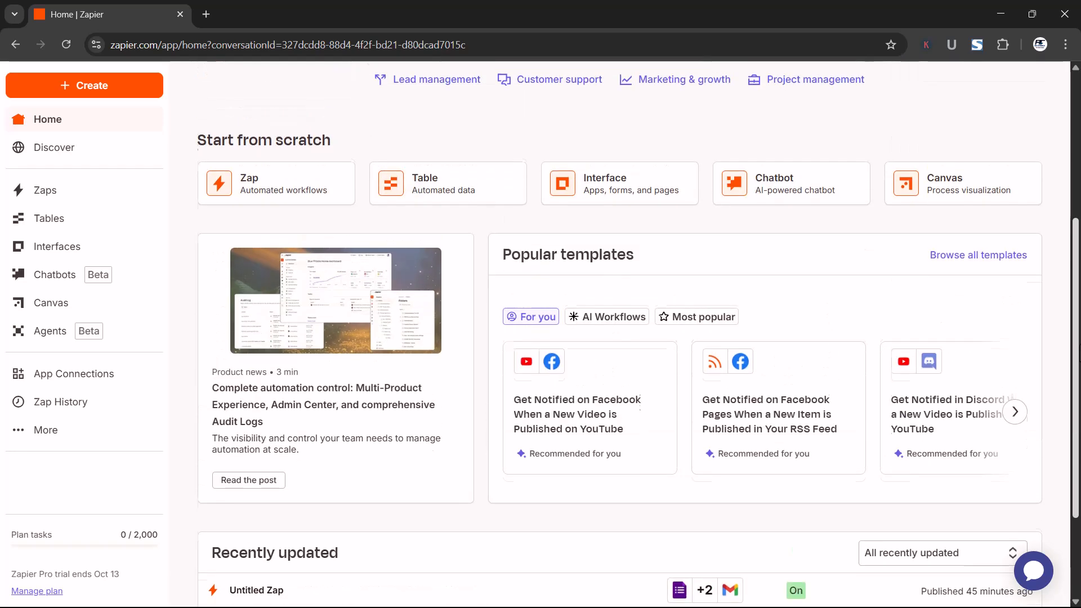
{"action": "scroll", "coordinate": [639, 333], "scroll_direction": "up", "scroll_amount": 2}
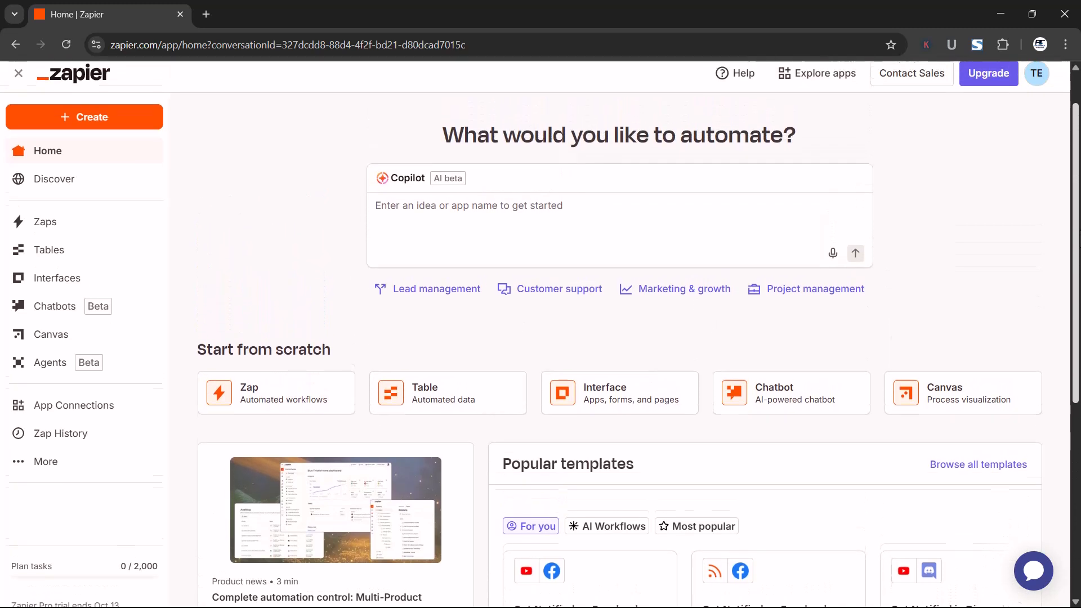
Open the full template library and browse the featured, lead management and sales pipeline templates by use case
{"action": "scroll", "coordinate": [1071, 341], "scroll_direction": "down", "scroll_amount": 3}
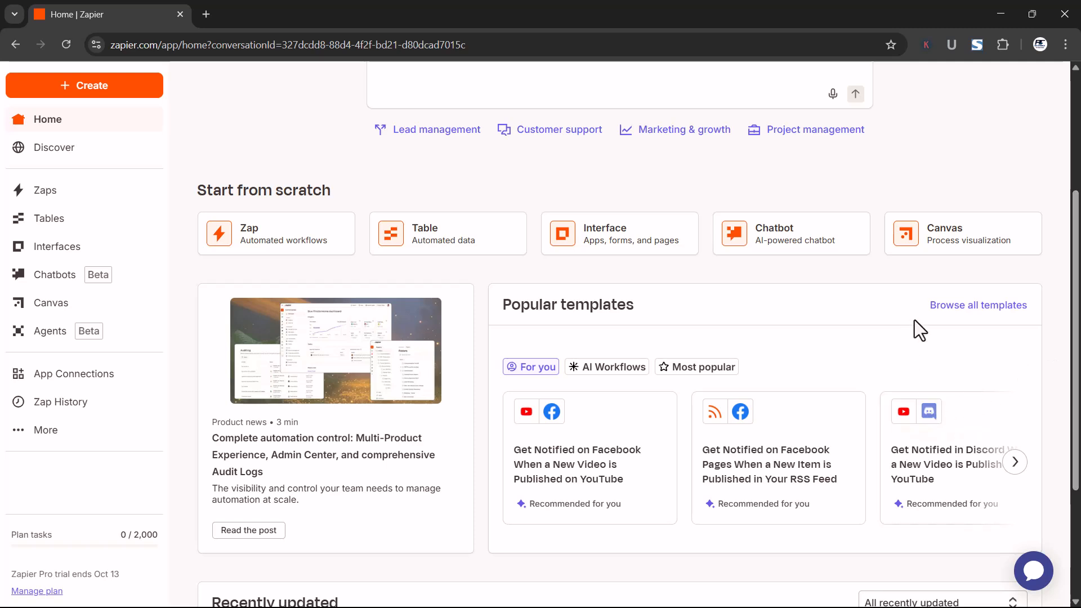
{"action": "left_click", "coordinate": [962, 306]}
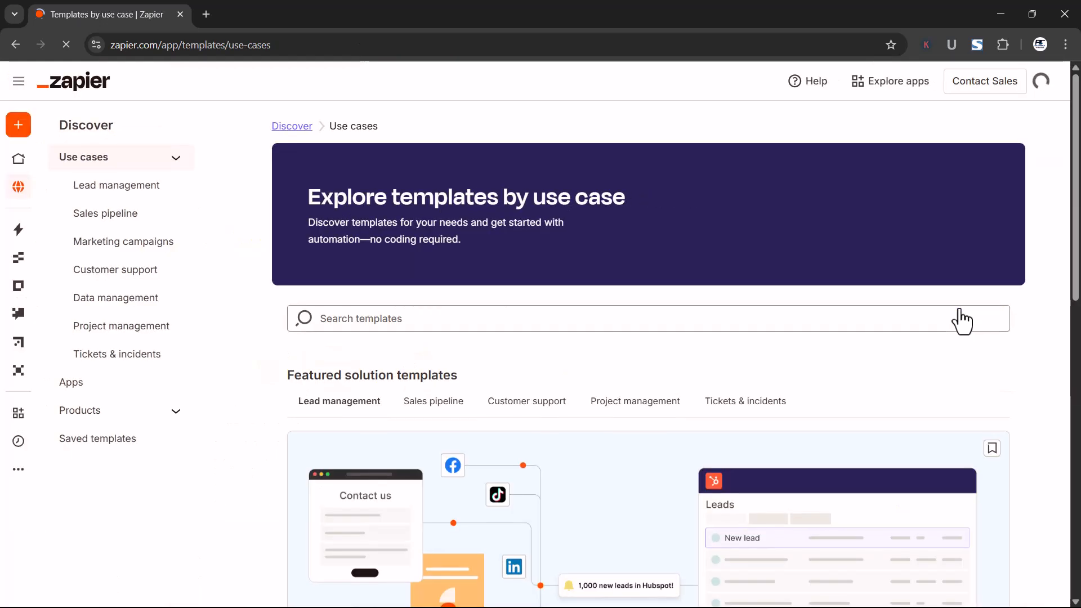
{"action": "scroll", "coordinate": [972, 196], "scroll_direction": "down", "scroll_amount": 4}
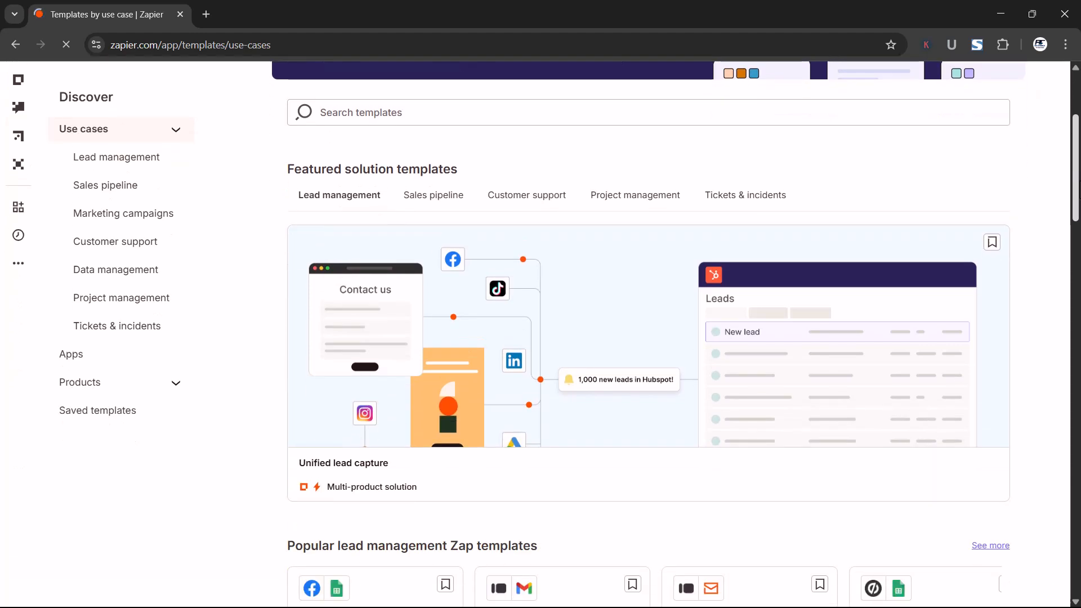
{"action": "scroll", "coordinate": [714, 332], "scroll_direction": "down", "scroll_amount": 3}
{"action": "scroll", "coordinate": [742, 331], "scroll_direction": "down", "scroll_amount": 3}
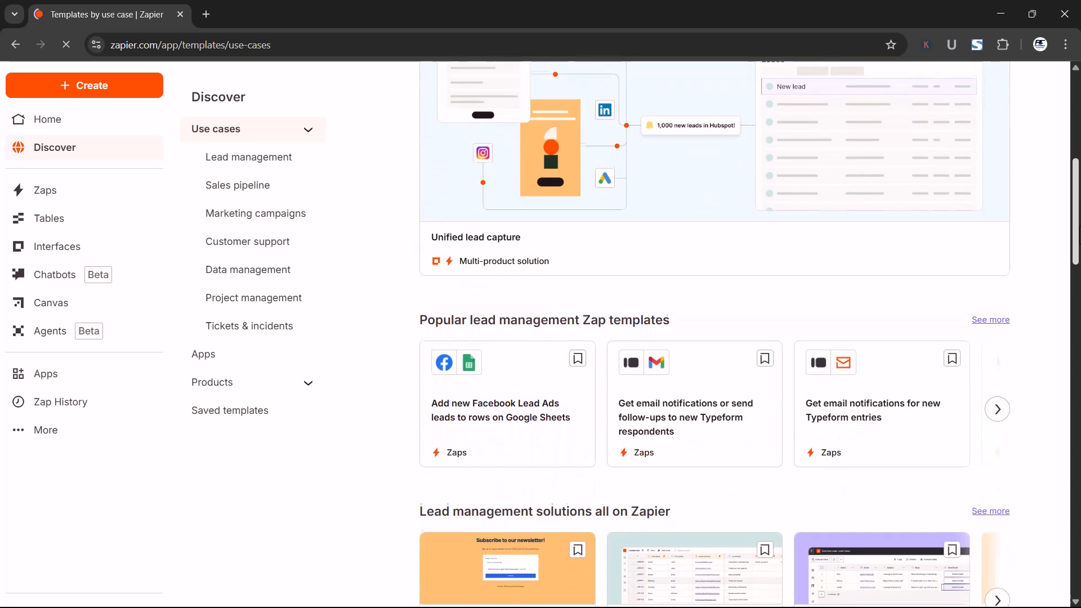
{"action": "scroll", "coordinate": [742, 331], "scroll_direction": "down", "scroll_amount": 1}
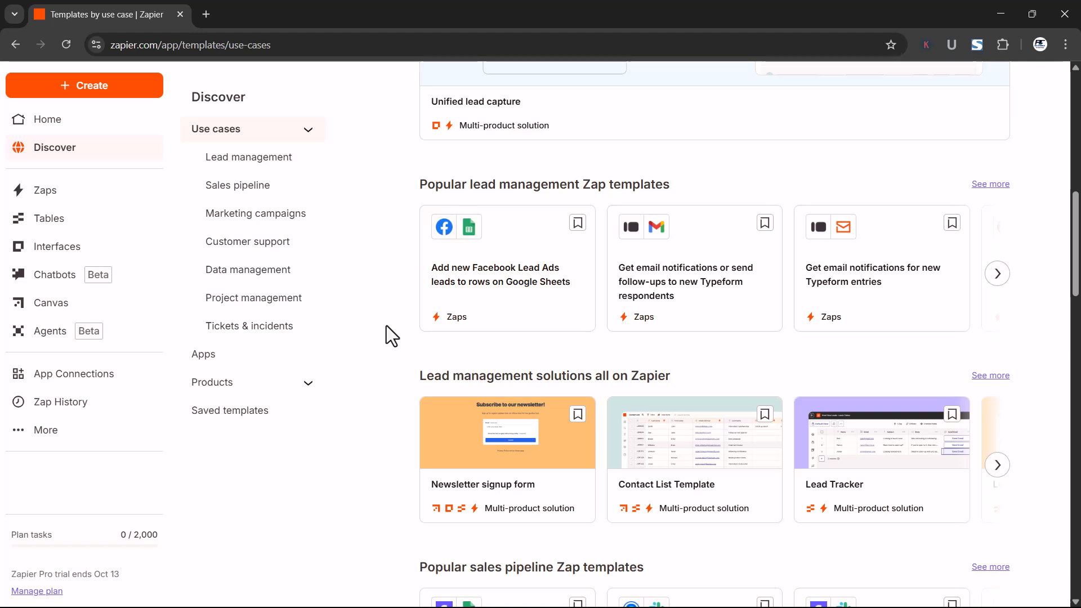
{"action": "scroll", "coordinate": [377, 328], "scroll_direction": "up", "scroll_amount": 3}
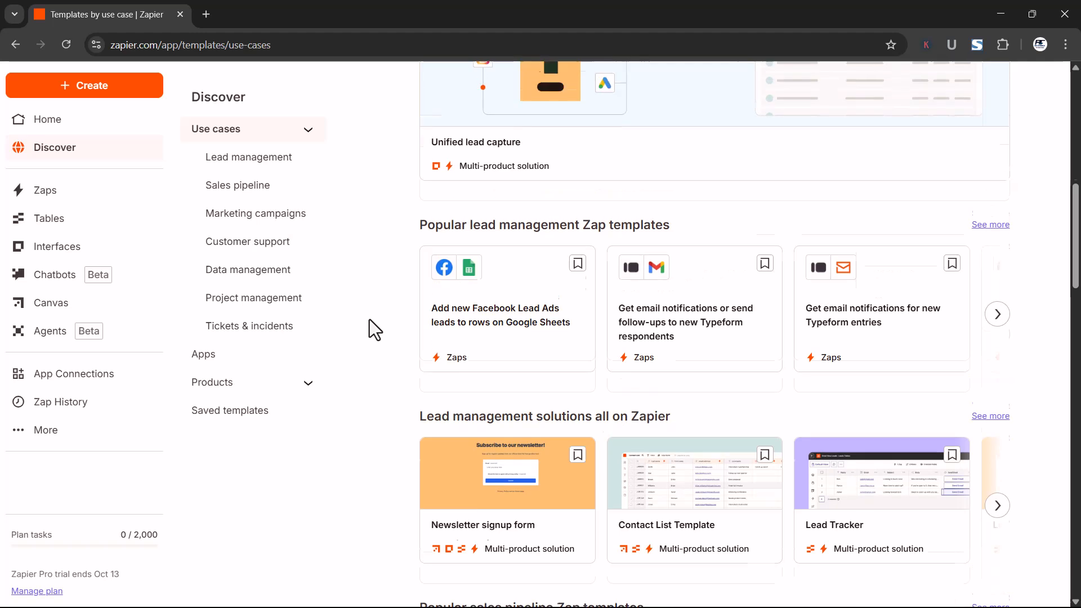
Return to the home page and ask Copilot: "When a user submits a form through Google forms, send a response through Gmail"
{"action": "left_click", "coordinate": [74, 129]}
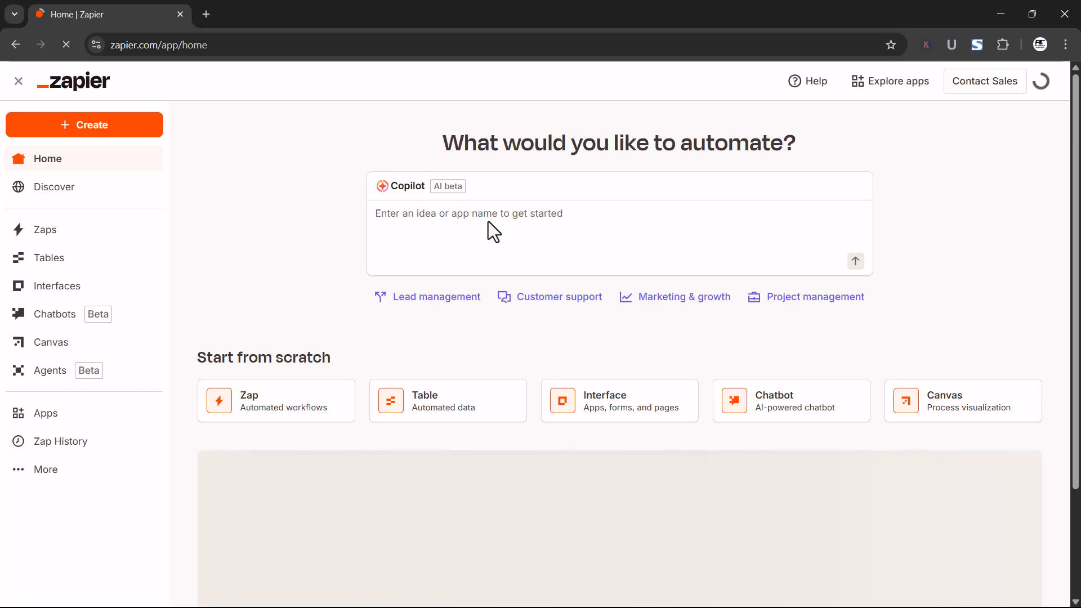
{"action": "left_click", "coordinate": [392, 211]}
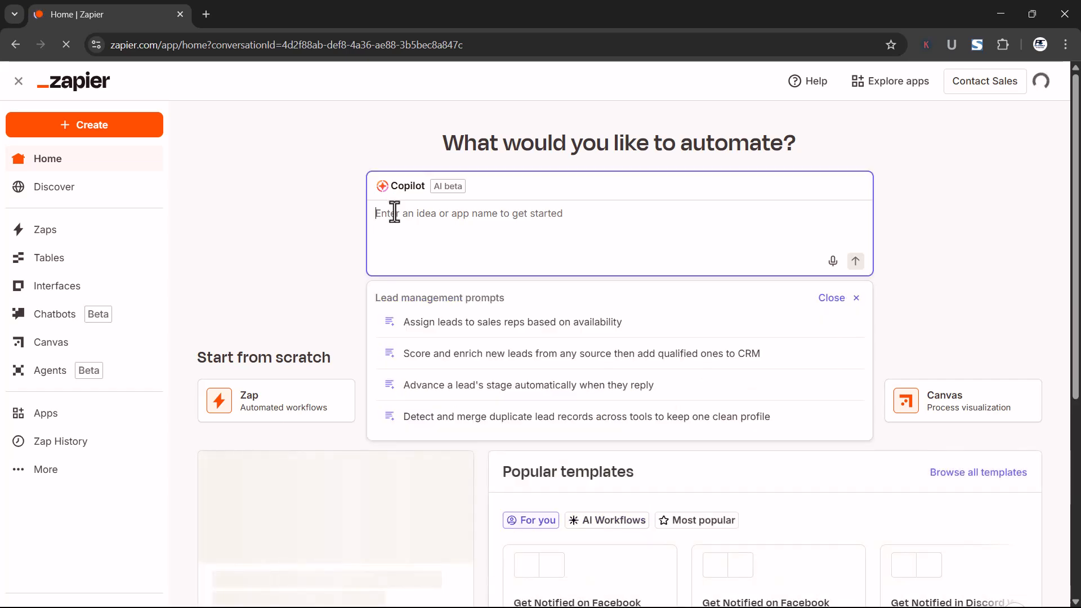
{"action": "type", "text": "When a cs"}
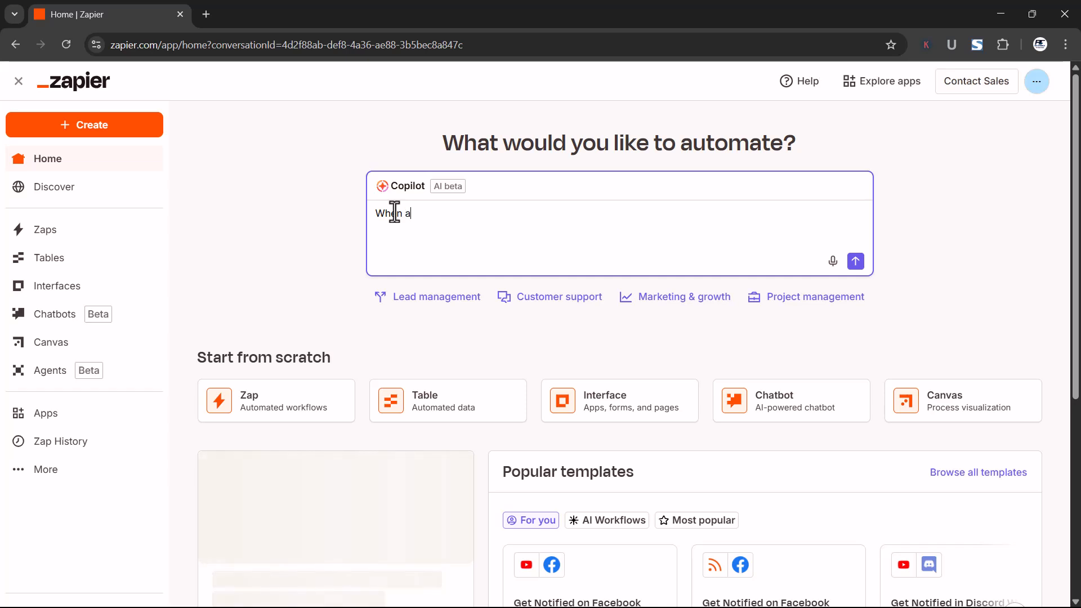
{"action": "key", "text": "BackSpace"}
{"action": "key", "text": "BackSpace"}
{"action": "type", "text": "user submits"}
{"action": "key", "text": "BackSpace"}
{"action": "type", "text": "s a form through Google forms, send a"}
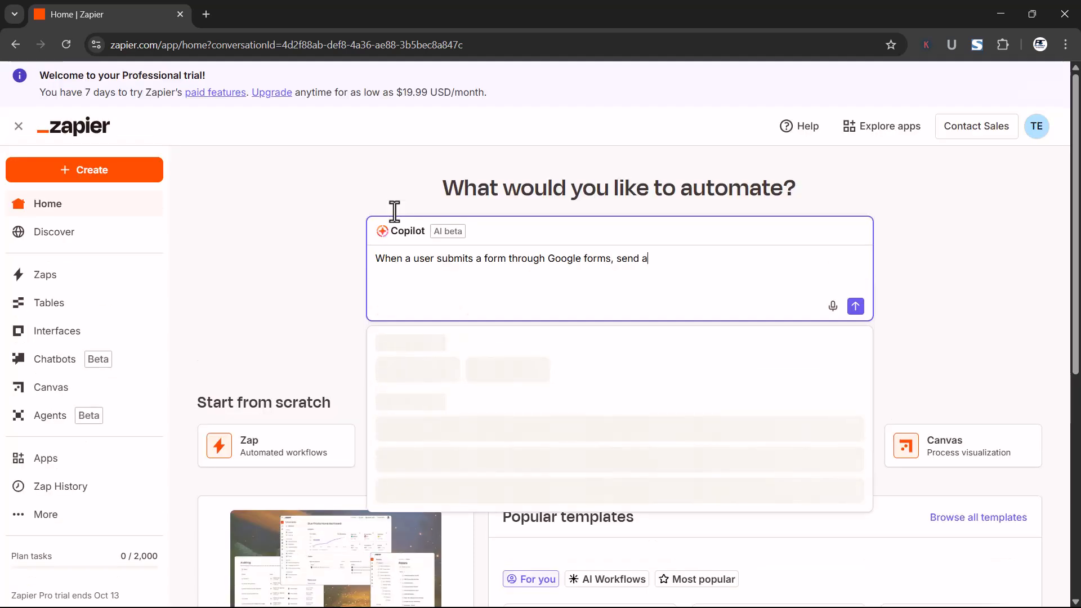
{"action": "type", "text": " response through Gmail"}
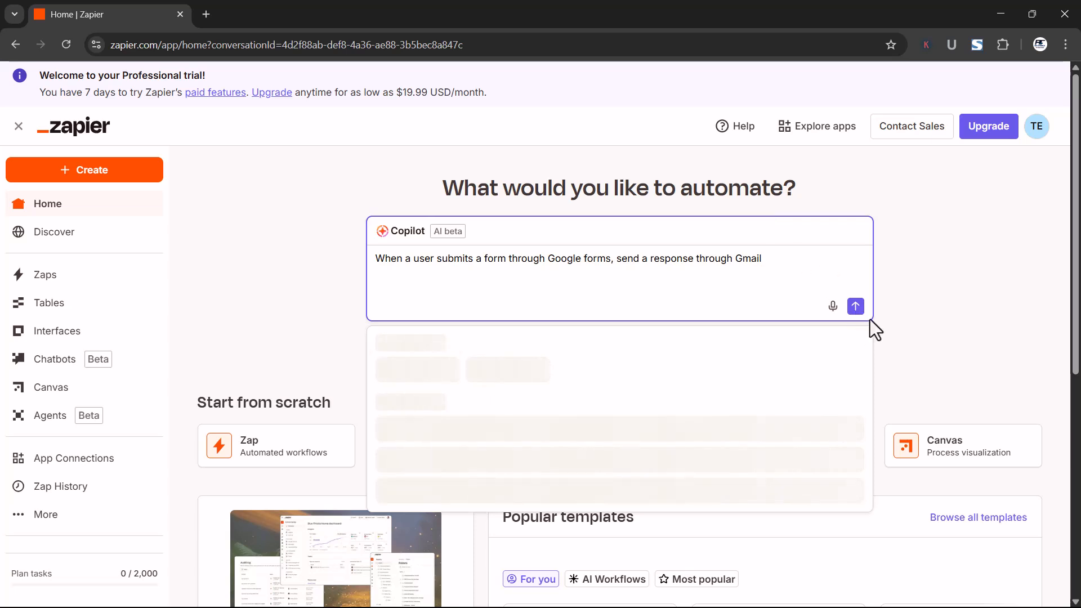
{"action": "left_click", "coordinate": [856, 305]}
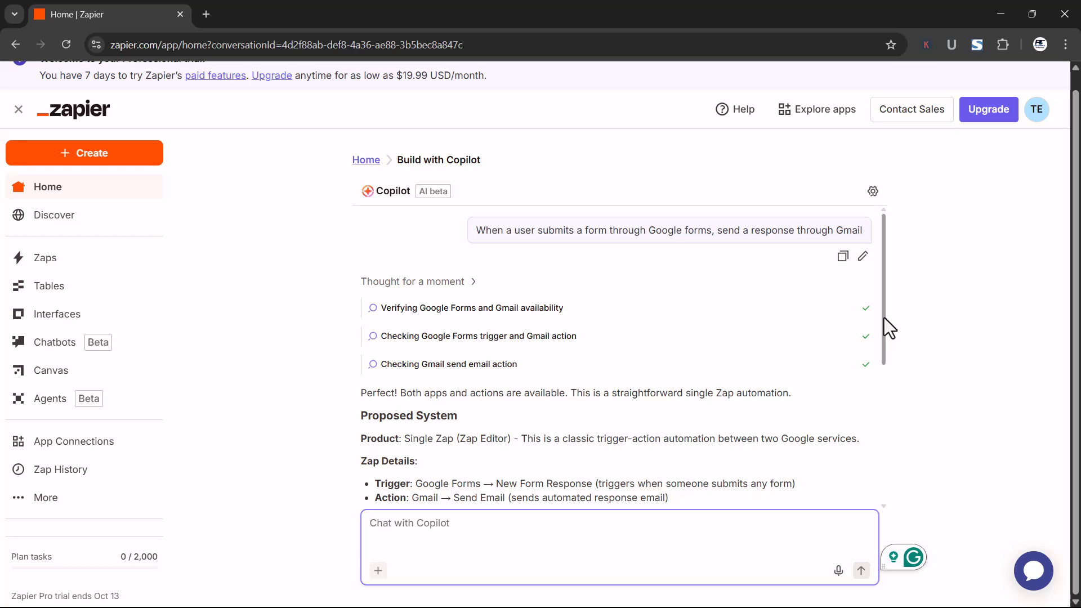
Read through Copilot's proposed trigger, action and field mappings, and continue with the Zap Editor to build the automation
{"action": "left_click_drag", "start_coordinate": [884, 317], "coordinate": [884, 377]}
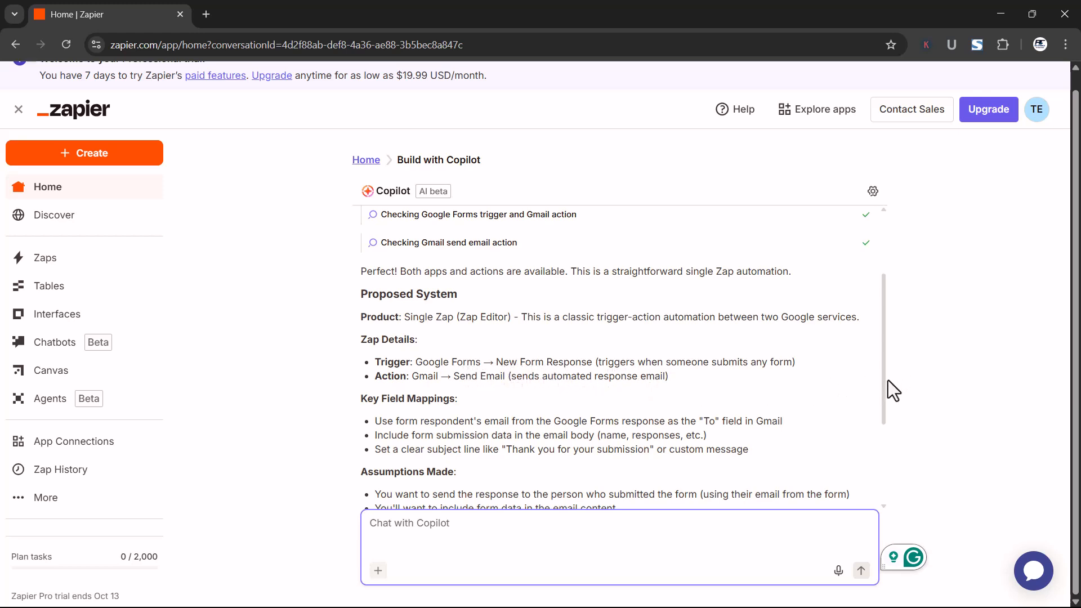
{"action": "left_click_drag", "start_coordinate": [882, 387], "coordinate": [886, 403]}
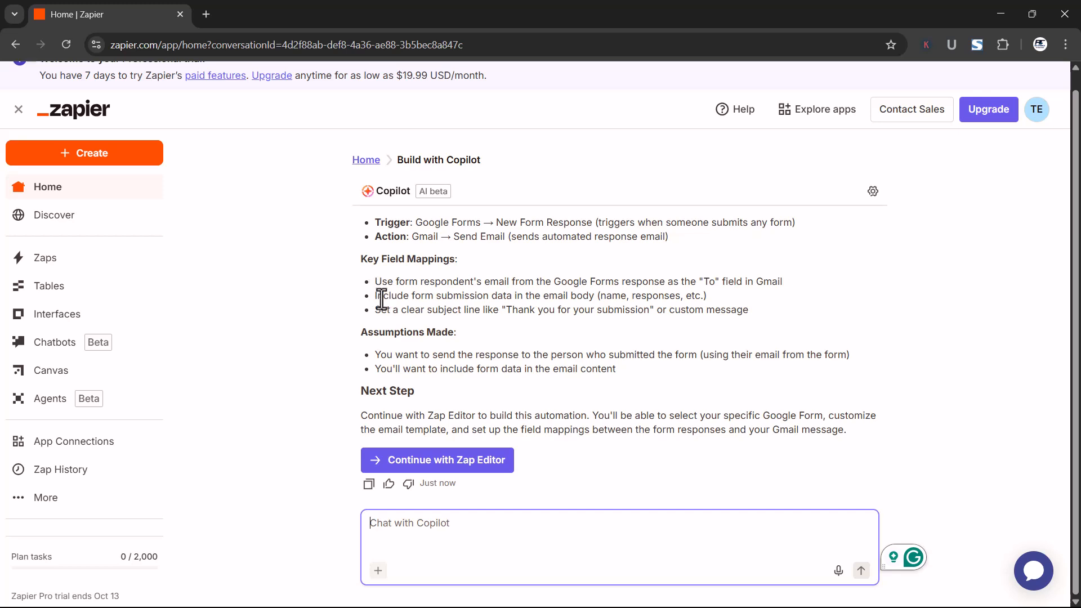
{"action": "left_click", "coordinate": [437, 468]}
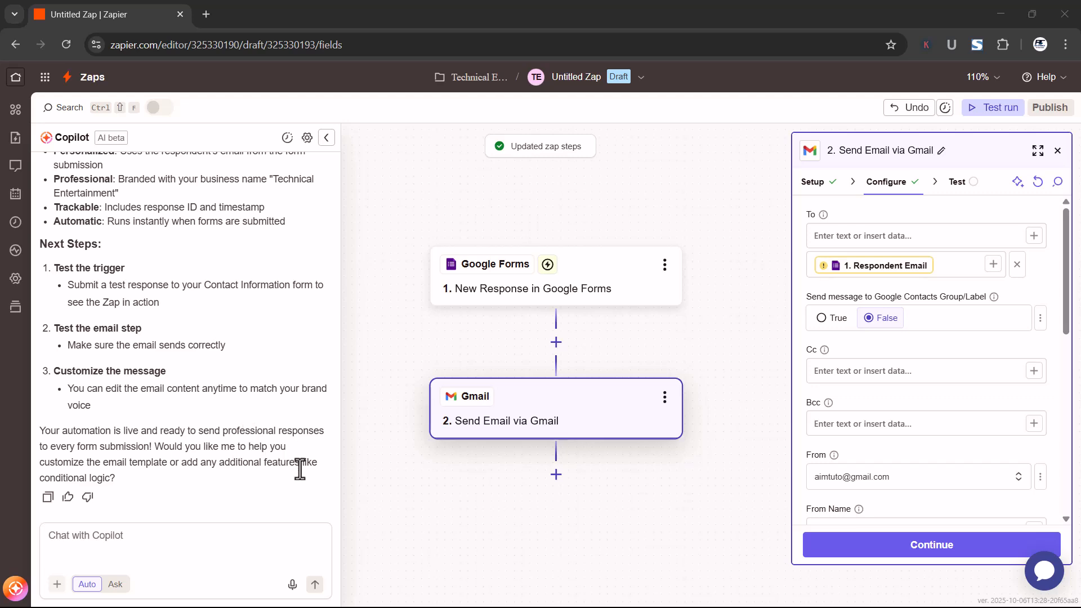
Review Copilot's conversation in the editor, from the original request through the setup actions to the key features and suggested next steps
{"action": "scroll", "coordinate": [335, 478], "scroll_direction": "up", "scroll_amount": 15}
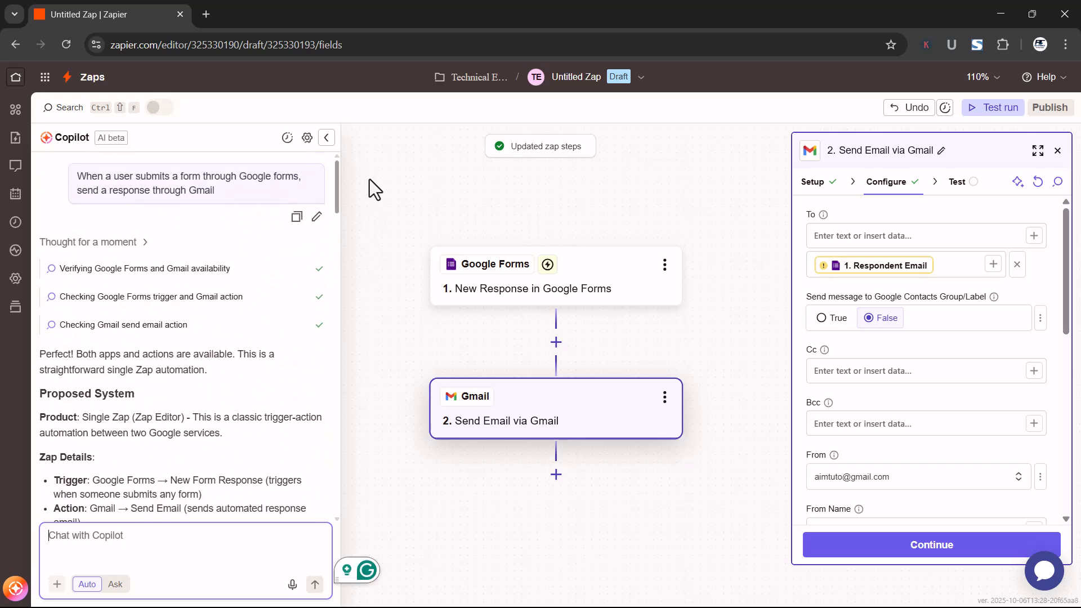
{"action": "left_click_drag", "start_coordinate": [338, 190], "coordinate": [337, 376]}
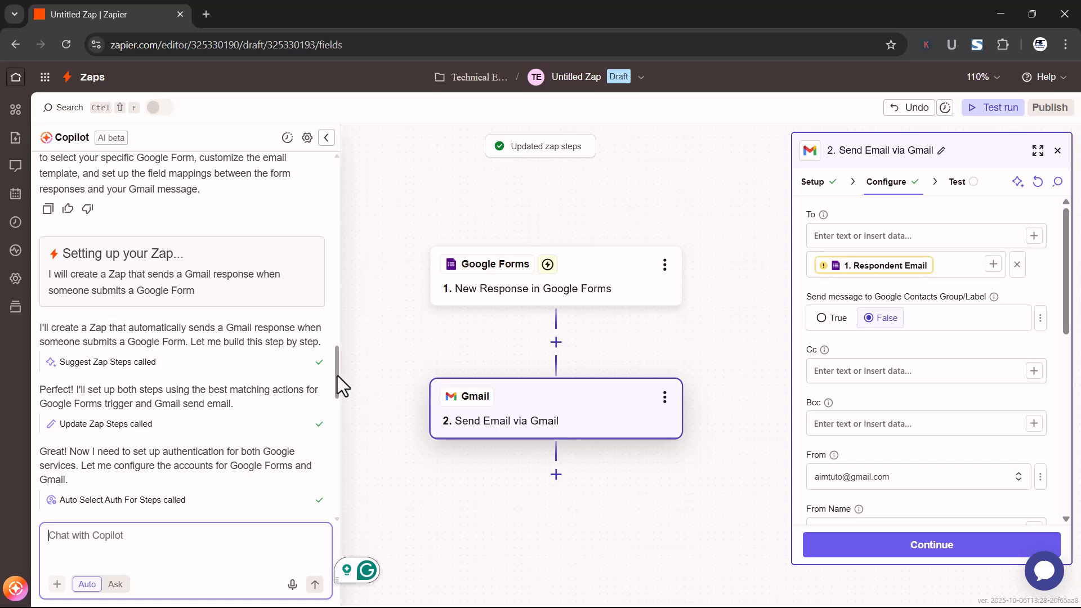
{"action": "left_click_drag", "start_coordinate": [336, 376], "coordinate": [339, 379]}
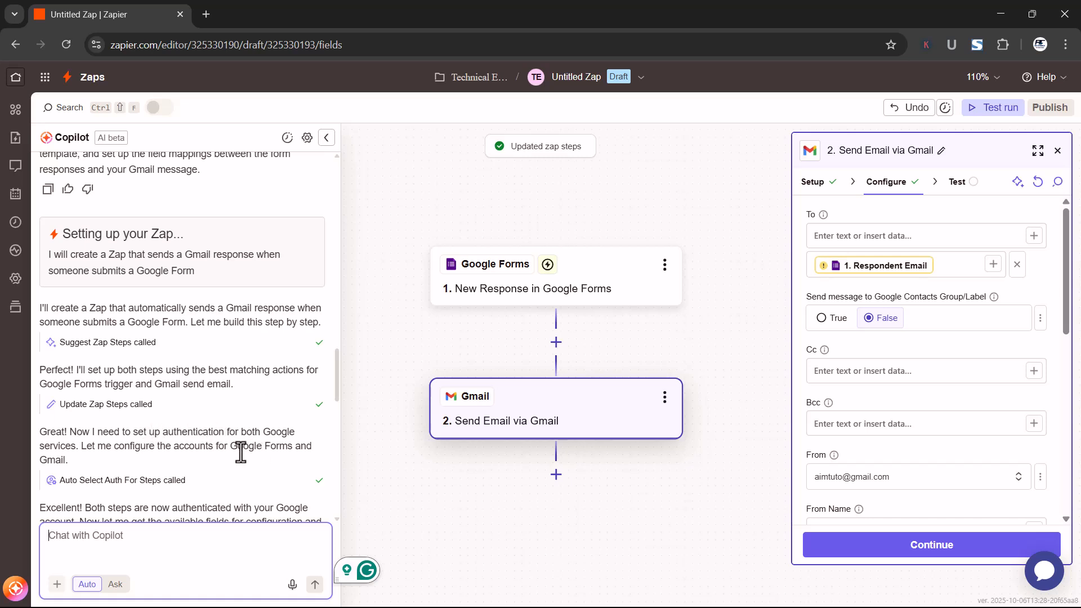
{"action": "left_click_drag", "start_coordinate": [336, 387], "coordinate": [332, 417]}
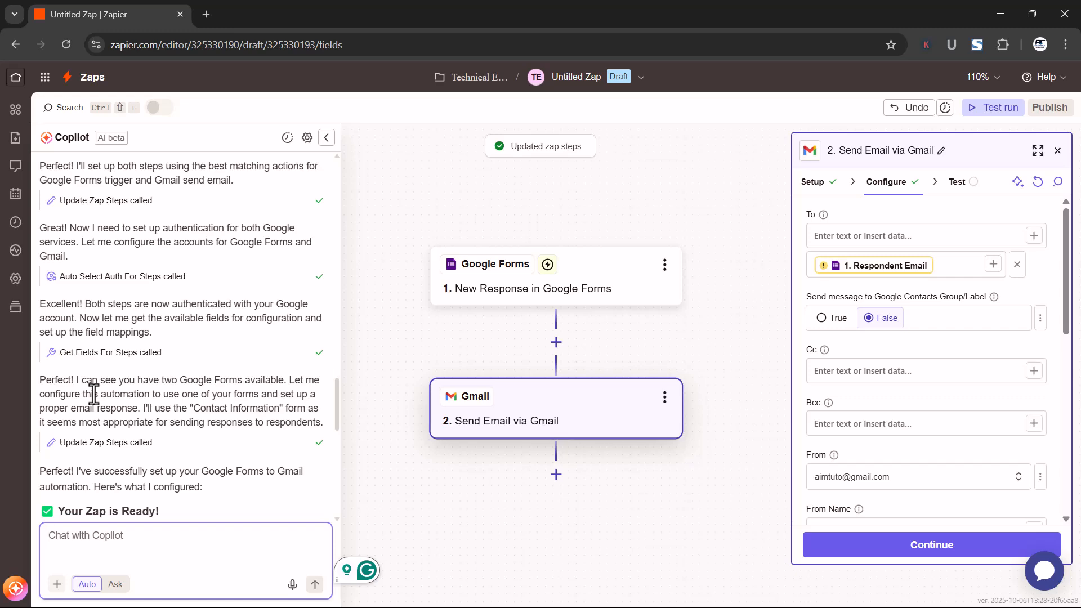
{"action": "left_click_drag", "start_coordinate": [340, 420], "coordinate": [338, 454]}
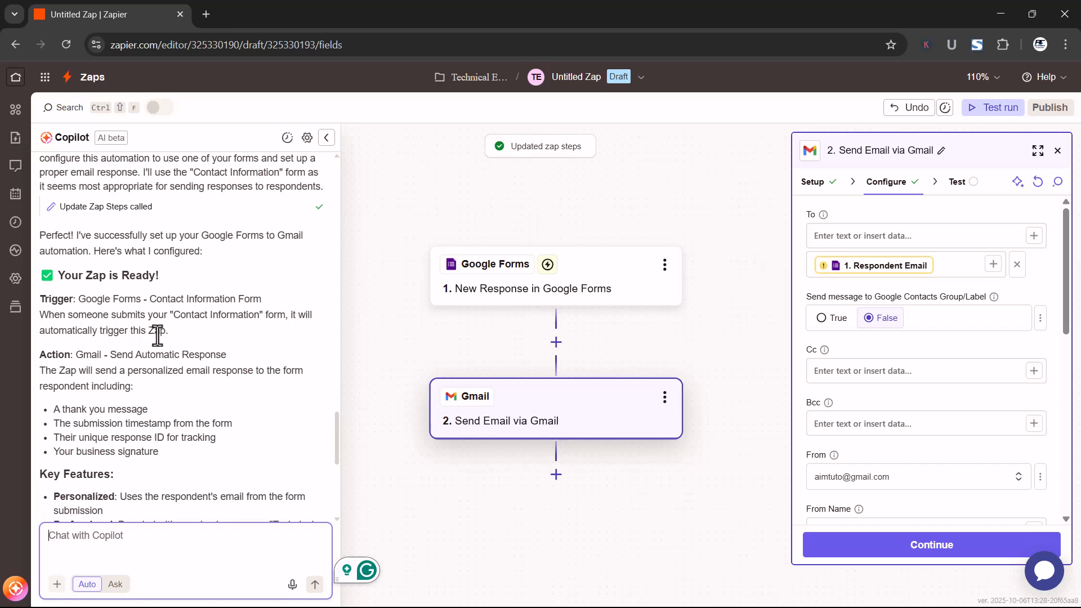
{"action": "scroll", "coordinate": [186, 397], "scroll_direction": "down", "scroll_amount": 5}
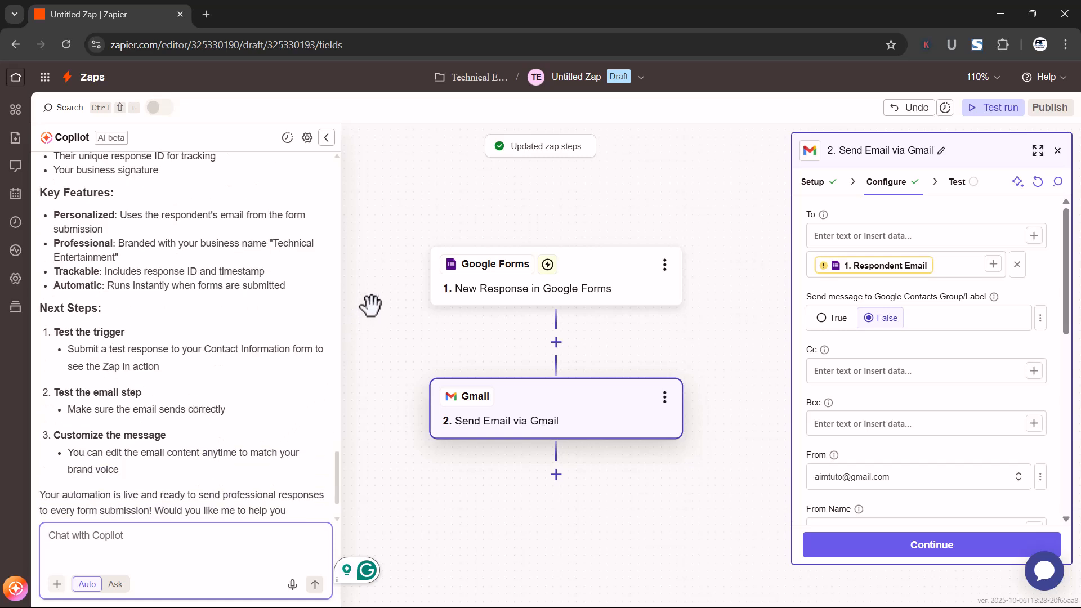
Inspect the Google Forms trigger step and the Gmail send email step in the Zap
{"action": "left_click", "coordinate": [522, 296]}
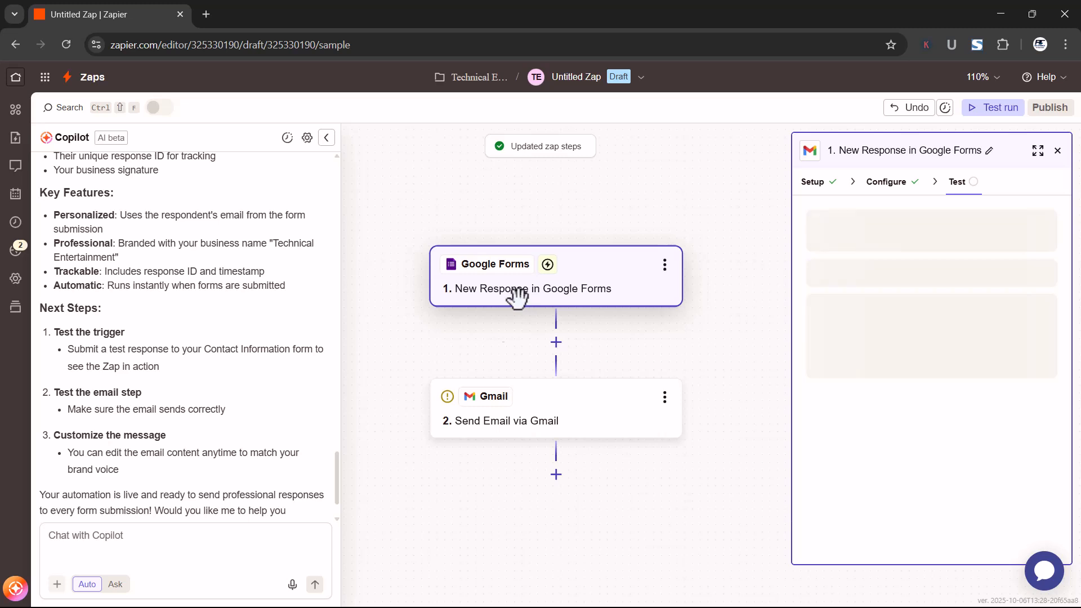
{"action": "left_click", "coordinate": [532, 423]}
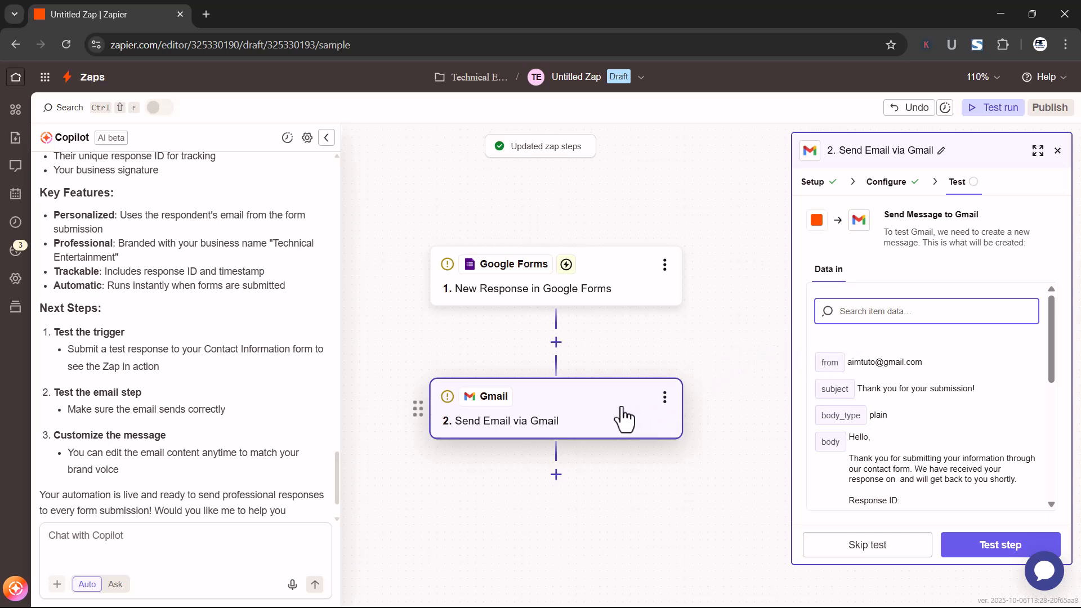
{"action": "left_click", "coordinate": [557, 402]}
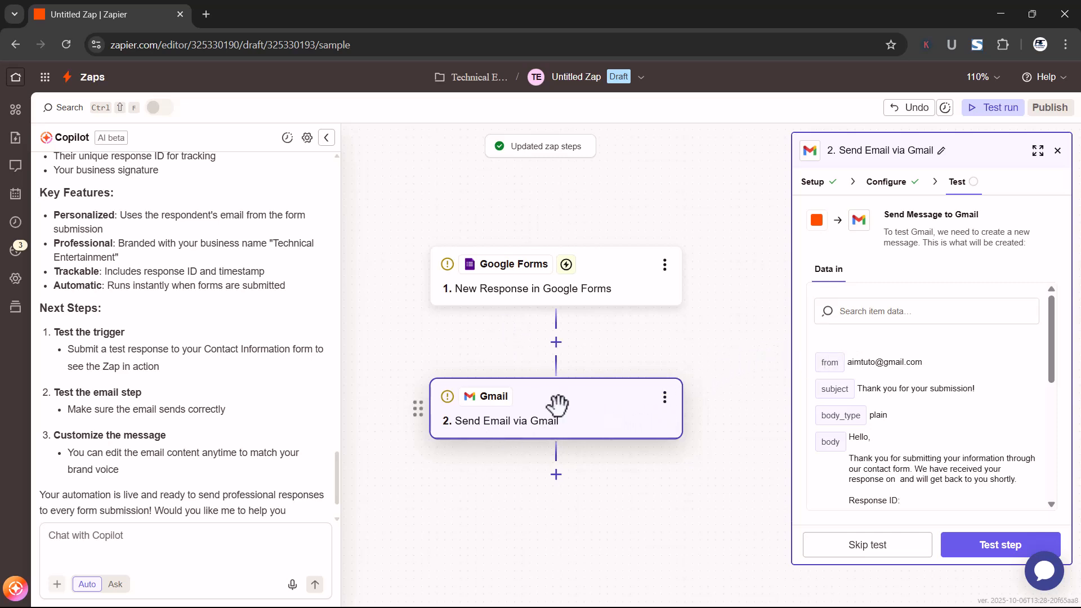
Set the Google Forms step's trigger event to New or Updated Form Response
{"action": "left_click", "coordinate": [534, 287]}
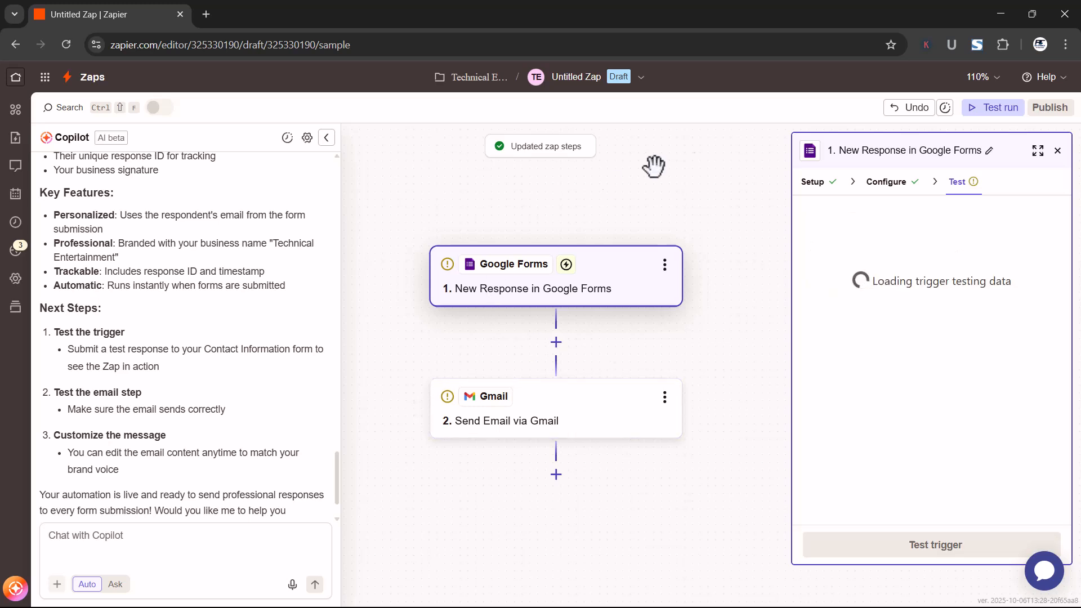
{"action": "left_click", "coordinate": [824, 189]}
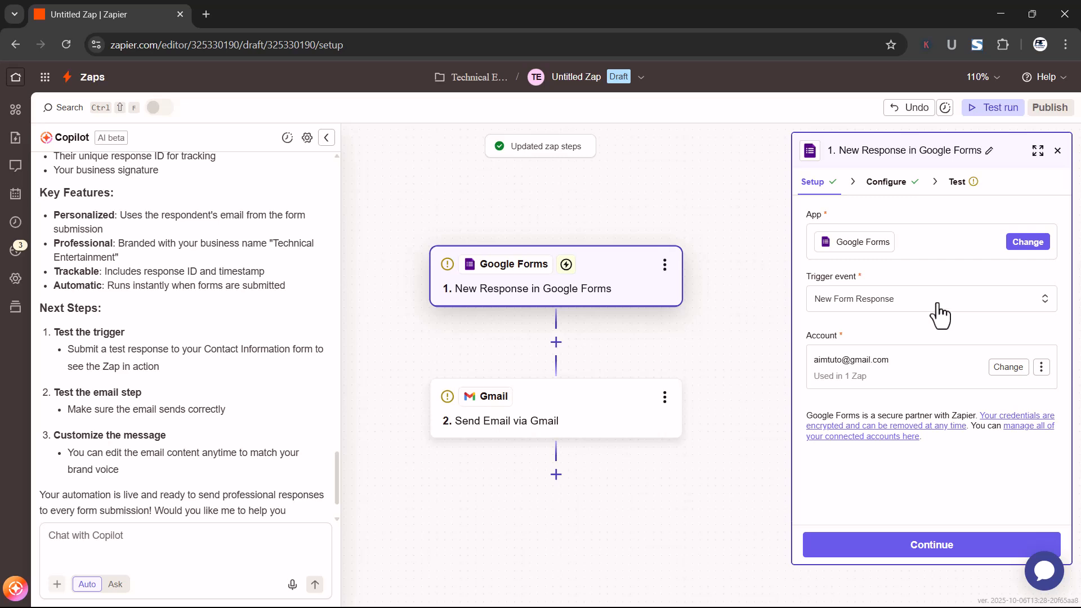
{"action": "left_click", "coordinate": [938, 314]}
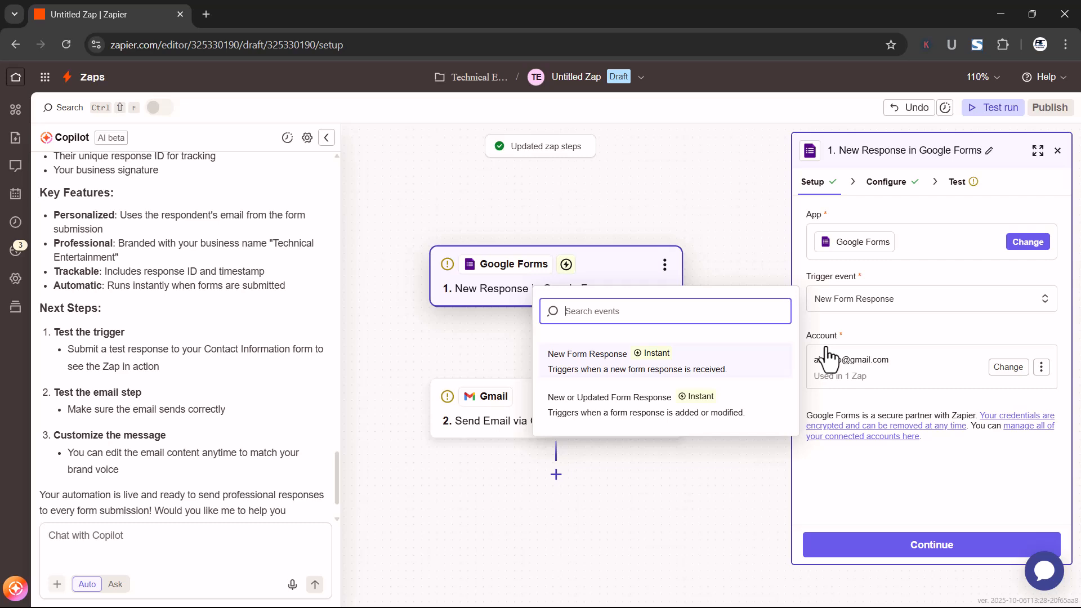
{"action": "left_click", "coordinate": [640, 410]}
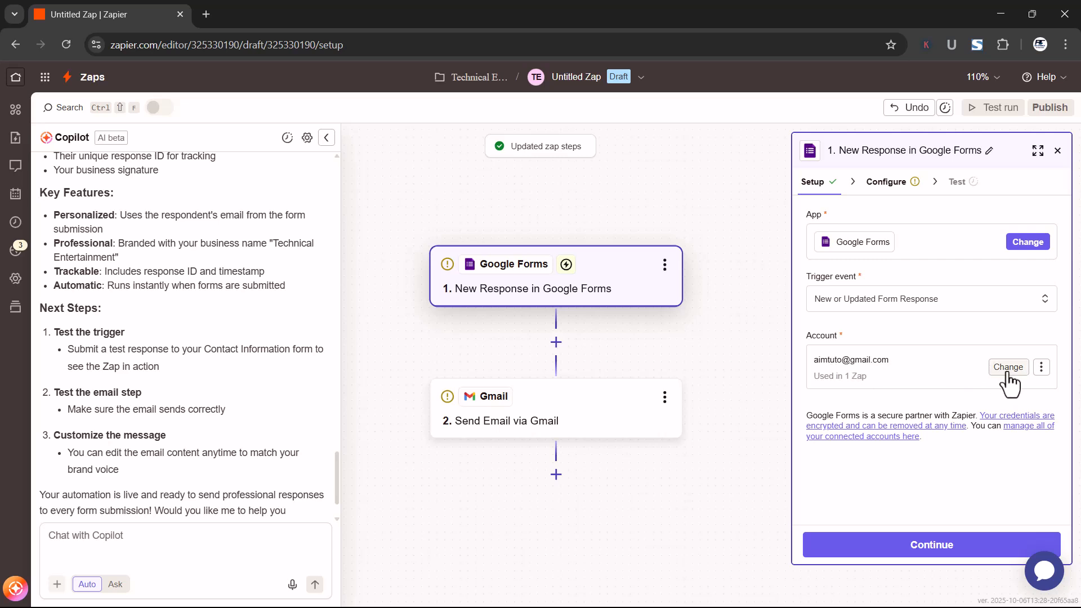
Choose What's your opinion as the form for the New or Updated Form Response trigger
{"action": "left_click", "coordinate": [944, 552]}
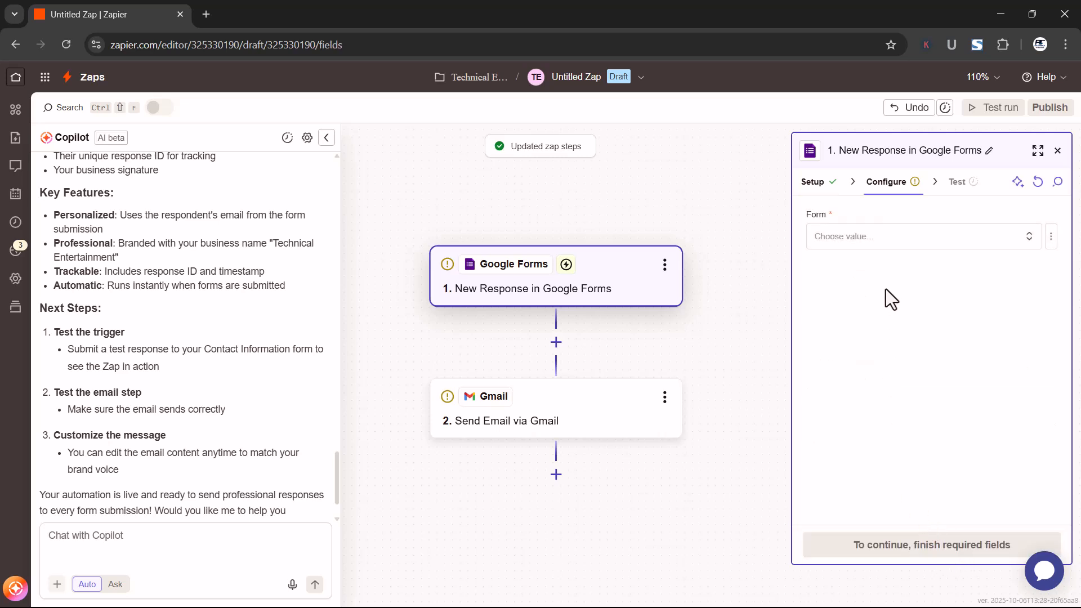
{"action": "left_click", "coordinate": [966, 244]}
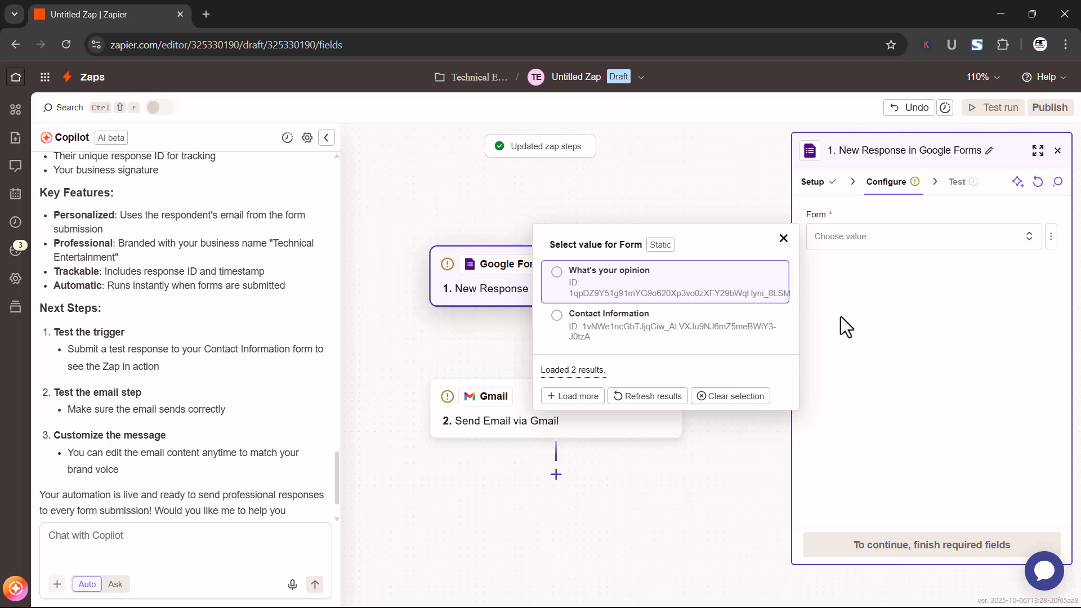
{"action": "left_click", "coordinate": [584, 284]}
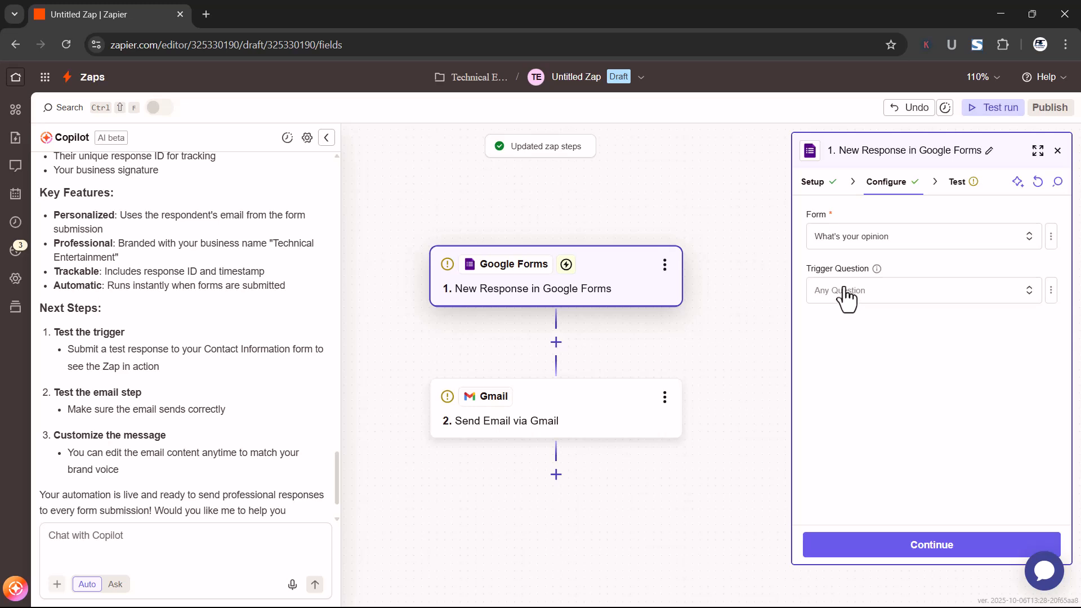
Change the Google Forms step's trigger event to New Form Response
{"action": "left_click", "coordinate": [822, 190]}
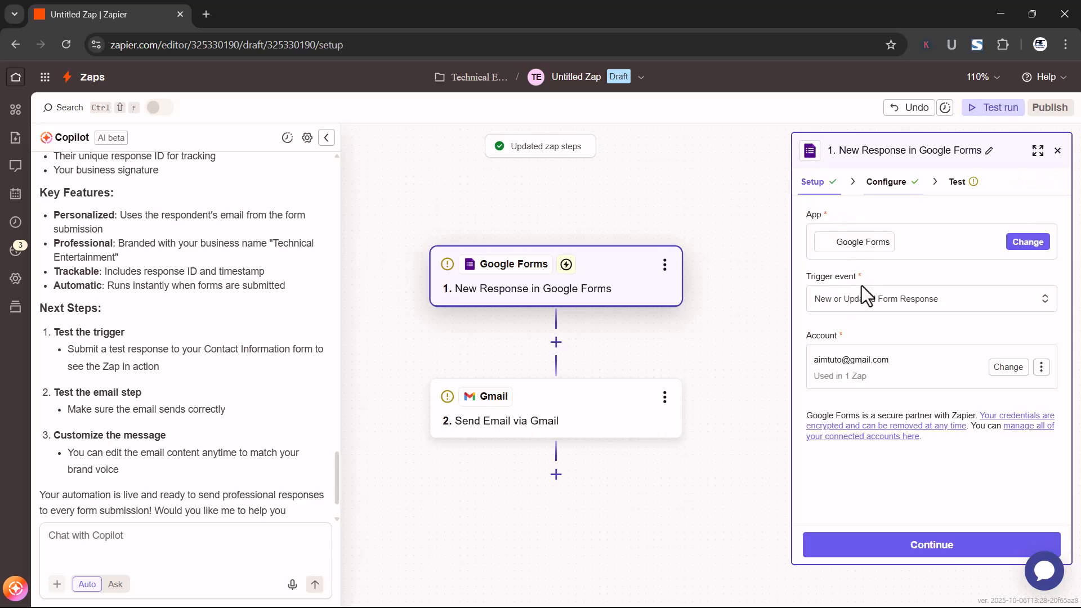
{"action": "left_click", "coordinate": [841, 300]}
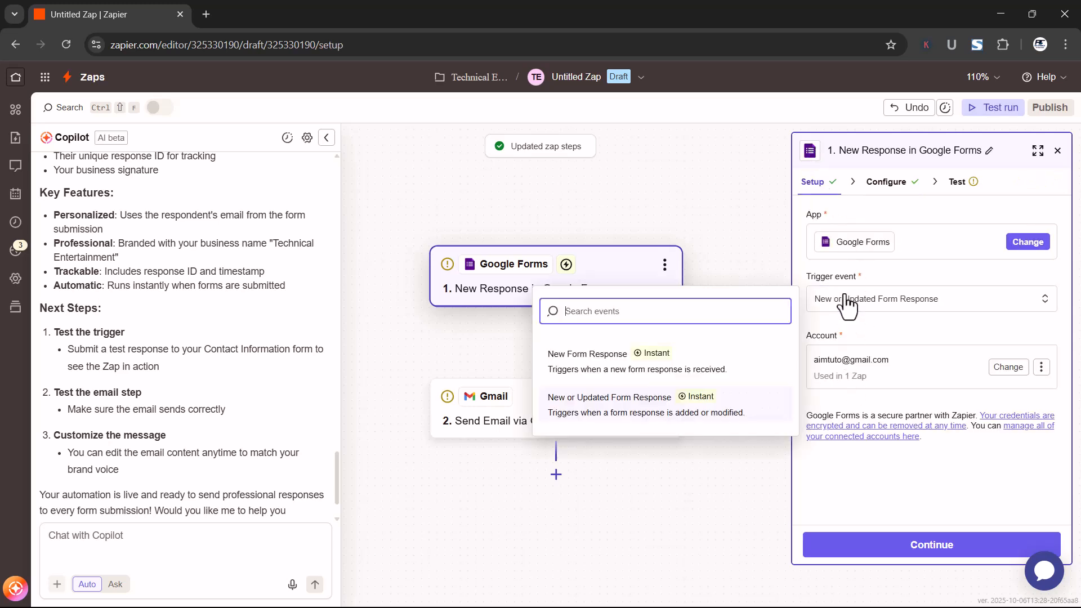
{"action": "left_click", "coordinate": [588, 360]}
Configure the New Form Response trigger to use the What's your opinion form and proceed to its test
{"action": "left_click", "coordinate": [884, 186]}
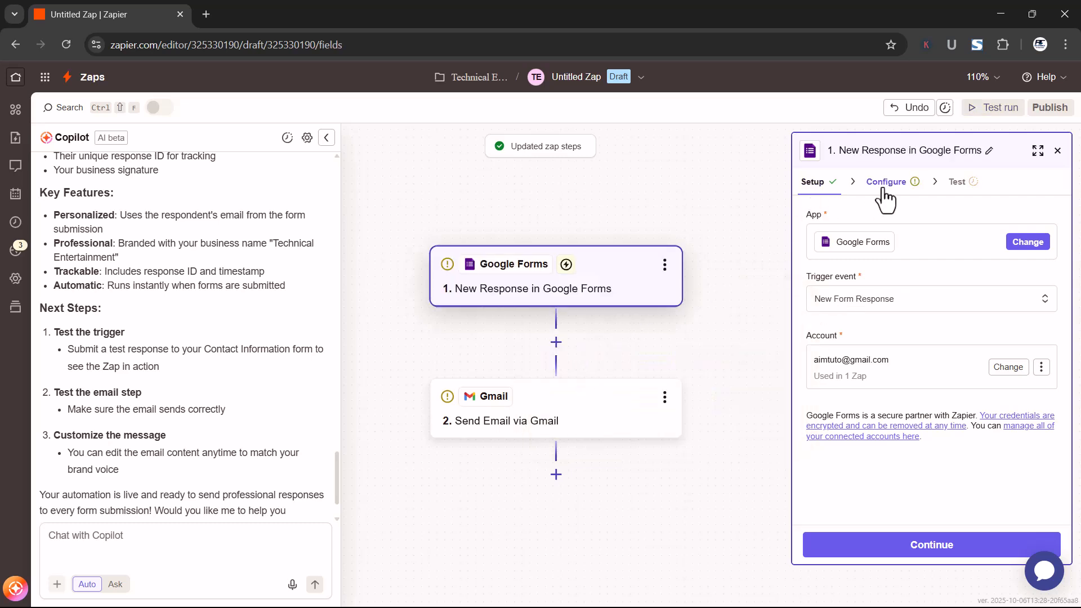
{"action": "left_click", "coordinate": [836, 245]}
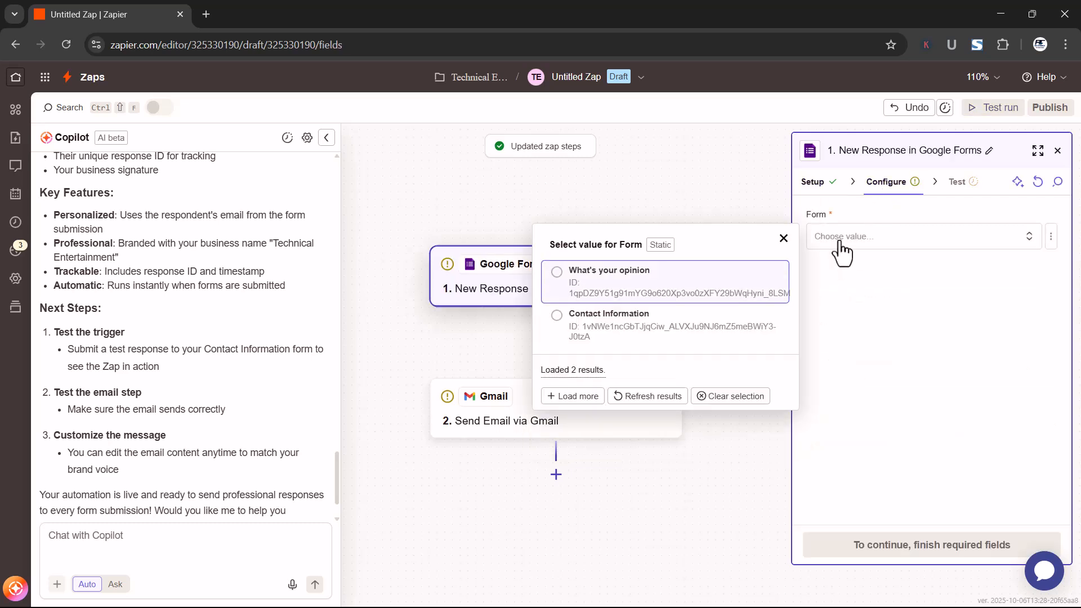
{"action": "left_click", "coordinate": [560, 273]}
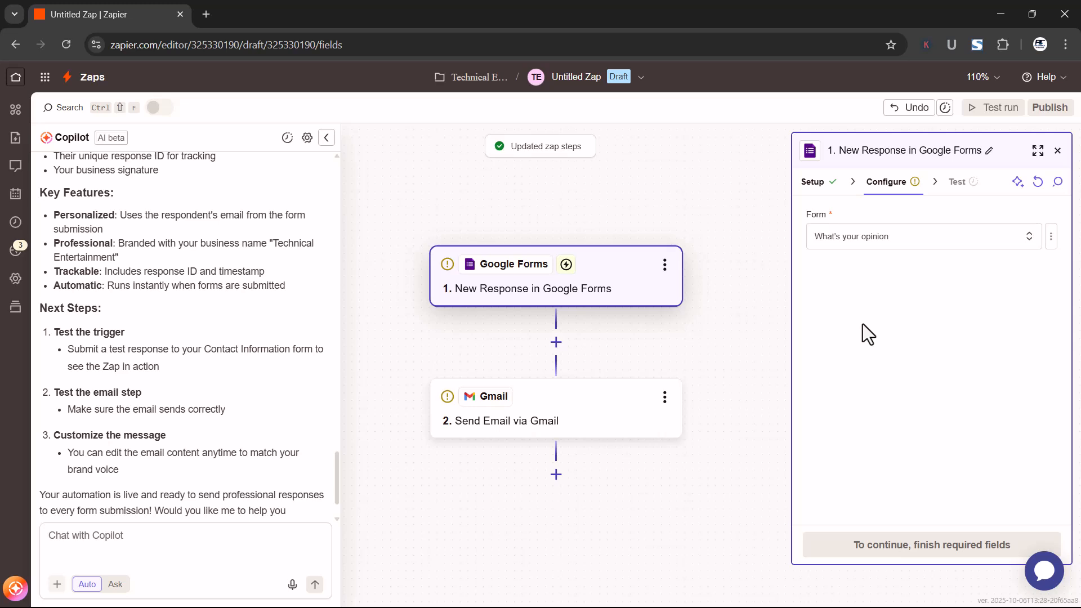
{"action": "left_click", "coordinate": [921, 550]}
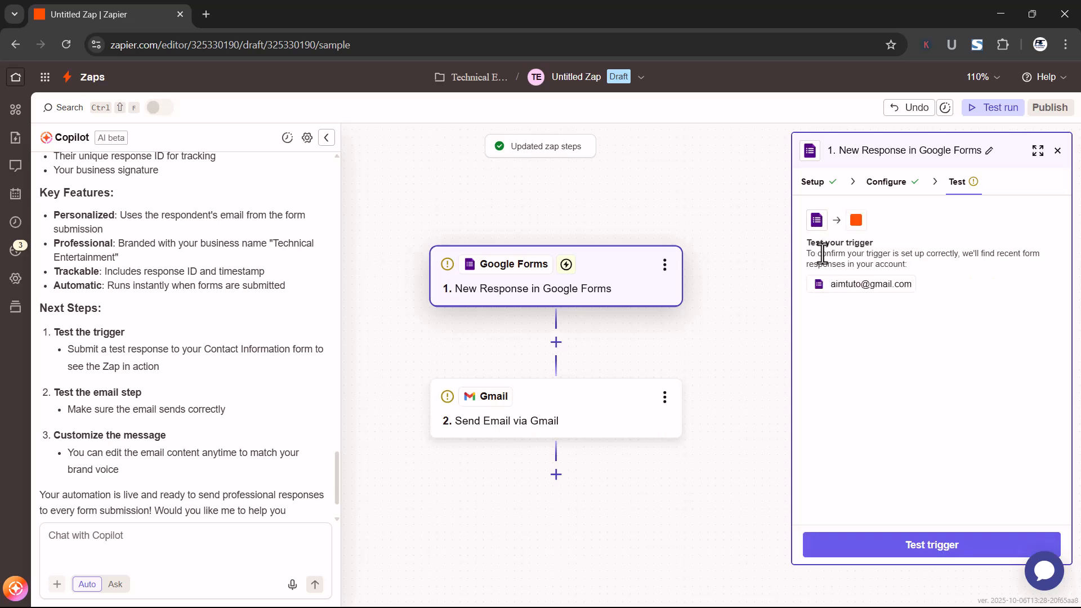
Test the Google Forms trigger, check the data in Form Response A, and continue with that record
{"action": "left_click", "coordinate": [914, 553]}
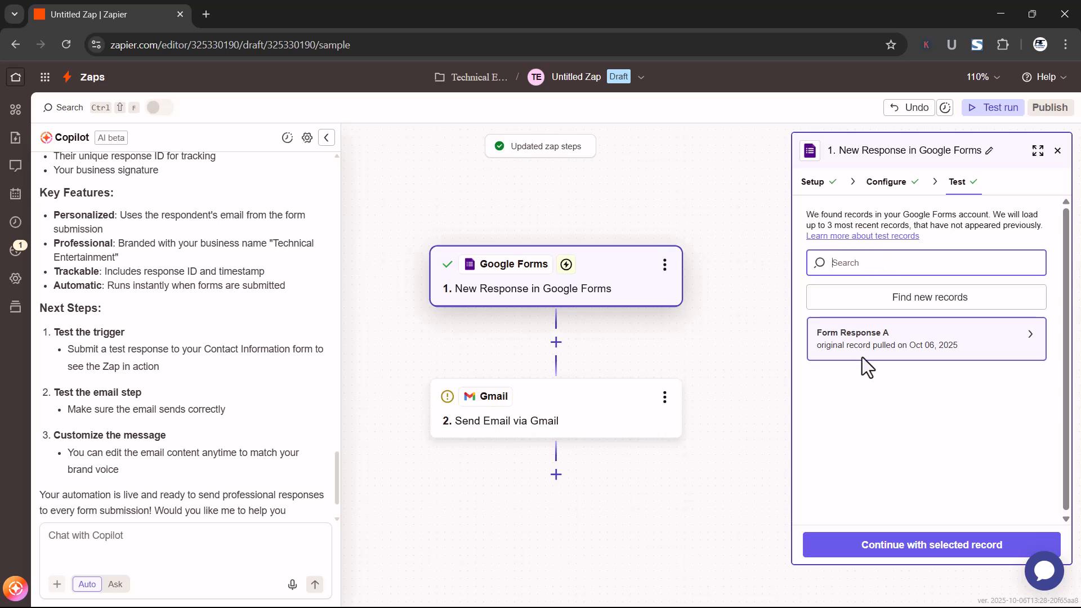
{"action": "left_click_drag", "start_coordinate": [866, 336], "coordinate": [870, 337]}
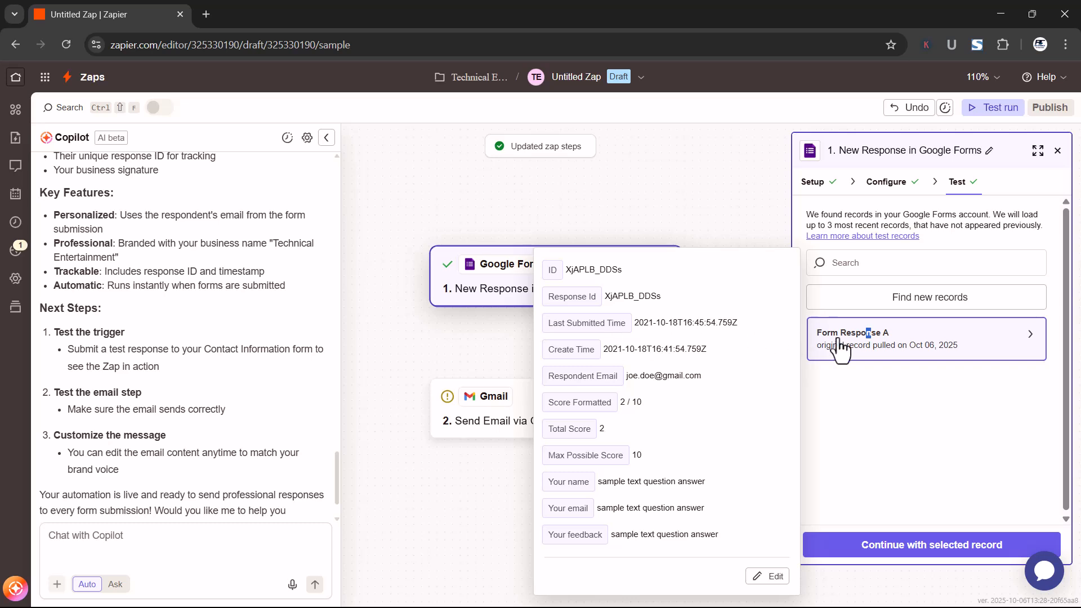
{"action": "left_click", "coordinate": [871, 339]}
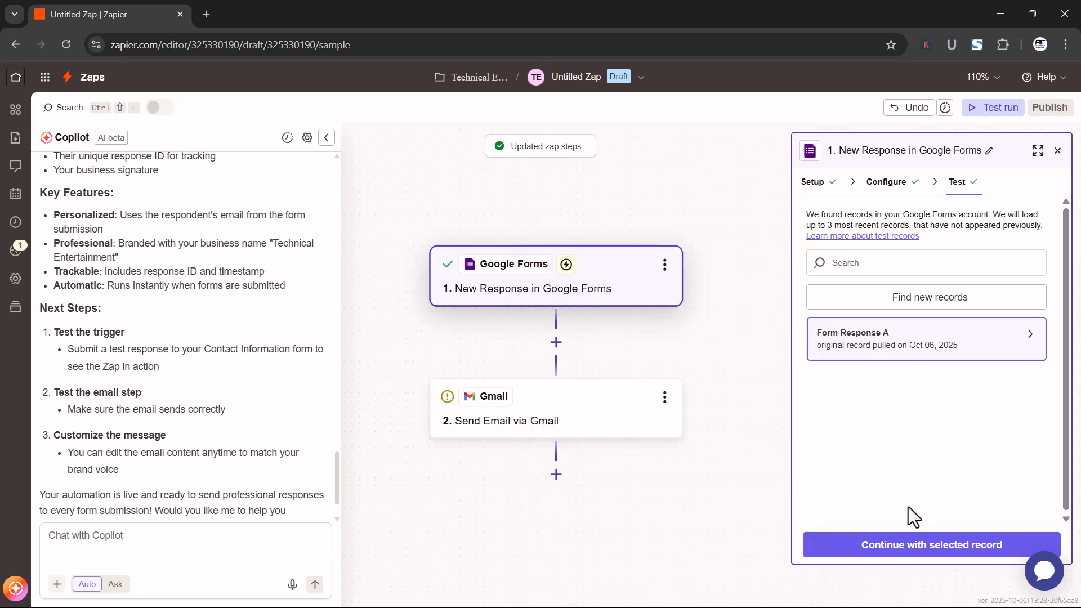
{"action": "left_click", "coordinate": [931, 549]}
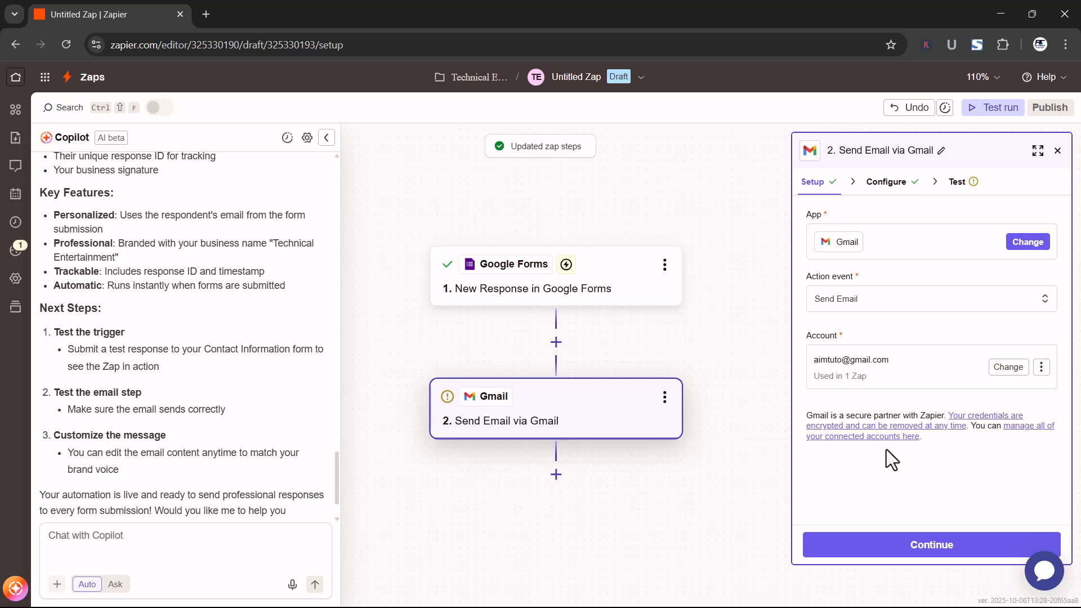
Check the Gmail step's available action events, keep Send Email, and continue to the email field configuration
{"action": "left_click", "coordinate": [848, 310]}
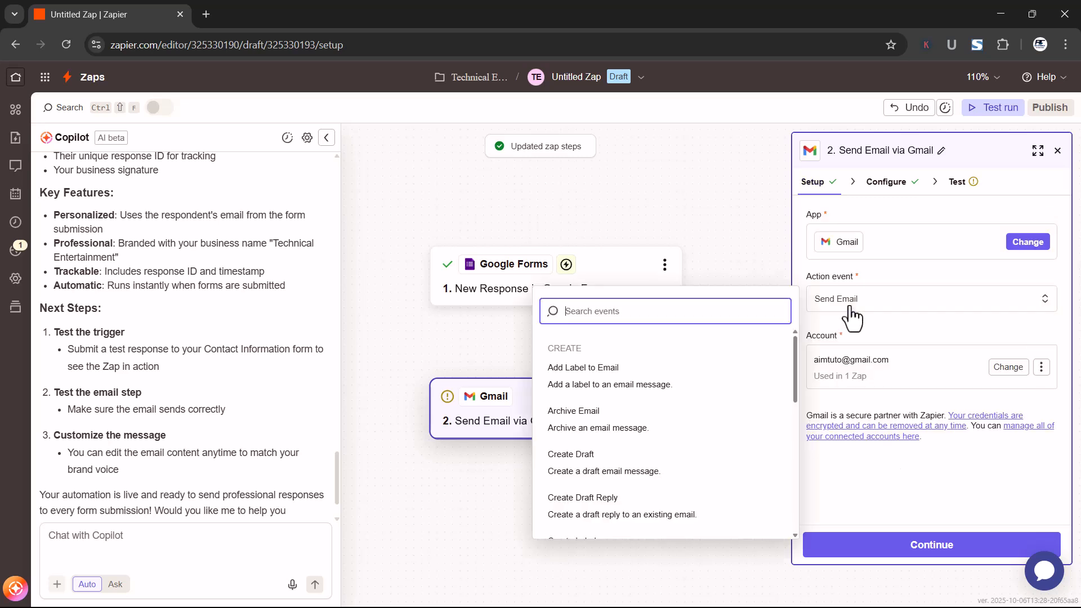
{"action": "left_click", "coordinate": [851, 315]}
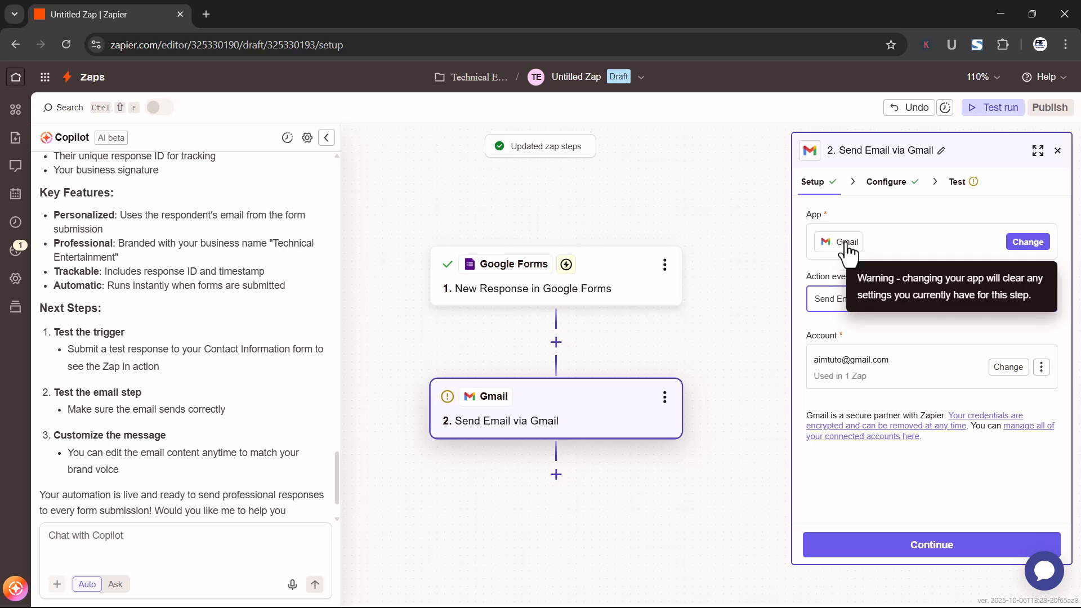
{"action": "left_click", "coordinate": [922, 544]}
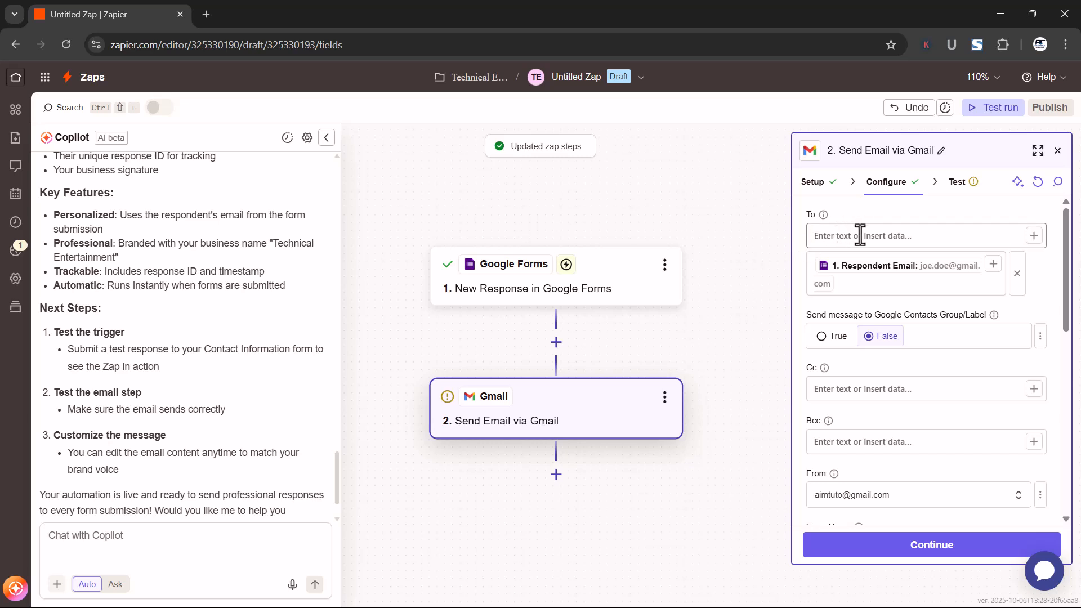
Replace the Respondent Email recipient in the Gmail step's To field with the form's Your email answer
{"action": "left_click", "coordinate": [1016, 274]}
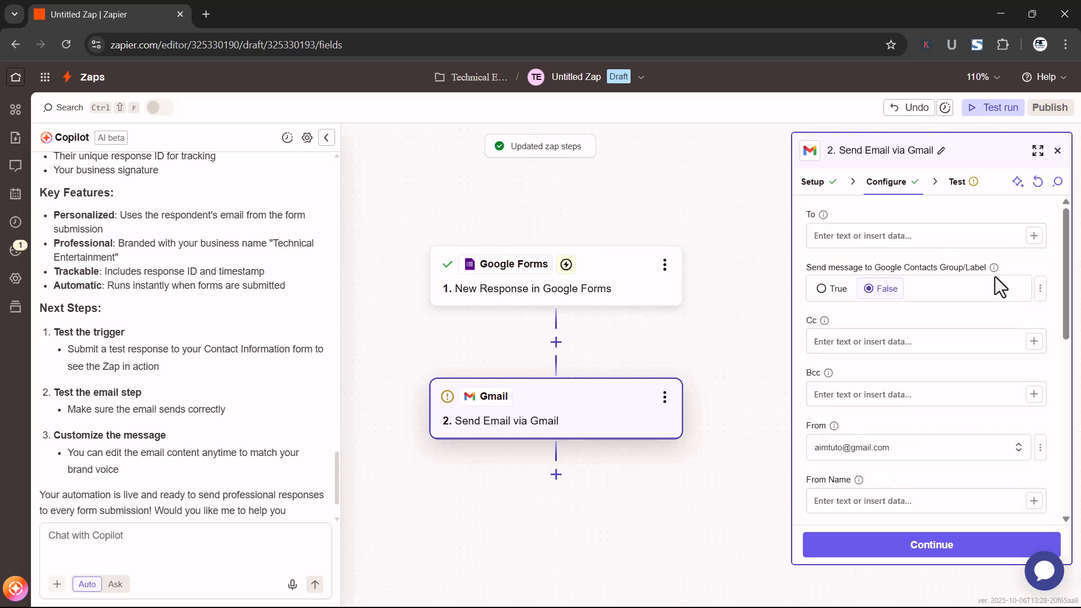
{"action": "left_click", "coordinate": [832, 241]}
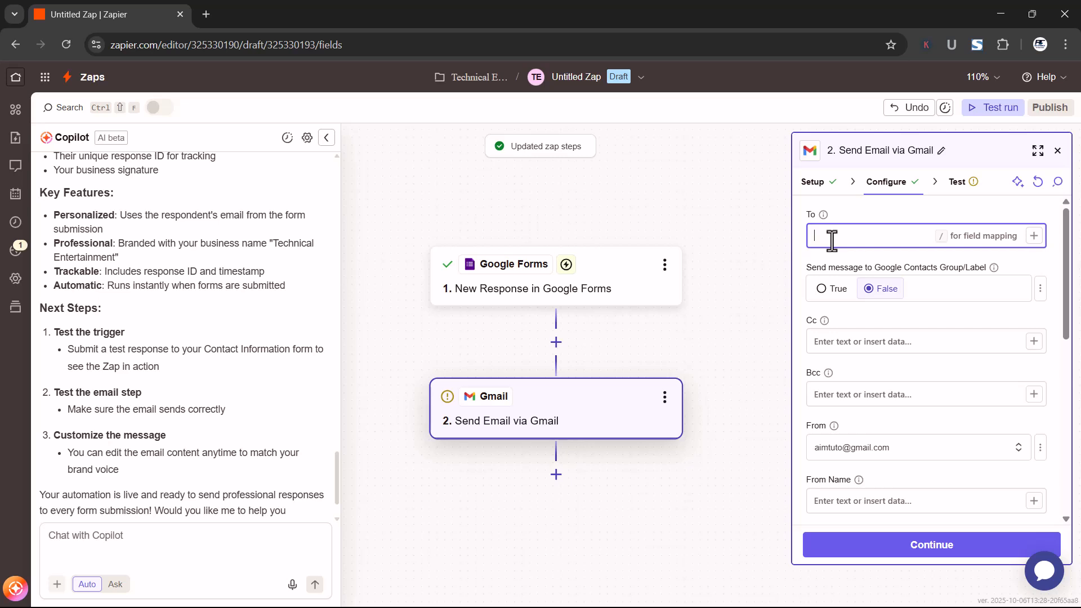
{"action": "type", "text": "/"}
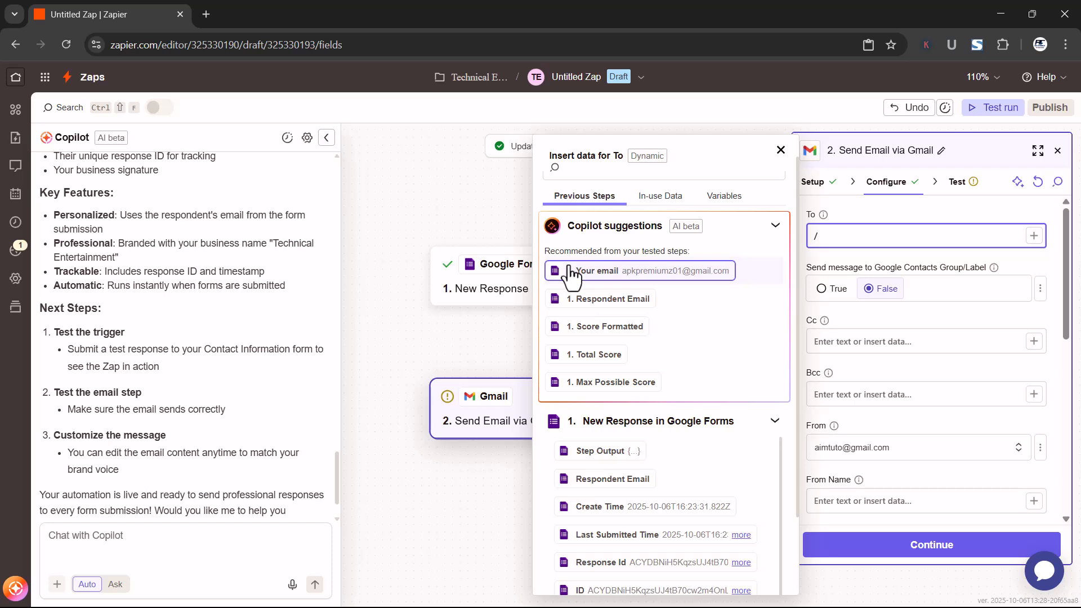
{"action": "left_click", "coordinate": [585, 275]}
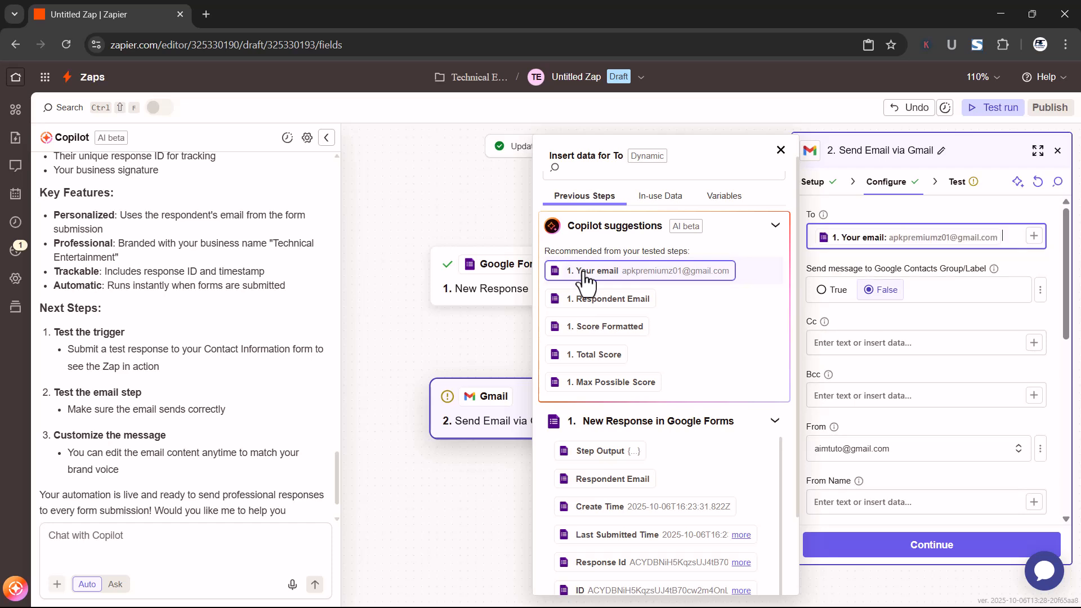
{"action": "left_click", "coordinate": [876, 318]}
Set the Gmail step's From Name to AiM Tutorials Support
{"action": "left_click_drag", "start_coordinate": [1071, 316], "coordinate": [1073, 335]}
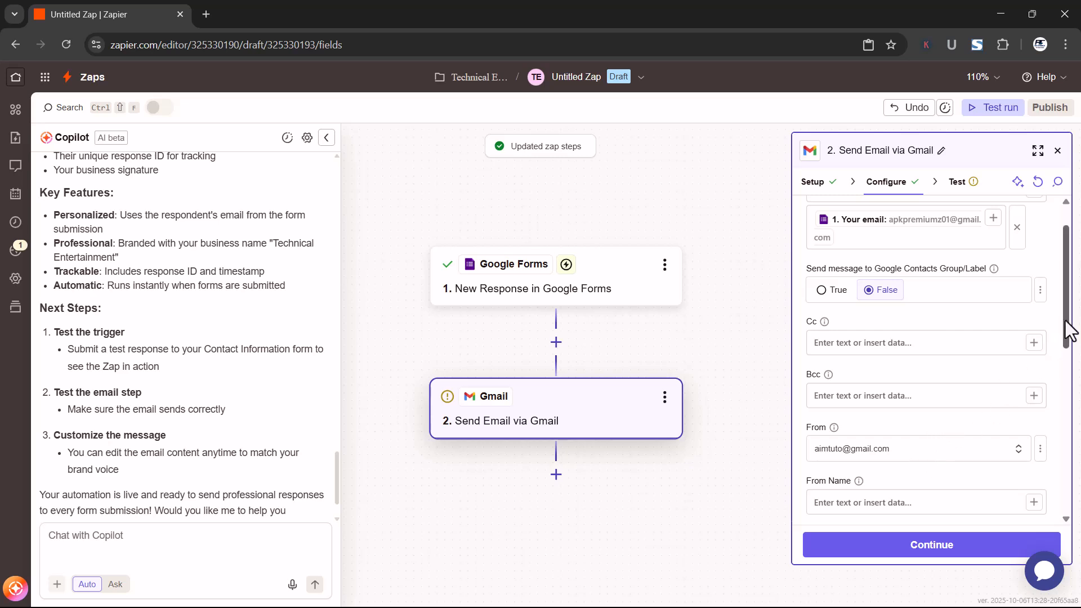
{"action": "scroll", "coordinate": [1068, 331], "scroll_direction": "down", "scroll_amount": 1}
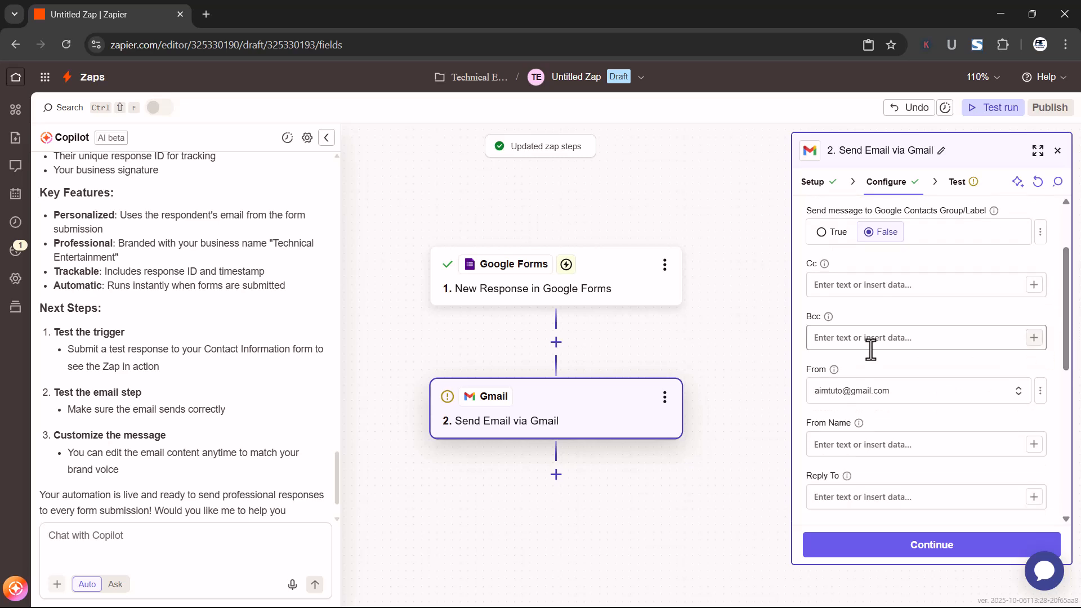
{"action": "left_click", "coordinate": [915, 444]}
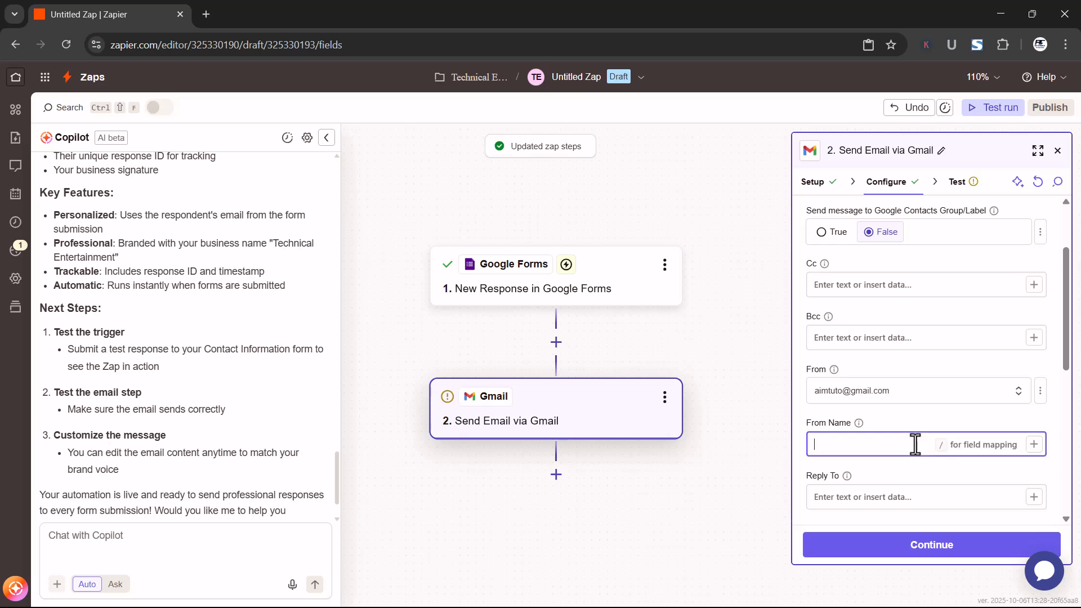
{"action": "type", "text": "AiM Tutorials Support"}
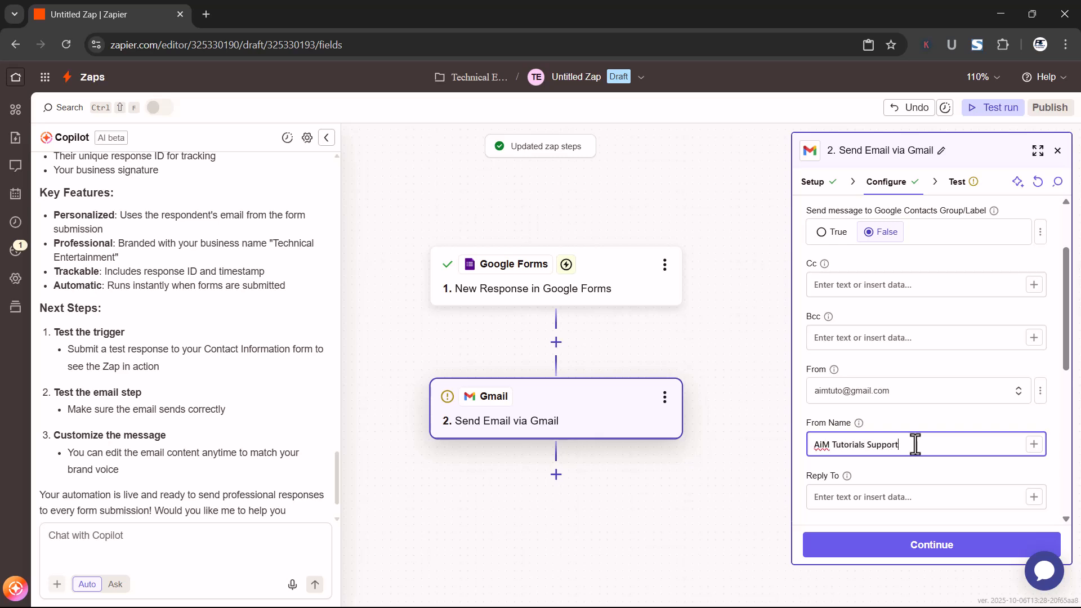
Insert the form's Your name answer after Hello in the greeting of the email body
{"action": "scroll", "coordinate": [915, 442], "scroll_direction": "down", "scroll_amount": 3}
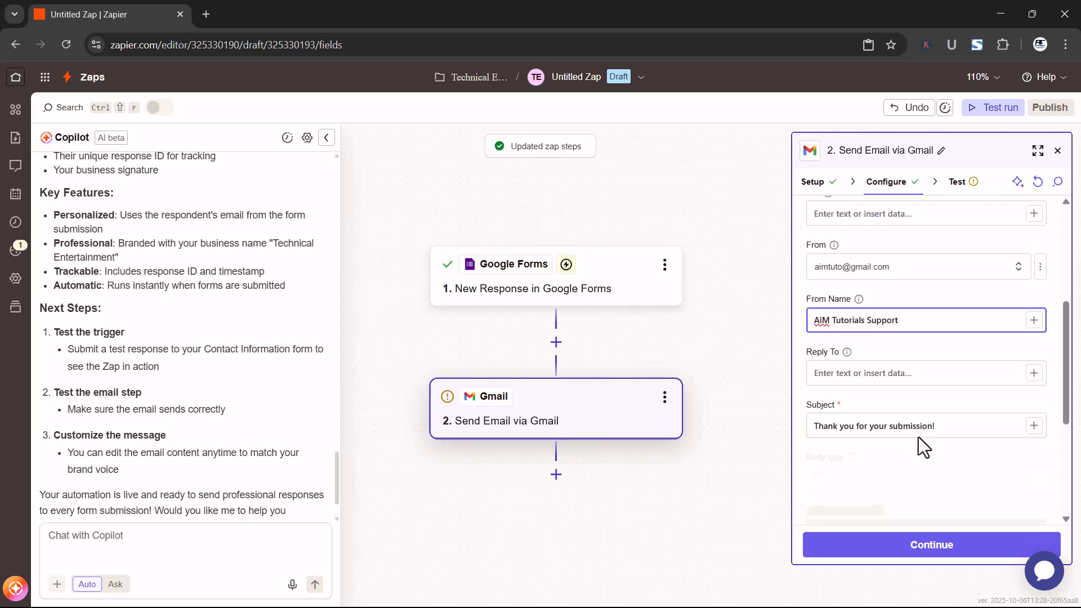
{"action": "scroll", "coordinate": [946, 365], "scroll_direction": "up", "scroll_amount": 3}
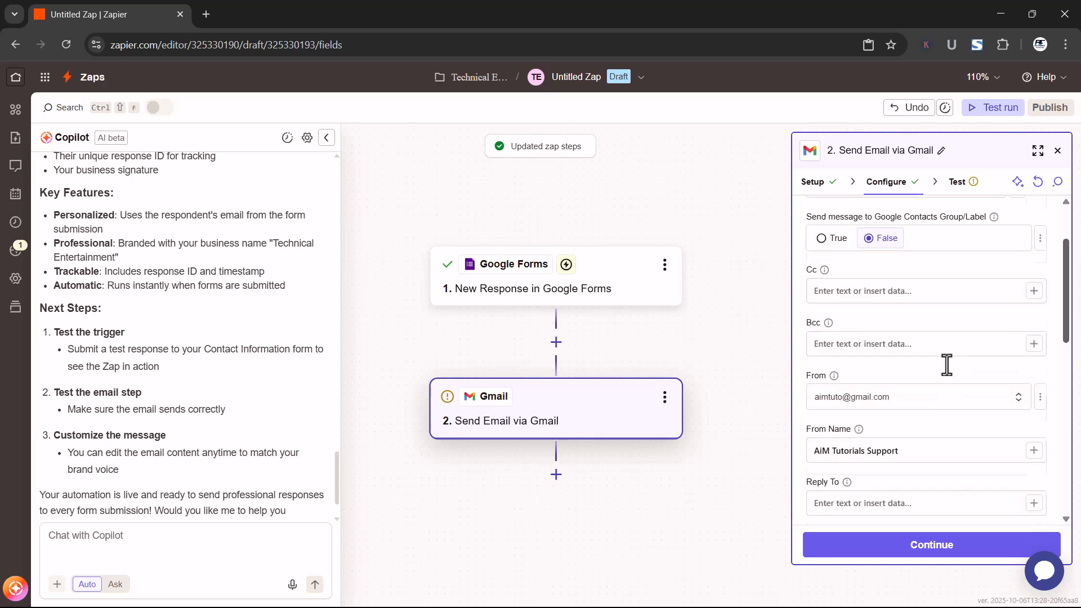
{"action": "left_click_drag", "start_coordinate": [1068, 341], "coordinate": [1056, 397]}
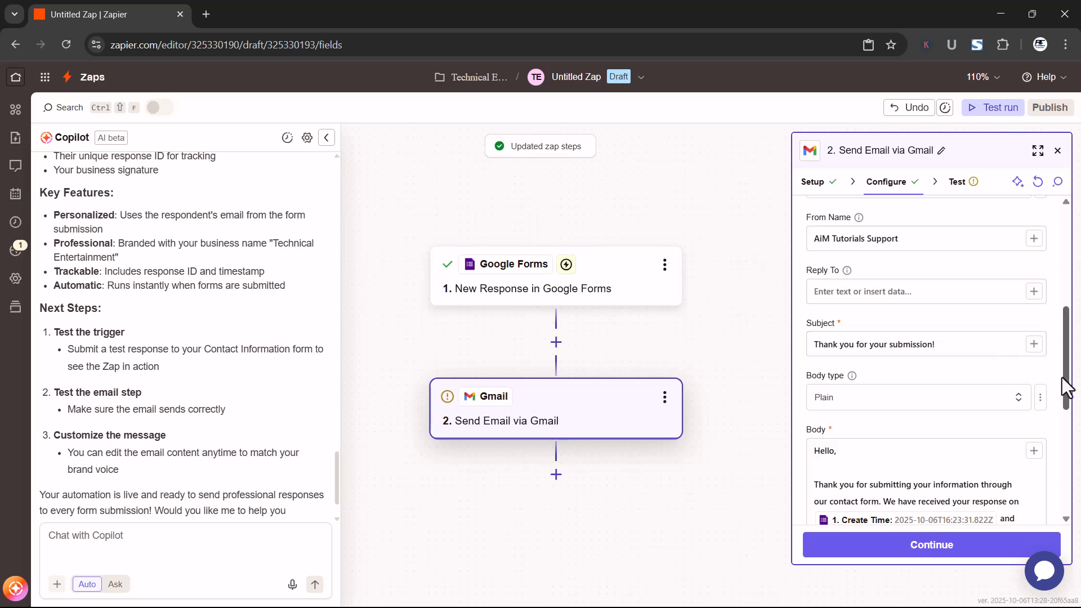
{"action": "scroll", "coordinate": [1066, 387], "scroll_direction": "down", "scroll_amount": 1}
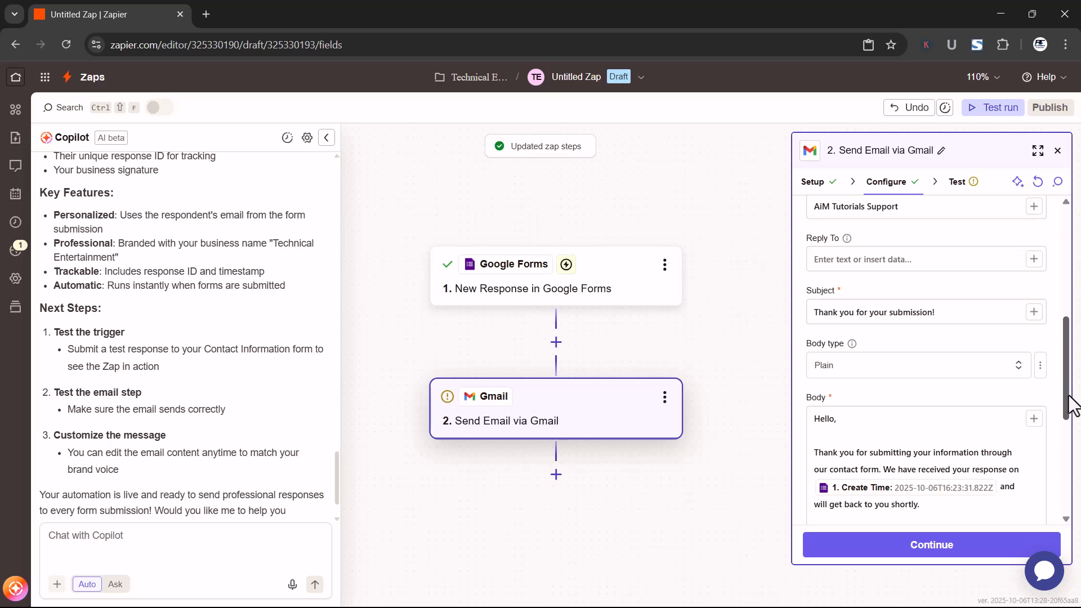
{"action": "scroll", "coordinate": [1073, 417], "scroll_direction": "down", "scroll_amount": 3}
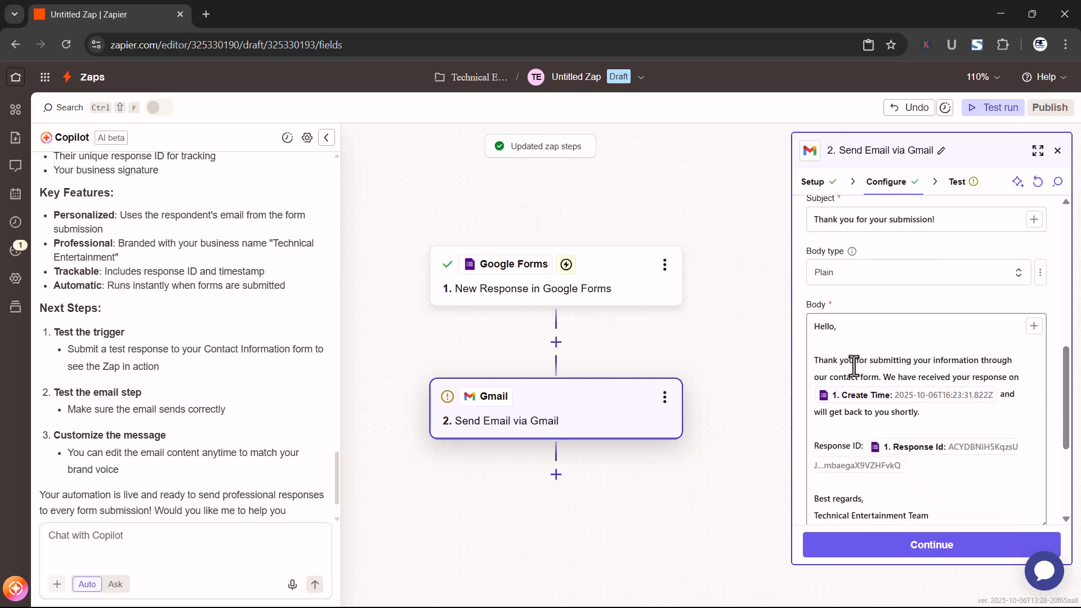
{"action": "left_click", "coordinate": [822, 327]}
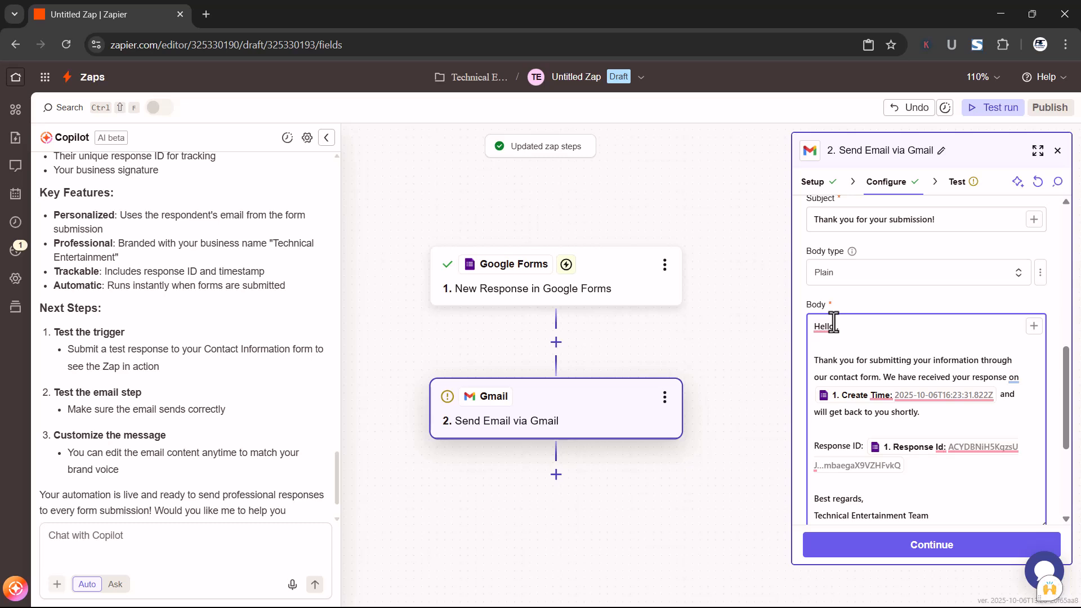
{"action": "type", "text": "/"}
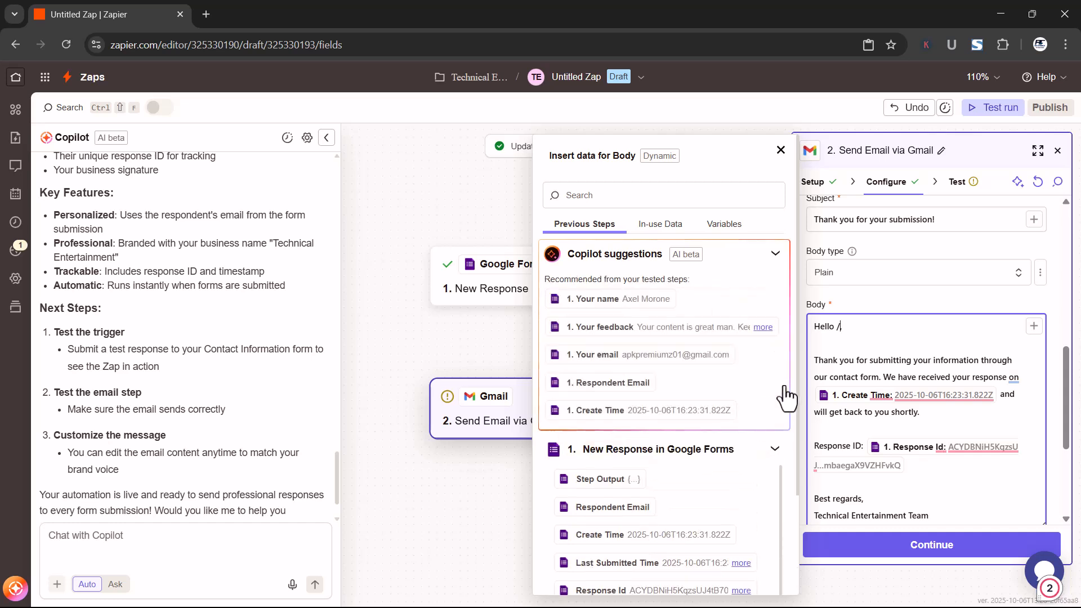
{"action": "left_click", "coordinate": [603, 305]}
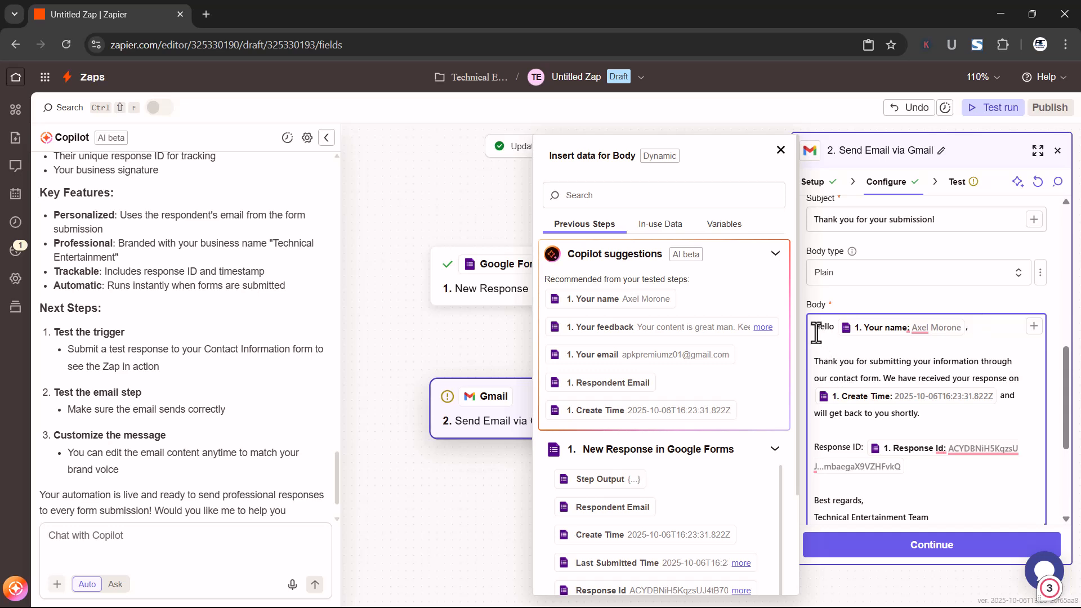
{"action": "left_click", "coordinate": [783, 151]}
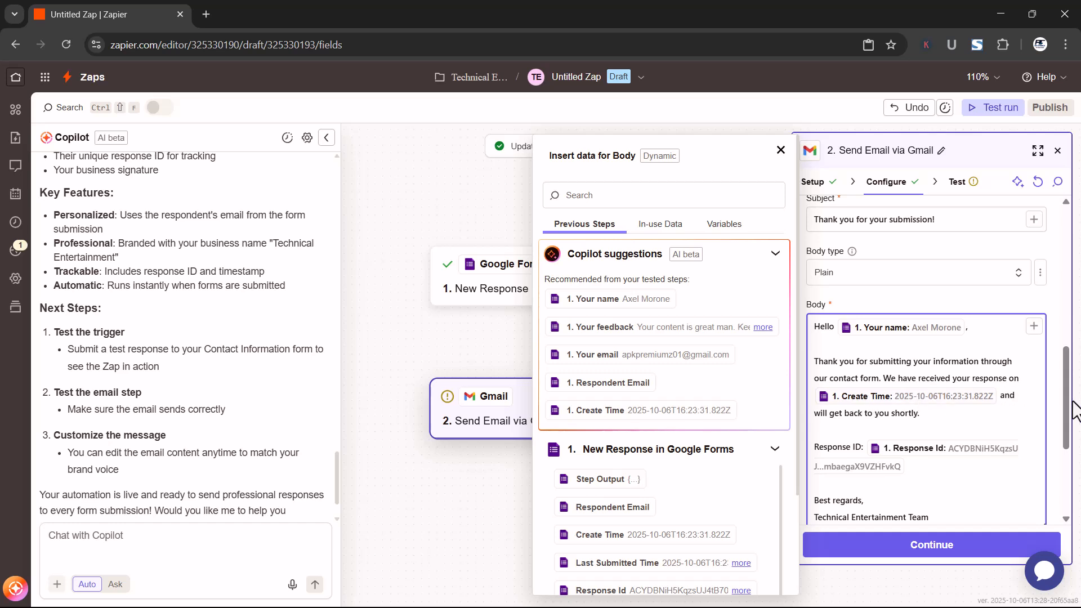
Review the remaining email fields and outgoing sample data, and run the Gmail step's test to send the message
{"action": "left_click_drag", "start_coordinate": [1072, 413], "coordinate": [1073, 442]}
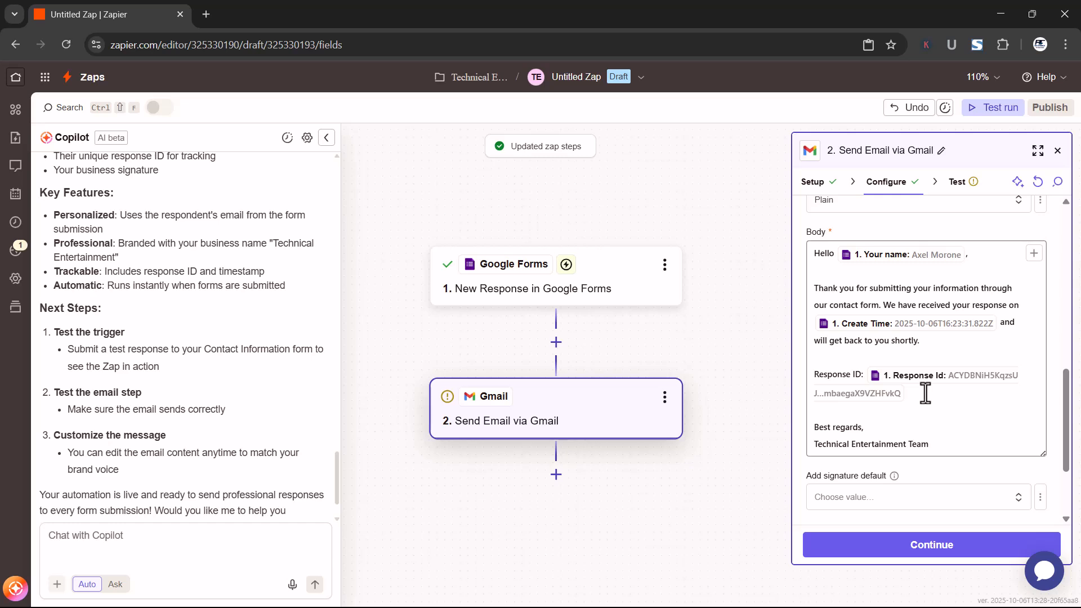
{"action": "left_click", "coordinate": [881, 427]}
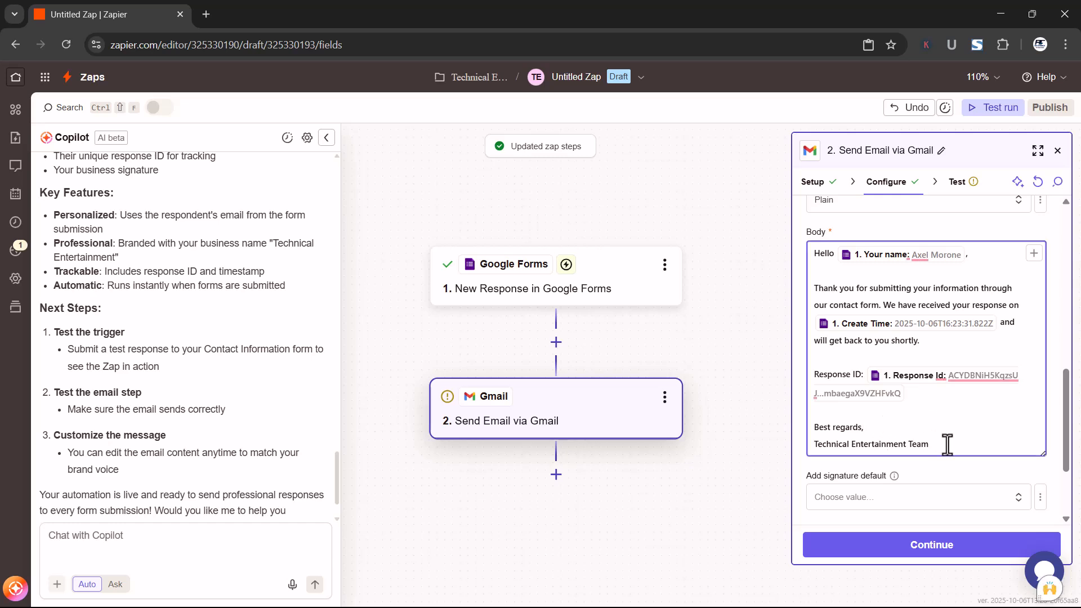
{"action": "left_click_drag", "start_coordinate": [1070, 431], "coordinate": [1065, 473]}
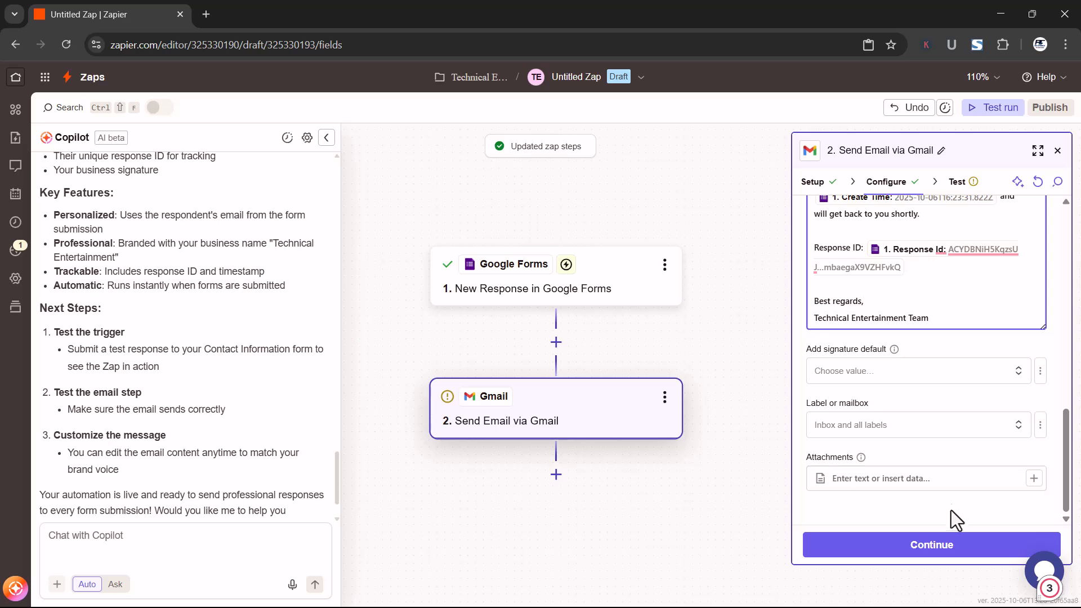
{"action": "left_click", "coordinate": [917, 545]}
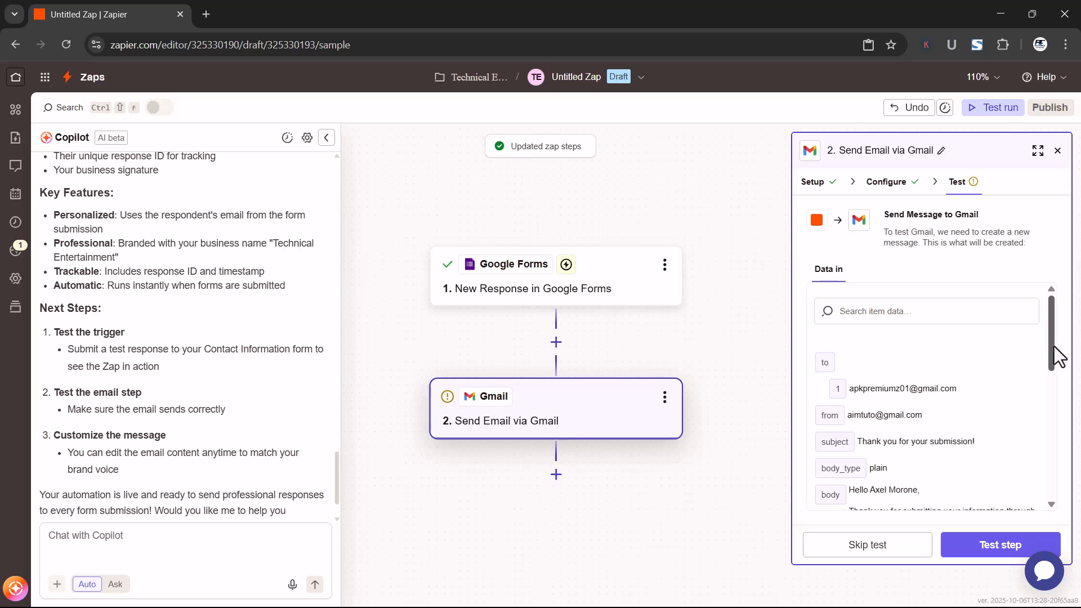
{"action": "left_click_drag", "start_coordinate": [1056, 355], "coordinate": [1070, 495]}
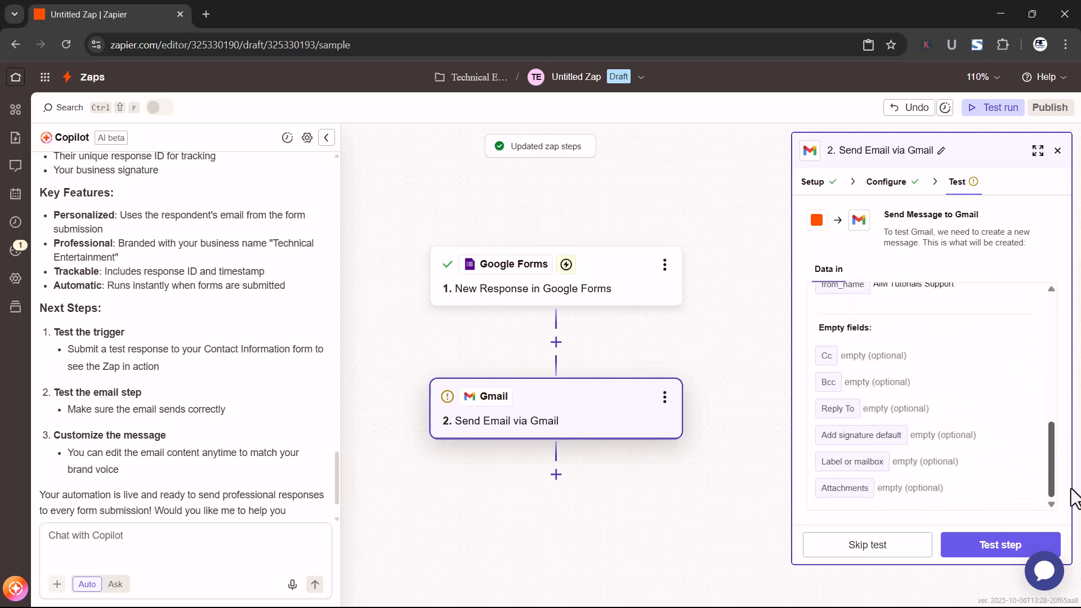
{"action": "left_click", "coordinate": [962, 547]}
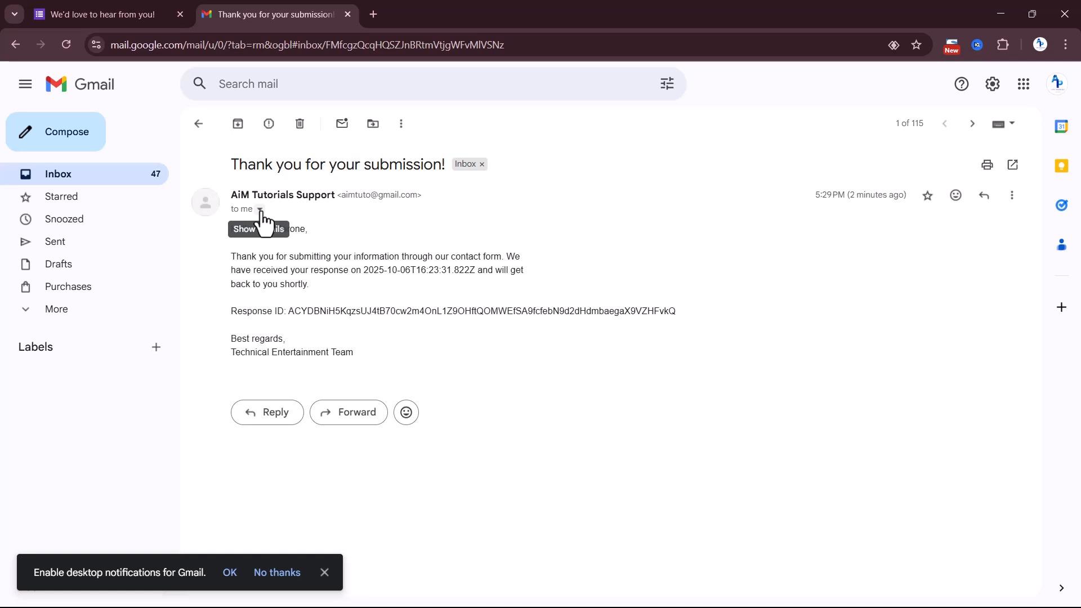
Check the header details of the received test email in the recipient's Gmail inbox and return to the Zapier editor
{"action": "left_click", "coordinate": [261, 210]}
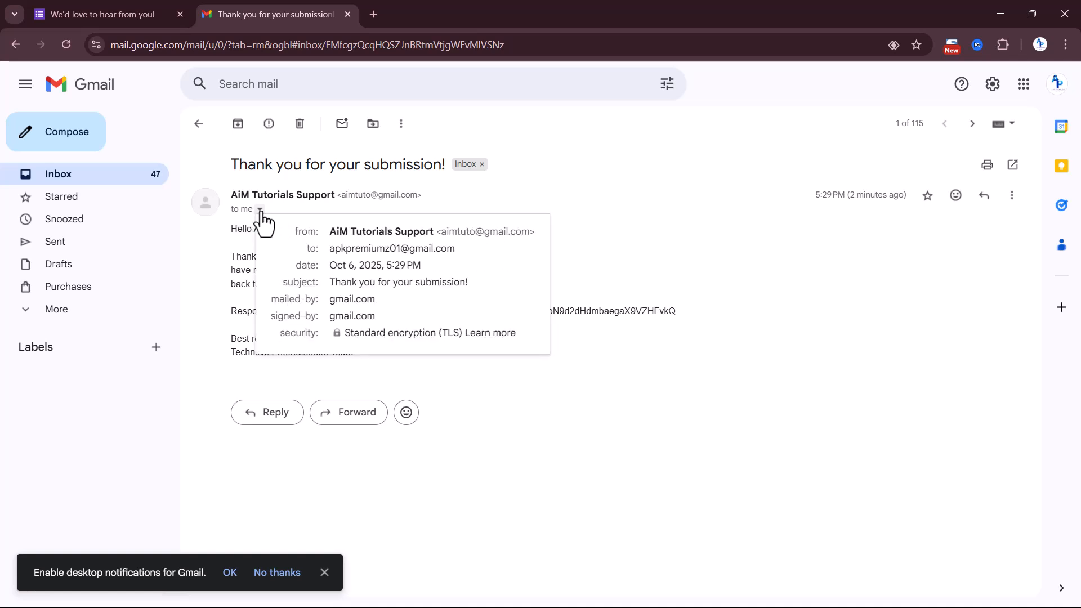
{"action": "left_click", "coordinate": [261, 211]}
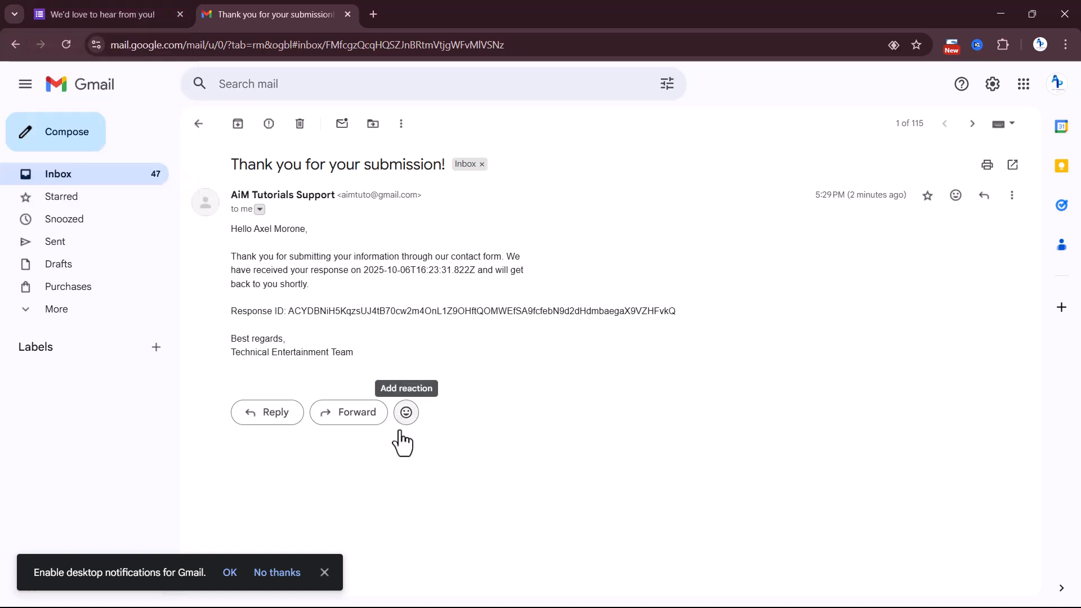
{"action": "left_click", "coordinate": [1000, 15]}
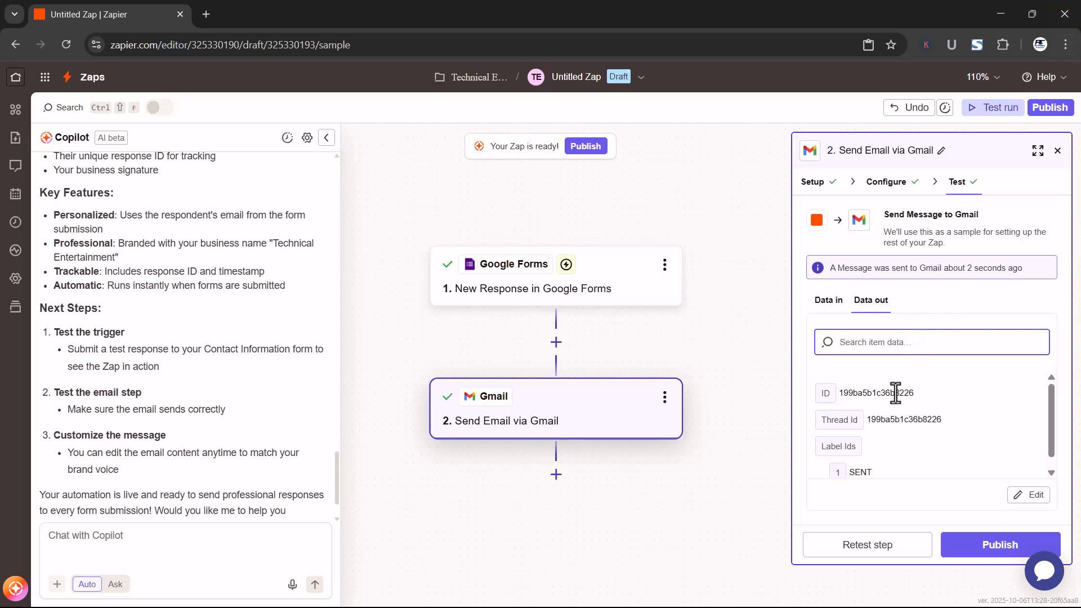
Review the Gmail test's output data and publish the Zap
{"action": "scroll", "coordinate": [895, 393], "scroll_direction": "down", "scroll_amount": 1}
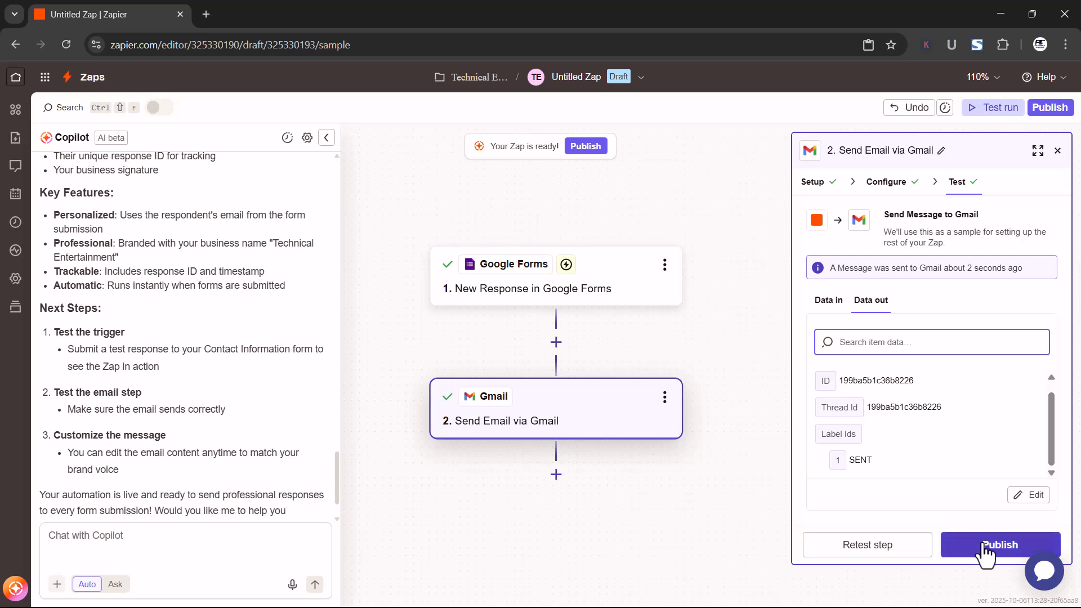
{"action": "left_click", "coordinate": [985, 549]}
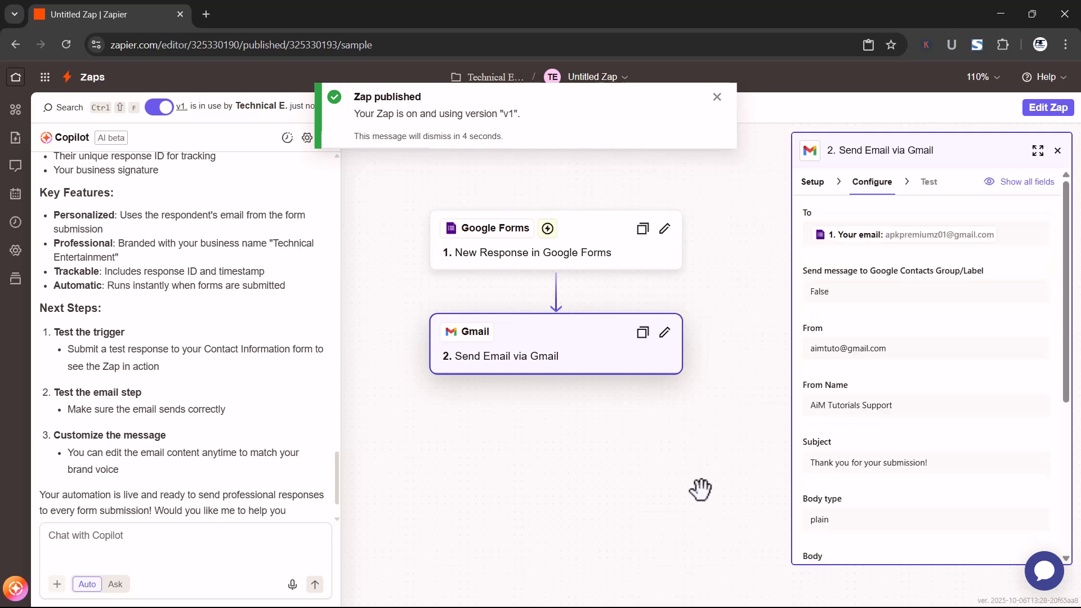
{"action": "scroll", "coordinate": [700, 490], "scroll_direction": "up", "scroll_amount": 2}
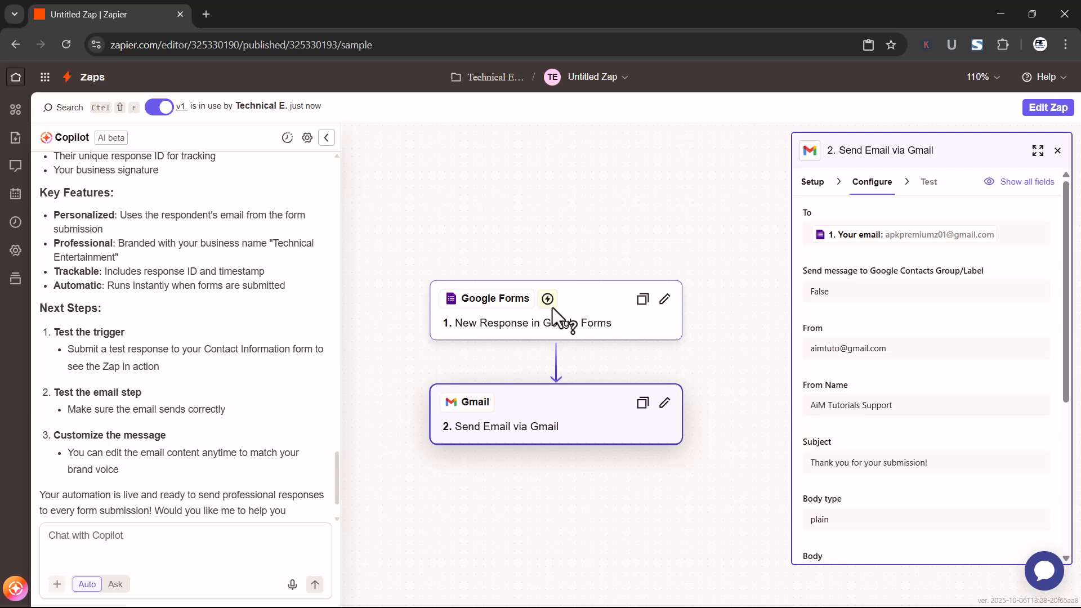
Reopen the published Zap for editing and add a Formatter by Zapier step between the Google Forms and Gmail steps
{"action": "left_click", "coordinate": [1045, 115]}
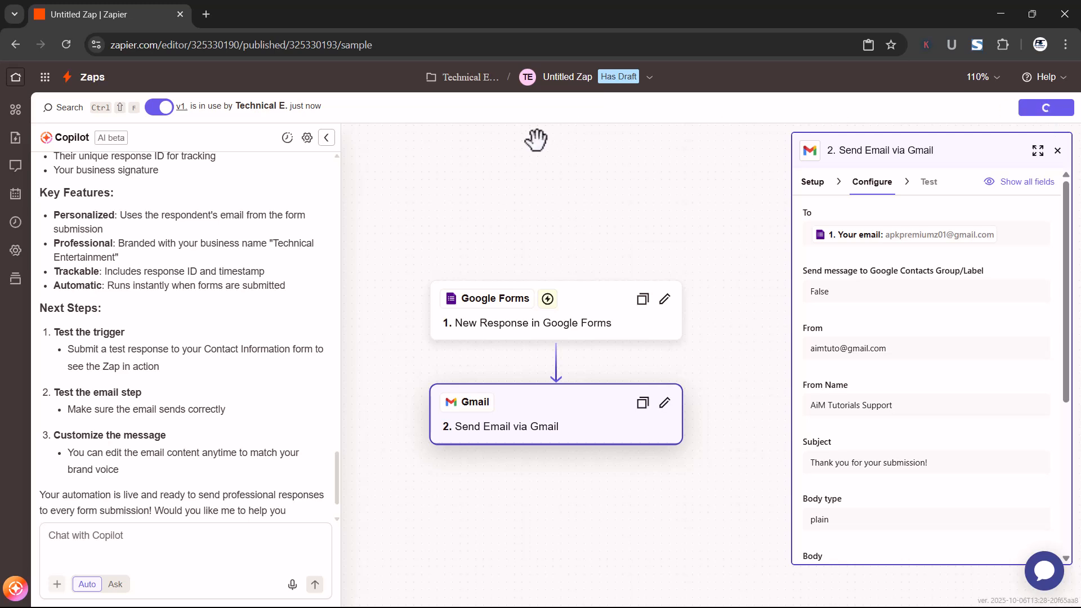
{"action": "scroll", "coordinate": [522, 196], "scroll_direction": "down", "scroll_amount": 1}
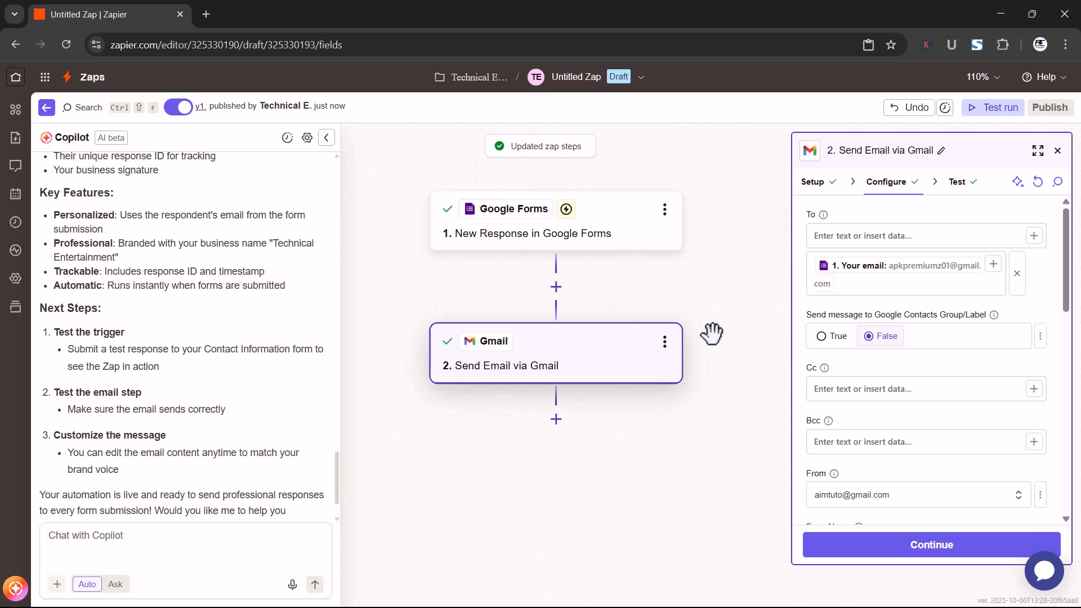
{"action": "scroll", "coordinate": [712, 334], "scroll_direction": "up", "scroll_amount": 2}
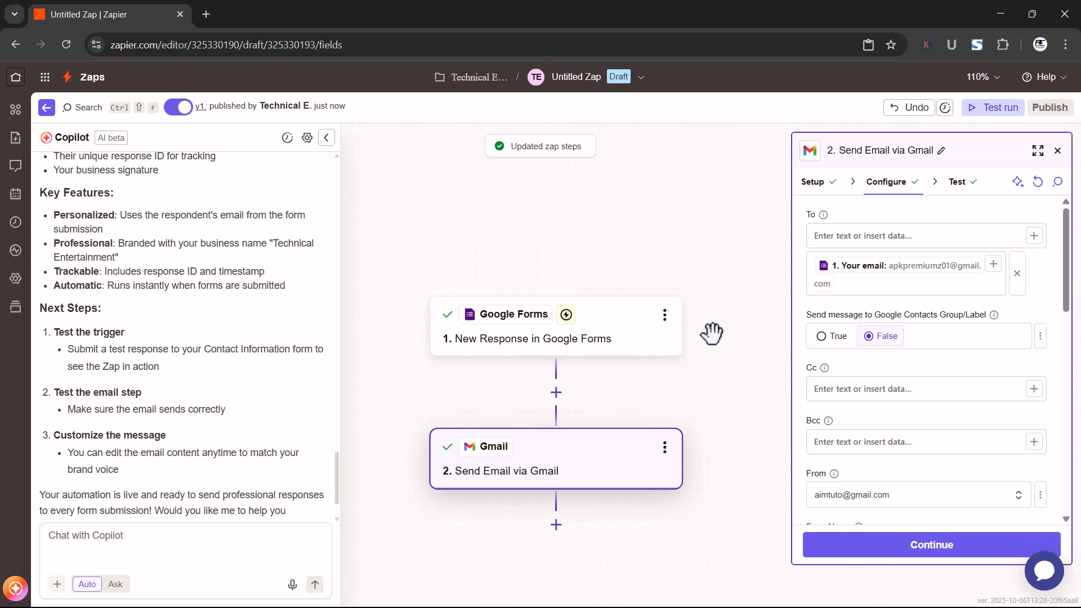
{"action": "left_click", "coordinate": [556, 392]}
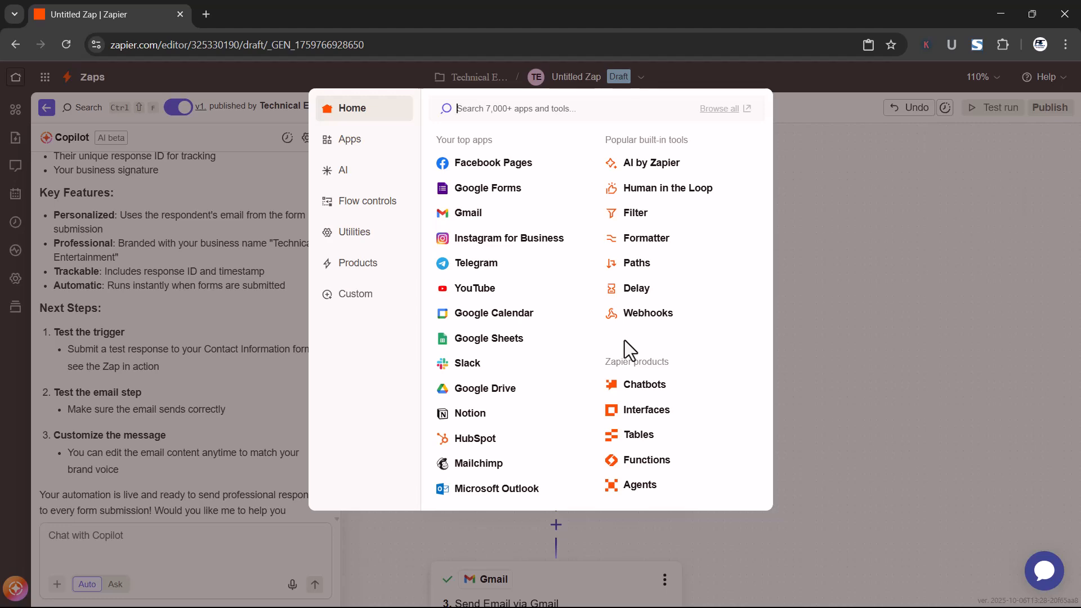
{"action": "left_click", "coordinate": [659, 240]}
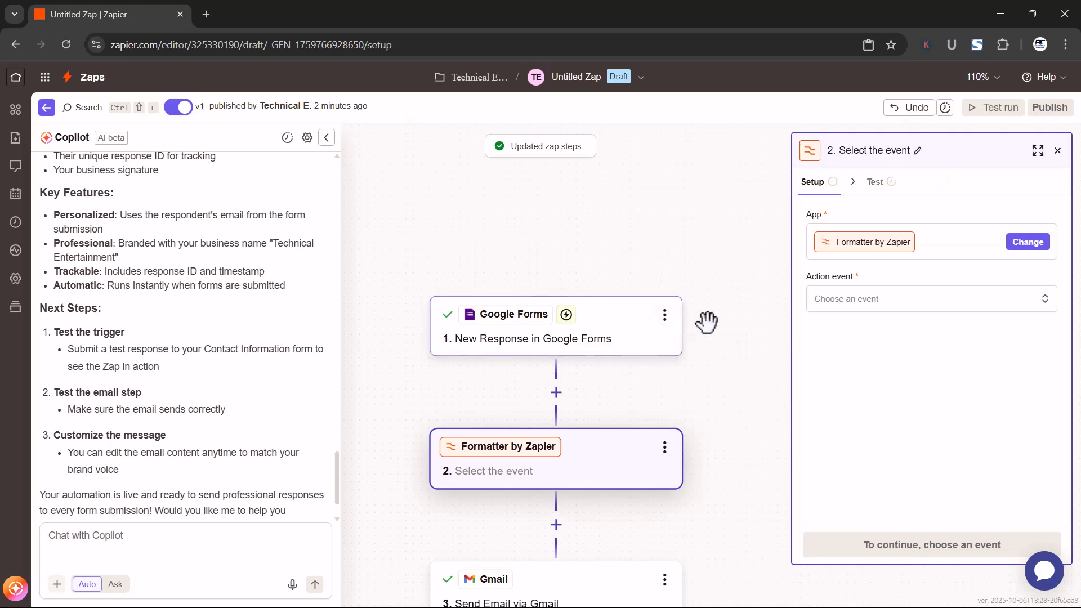
Set the Formatter step's action event to Text and continue to its configuration
{"action": "left_click", "coordinate": [864, 311]}
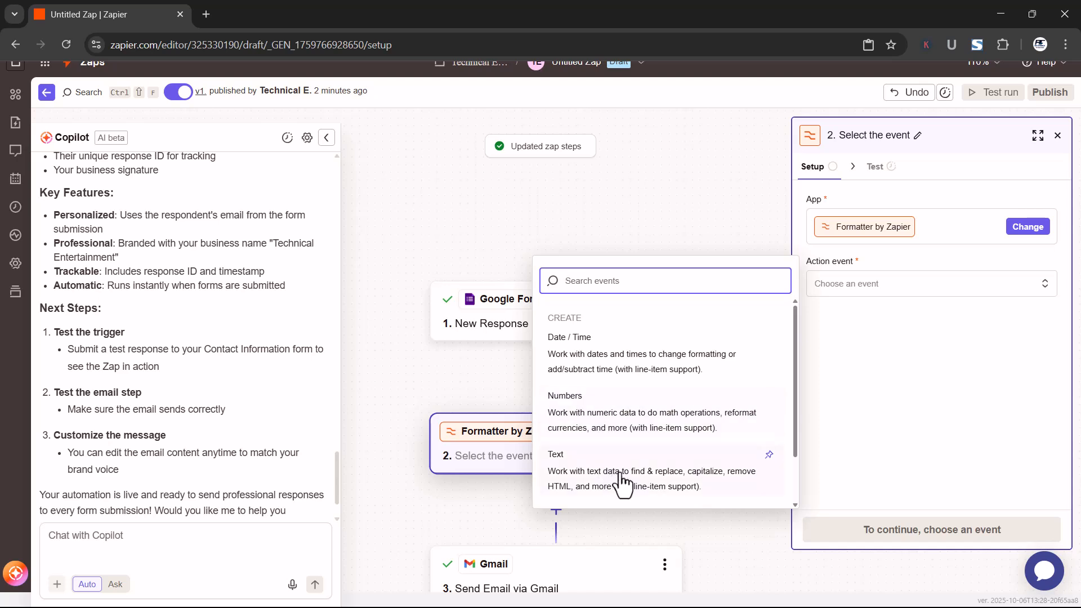
{"action": "scroll", "coordinate": [622, 478], "scroll_direction": "down", "scroll_amount": 1}
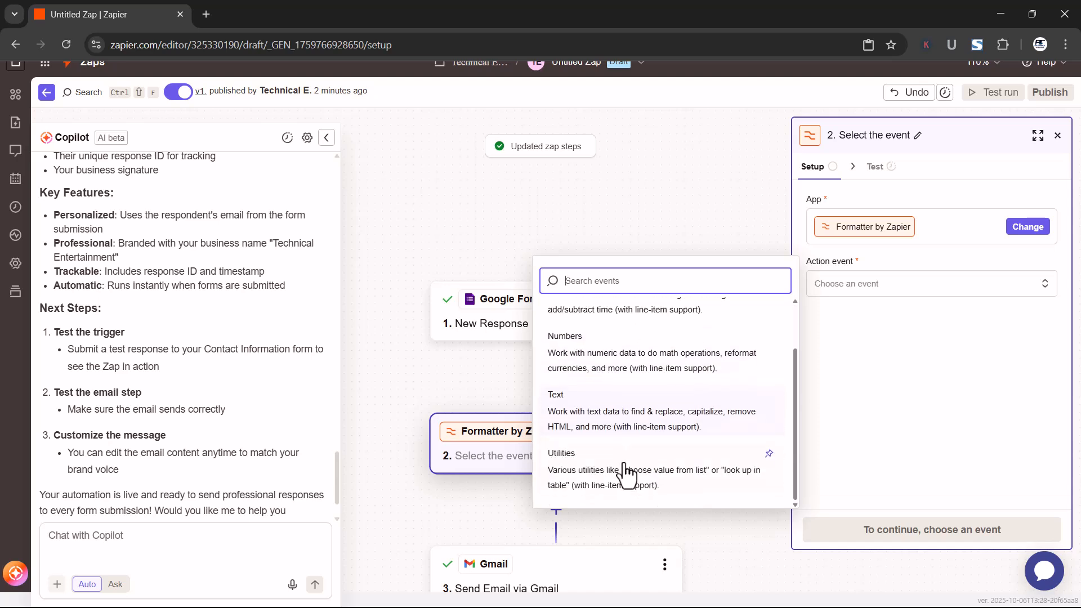
{"action": "left_click", "coordinate": [625, 420]}
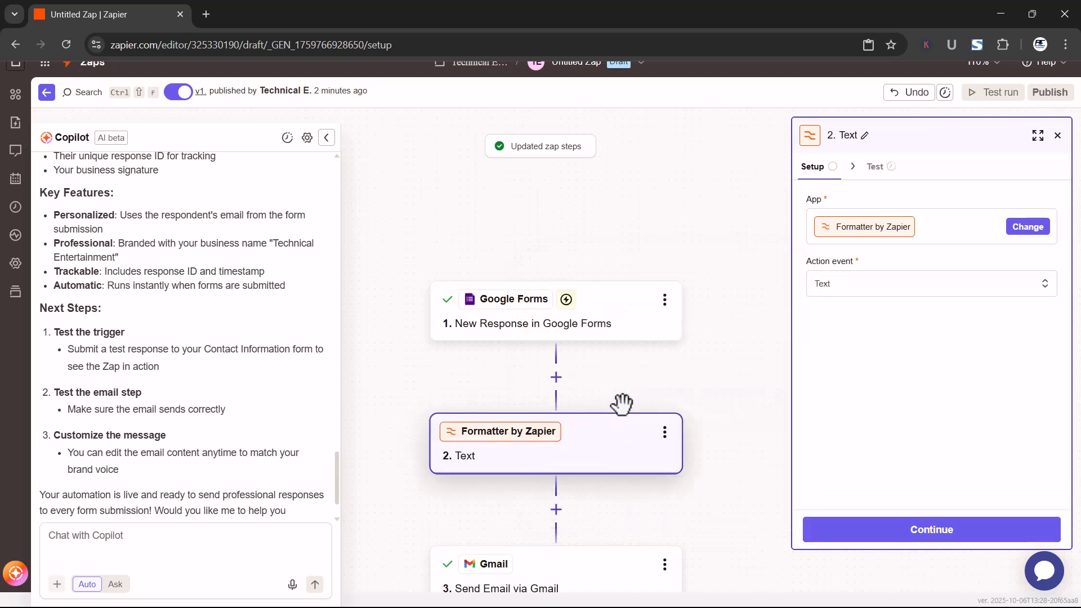
{"action": "left_click", "coordinate": [931, 535]}
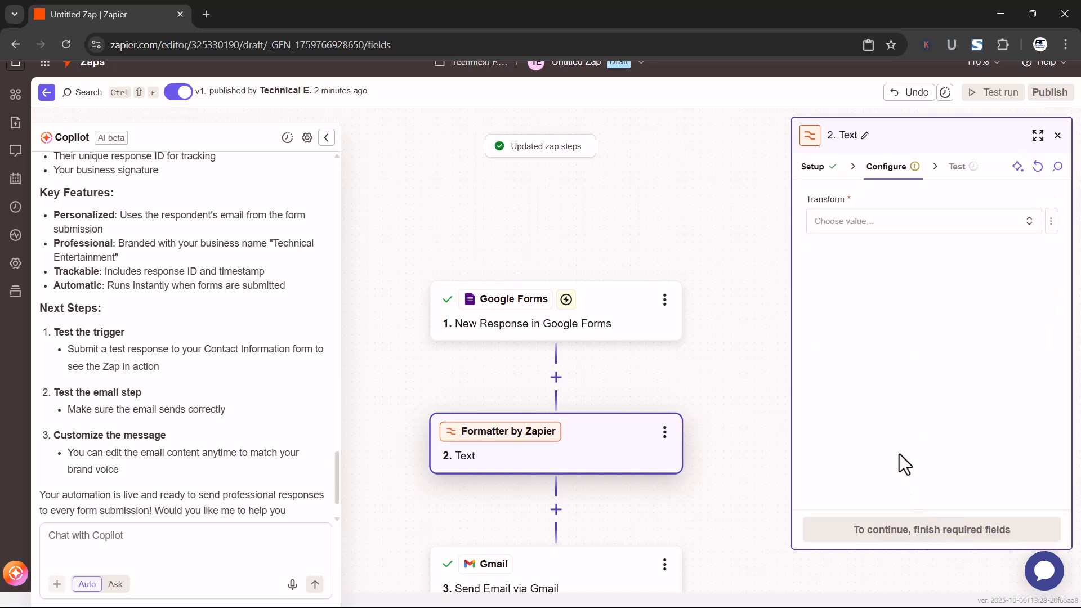
Set the Formatter step's Transform to Split Text
{"action": "left_click", "coordinate": [839, 226]}
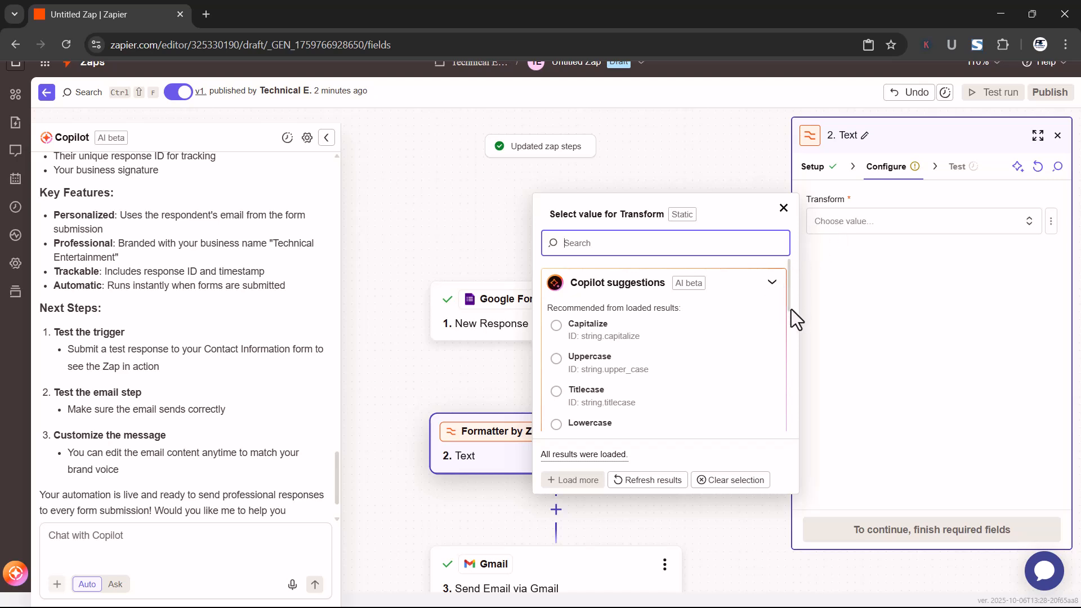
{"action": "left_click_drag", "start_coordinate": [788, 295], "coordinate": [786, 390]}
{"action": "left_click_drag", "start_coordinate": [792, 349], "coordinate": [799, 410]}
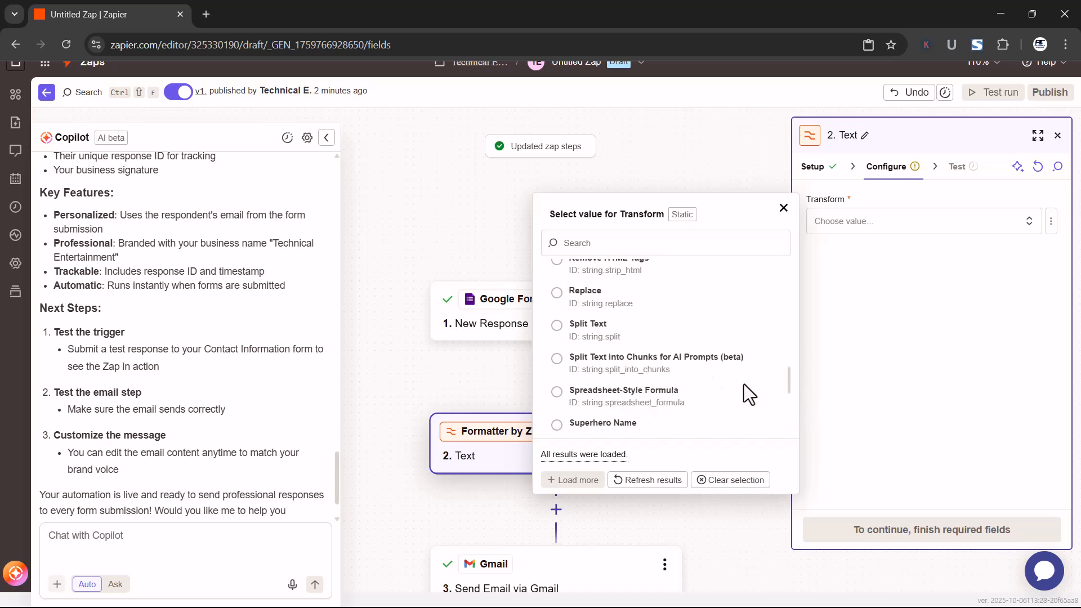
{"action": "left_click", "coordinate": [588, 331]}
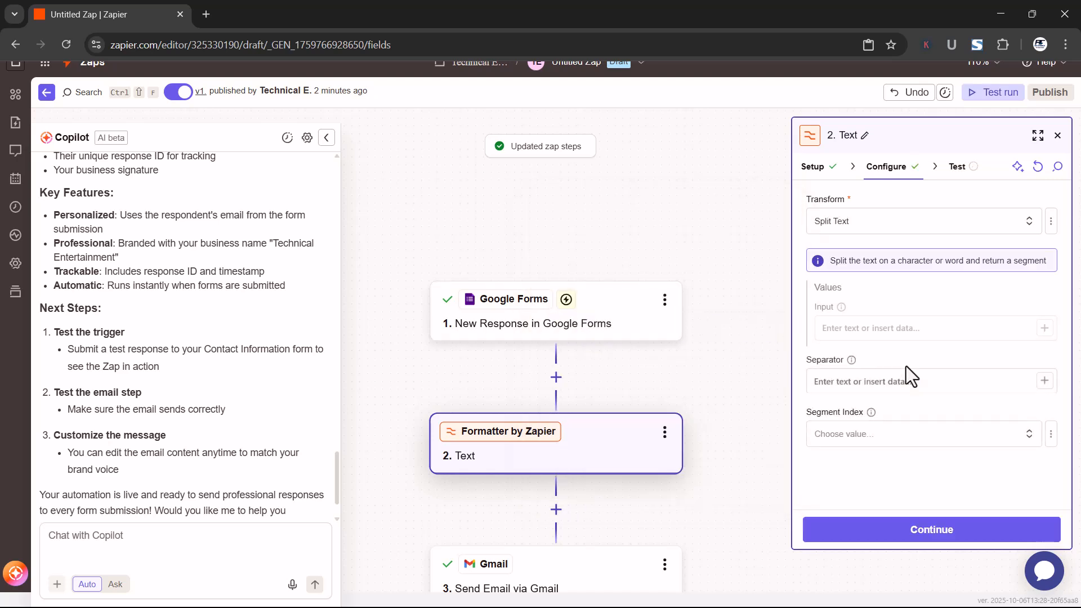
Map the form's Your name answer into the Split Text Input field and read the Separator field's help
{"action": "left_click", "coordinate": [885, 327]}
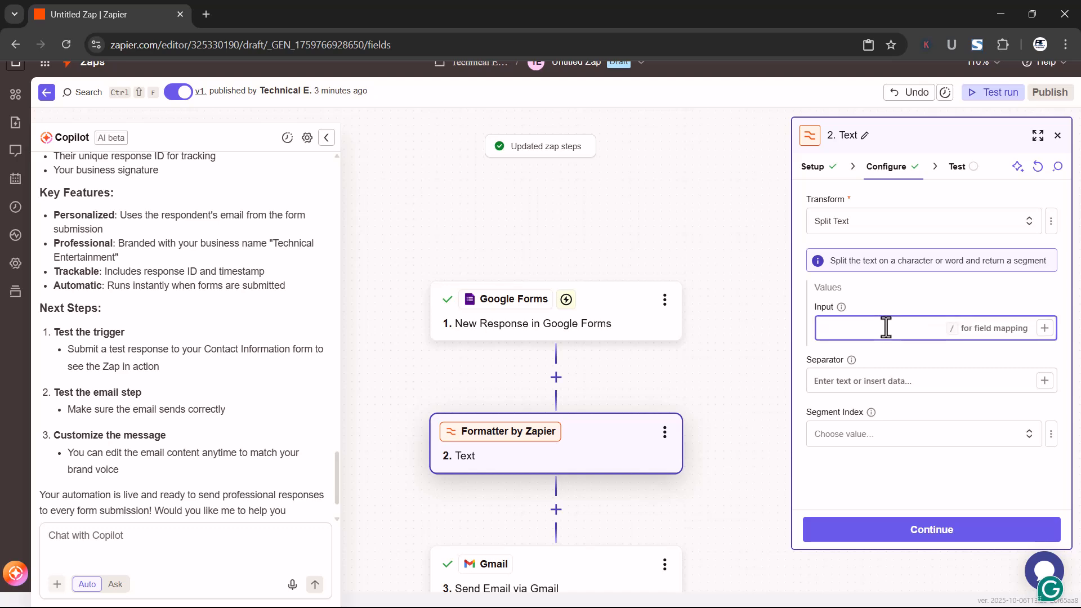
{"action": "type", "text": "/"}
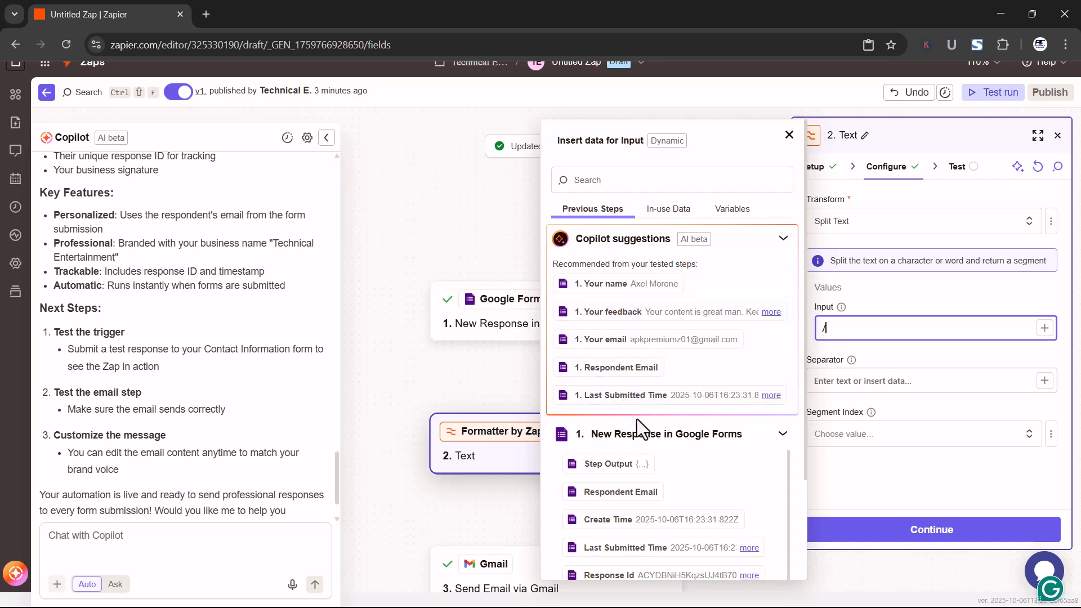
{"action": "left_click", "coordinate": [614, 287]}
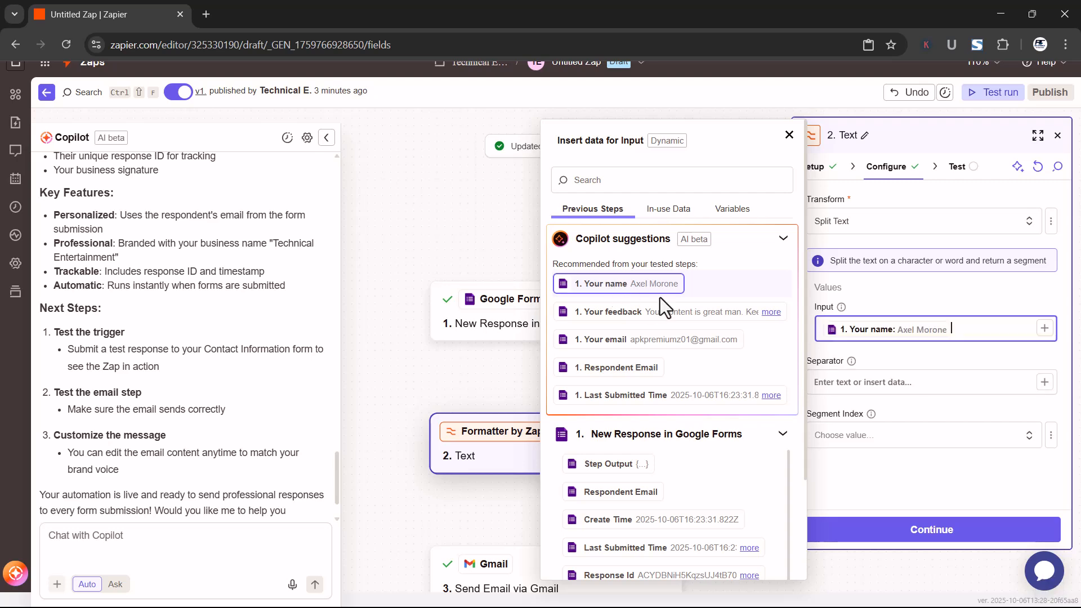
{"action": "left_click", "coordinate": [897, 362]}
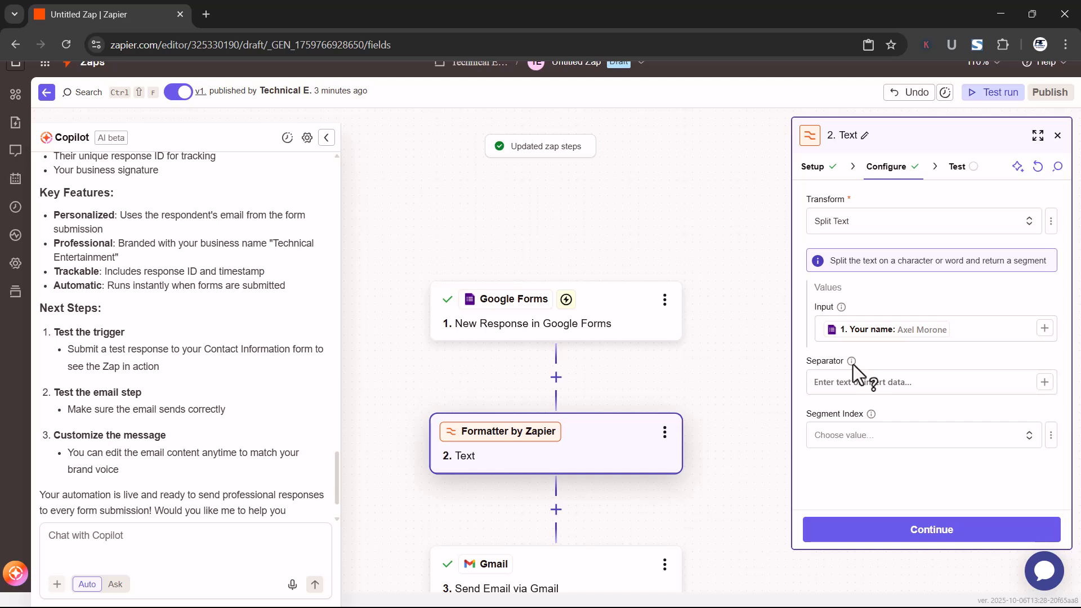
{"action": "mouse_move", "coordinate": [853, 361]}
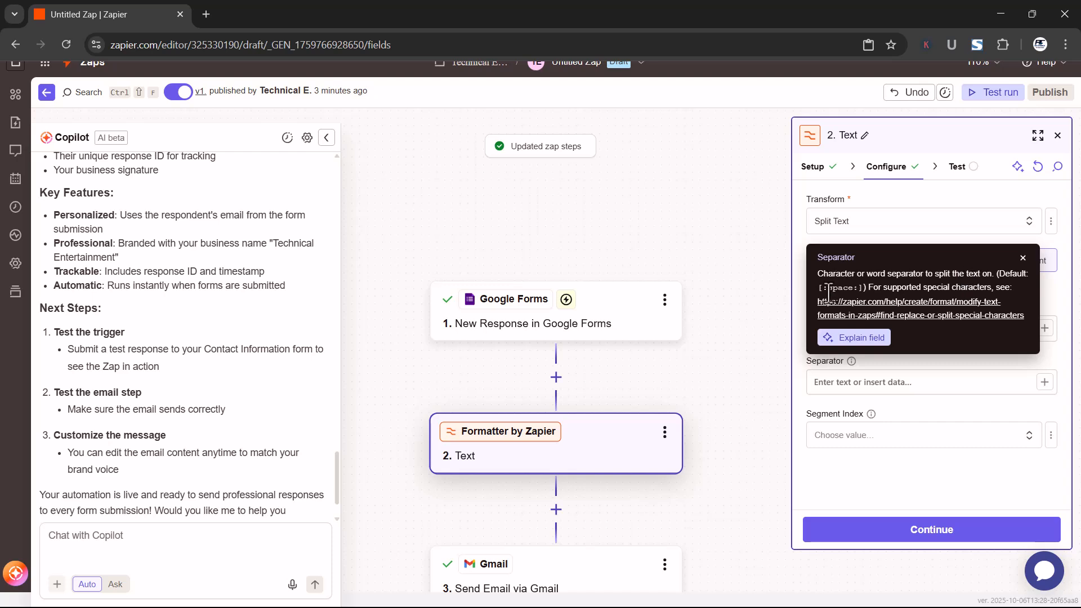
{"action": "left_click", "coordinate": [1023, 258]}
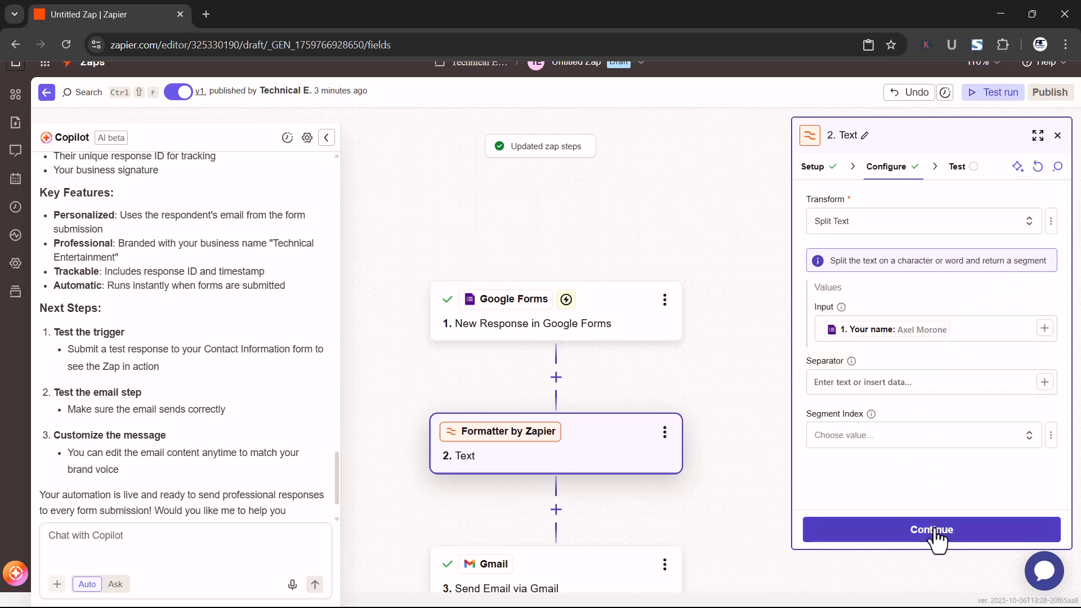
Test the Formatter step with Separator and Segment Index left empty, check its output, and continue to the Gmail step
{"action": "left_click", "coordinate": [935, 532]}
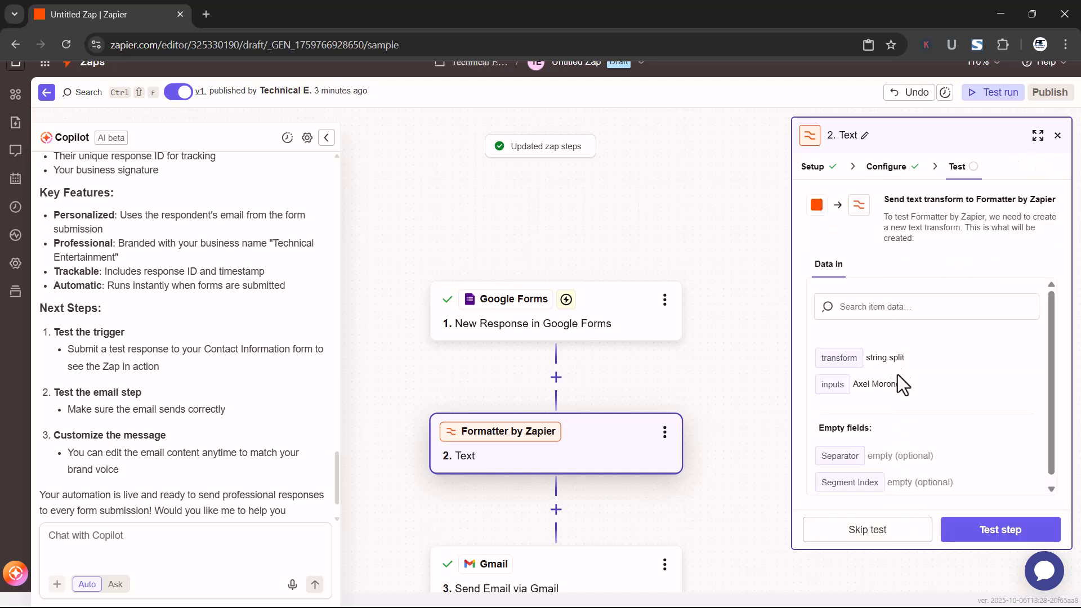
{"action": "scroll", "coordinate": [895, 421], "scroll_direction": "down", "scroll_amount": 1}
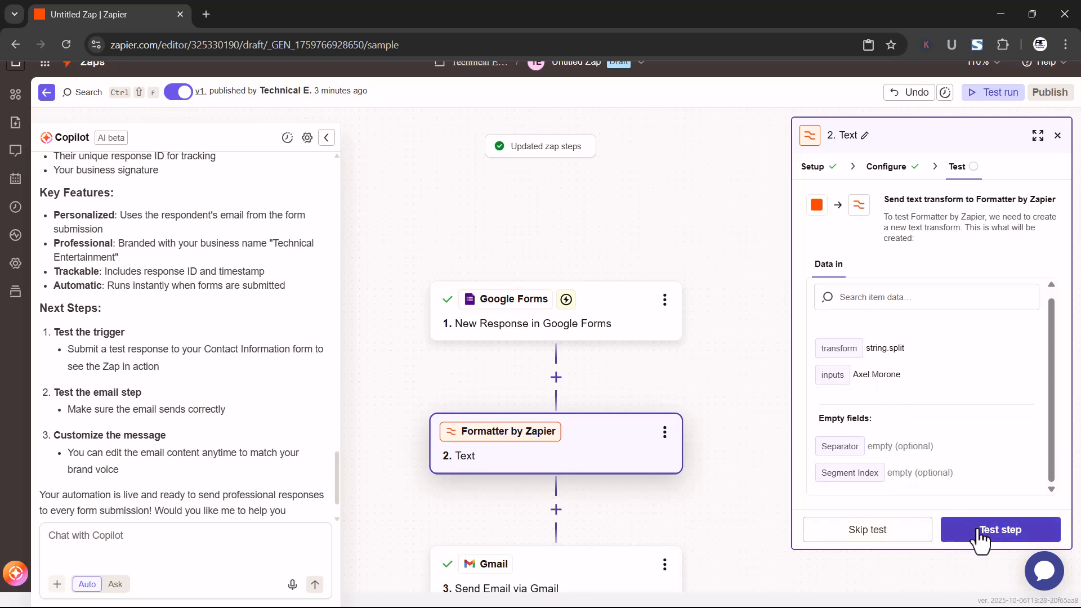
{"action": "left_click", "coordinate": [979, 534]}
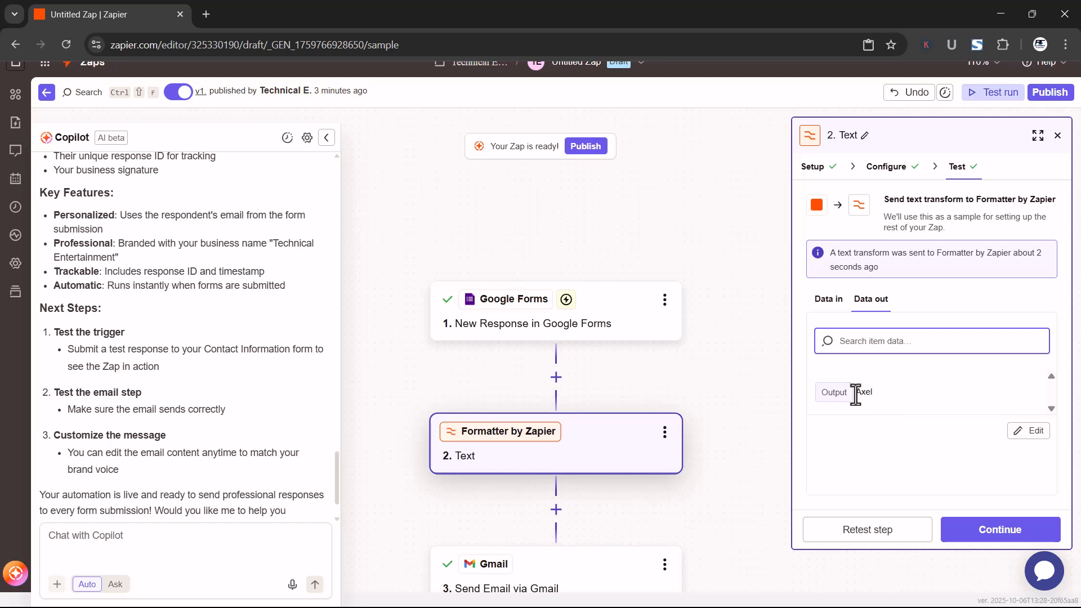
{"action": "left_click_drag", "start_coordinate": [856, 394], "coordinate": [872, 394]}
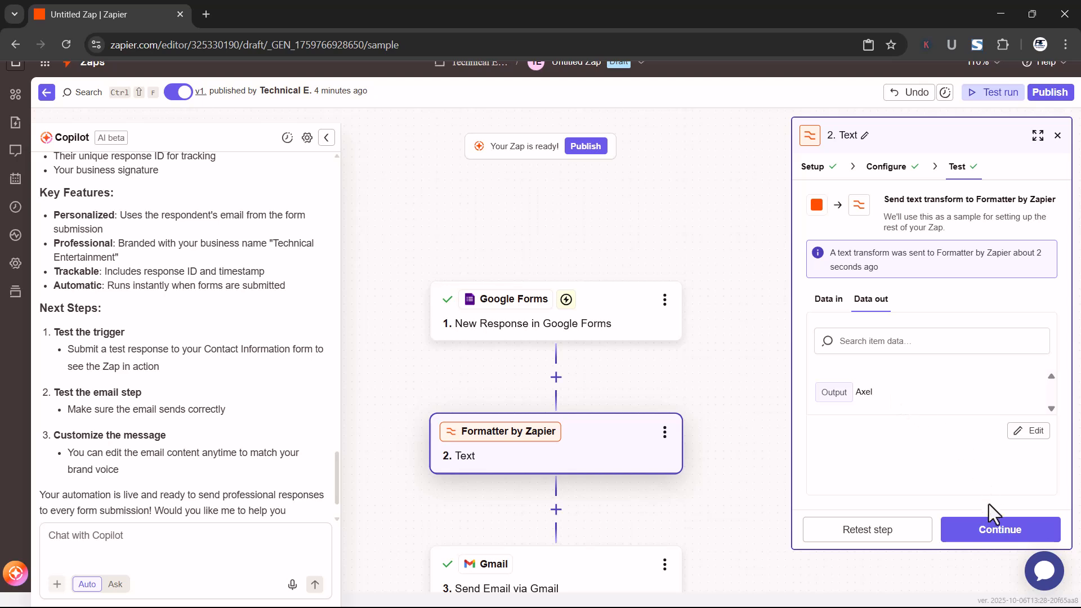
{"action": "left_click", "coordinate": [985, 532]}
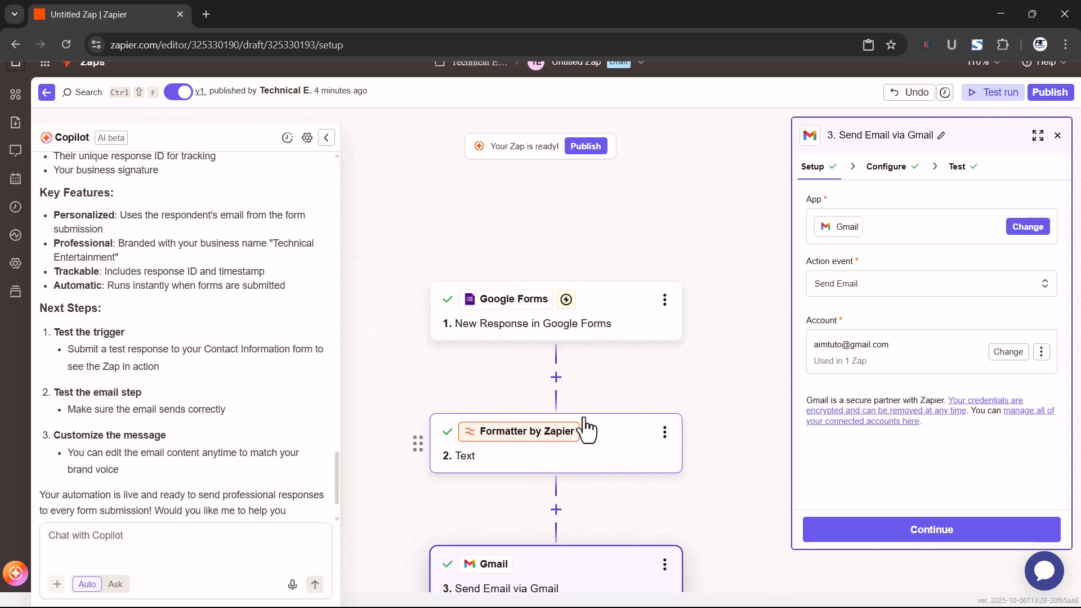
Add an AI by Zapier step between the Formatter and Gmail steps, keeping Custom prompt as its build mode
{"action": "scroll", "coordinate": [586, 428], "scroll_direction": "down", "scroll_amount": 1}
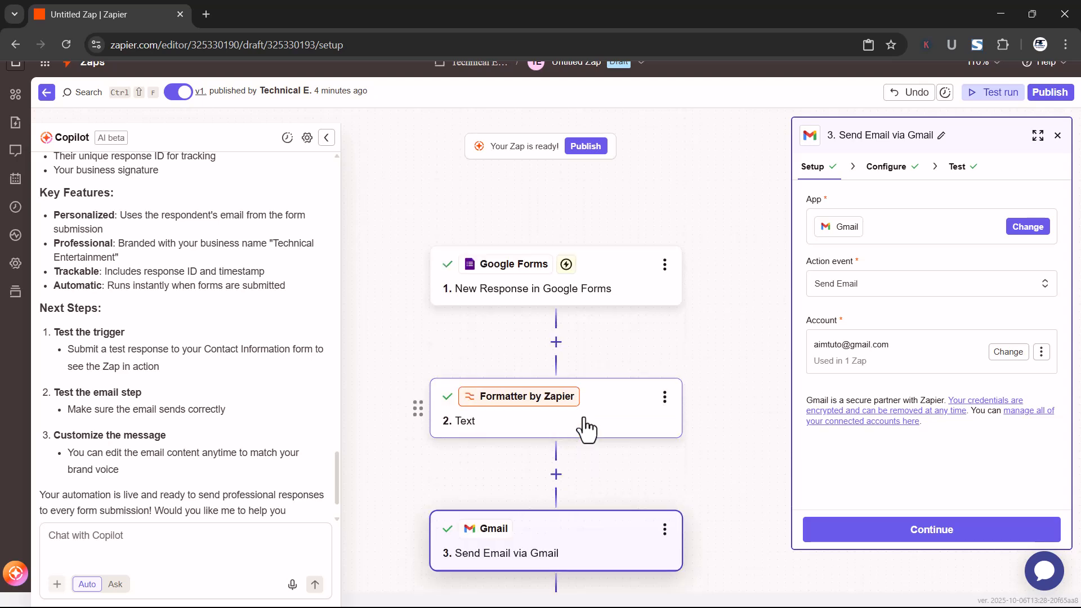
{"action": "left_click", "coordinate": [556, 474]}
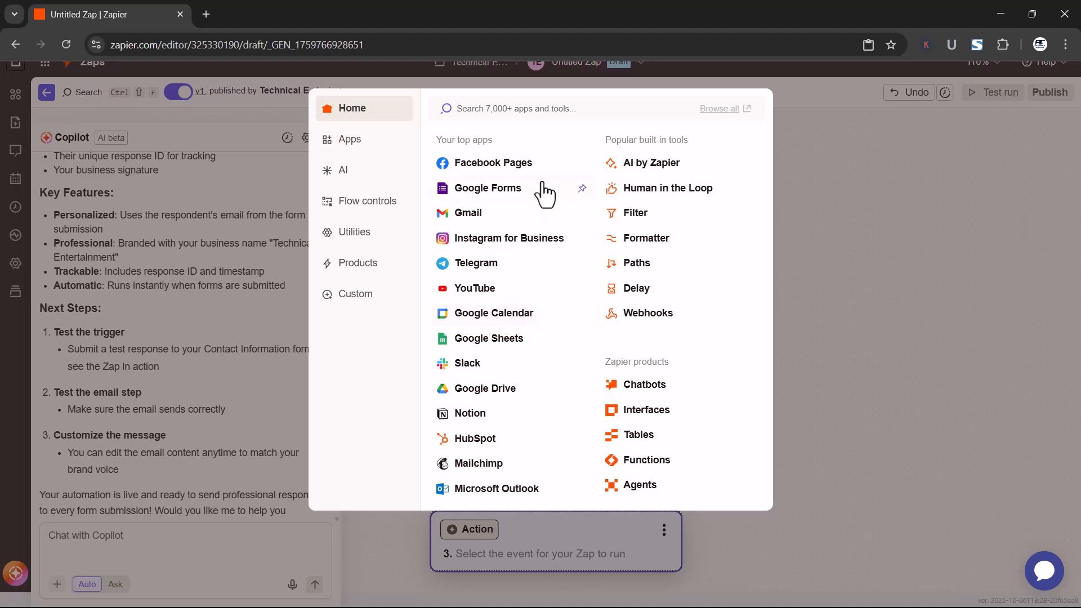
{"action": "left_click", "coordinate": [652, 163]}
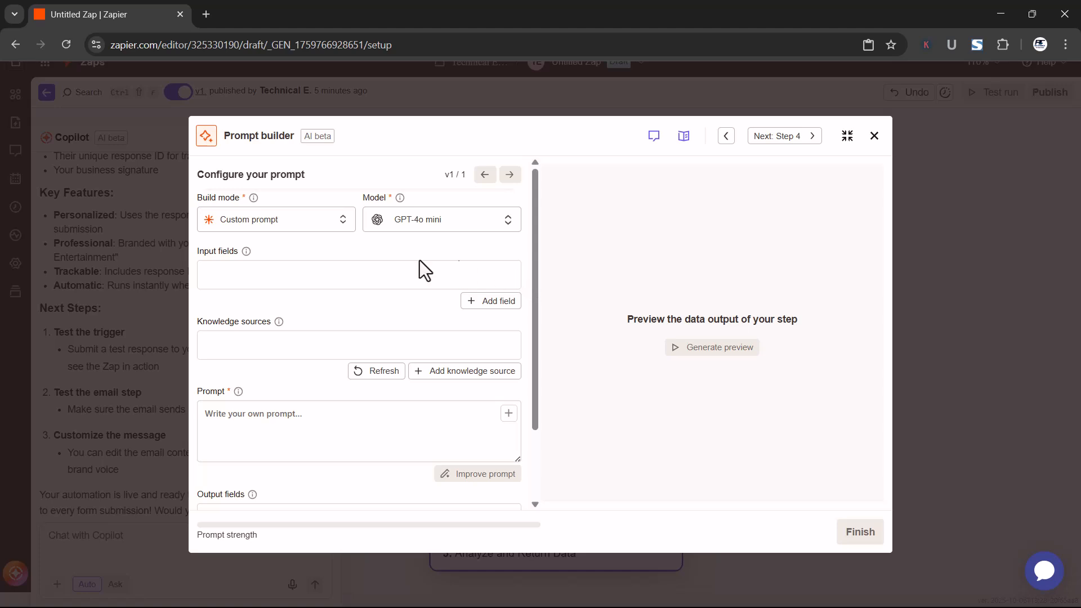
{"action": "left_click", "coordinate": [282, 222]}
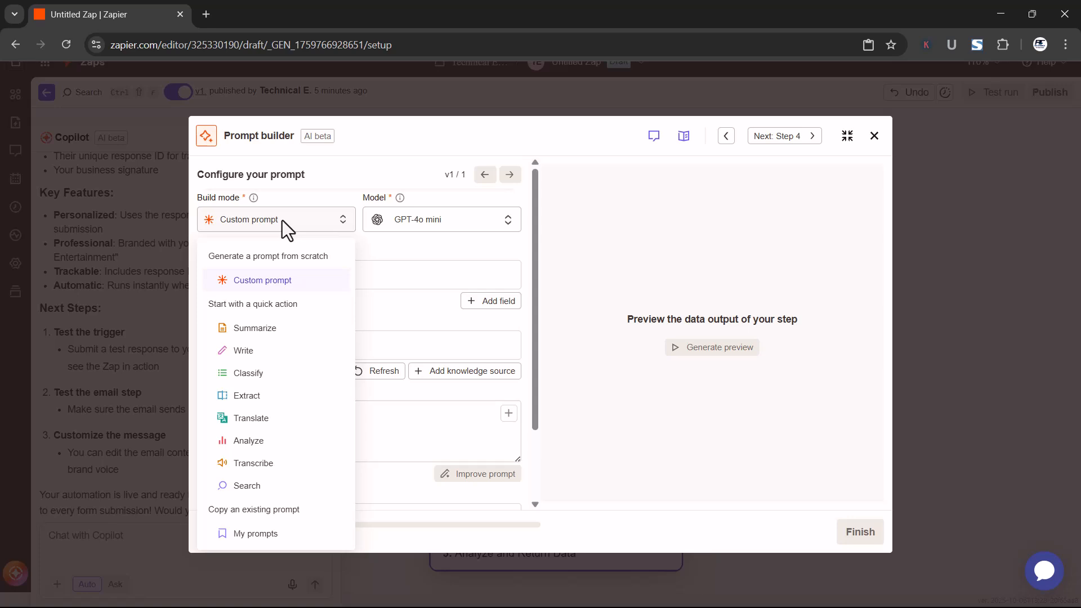
{"action": "left_click", "coordinate": [282, 221]}
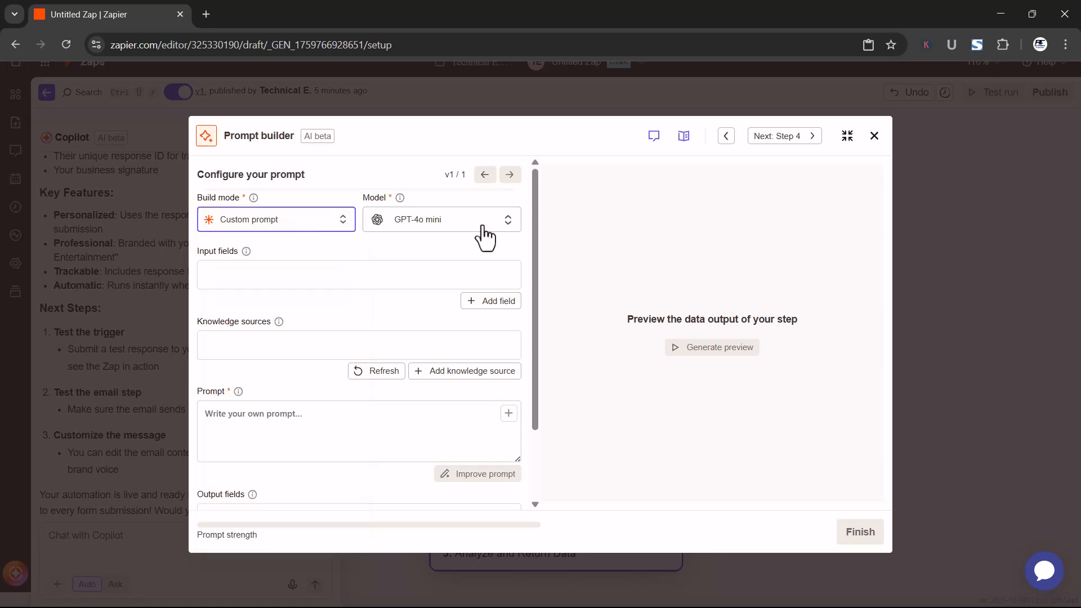
Set the prompt's model to Google's Gemini 2.0 Flash with the free Zapier-provided credentials
{"action": "left_click", "coordinate": [435, 228]}
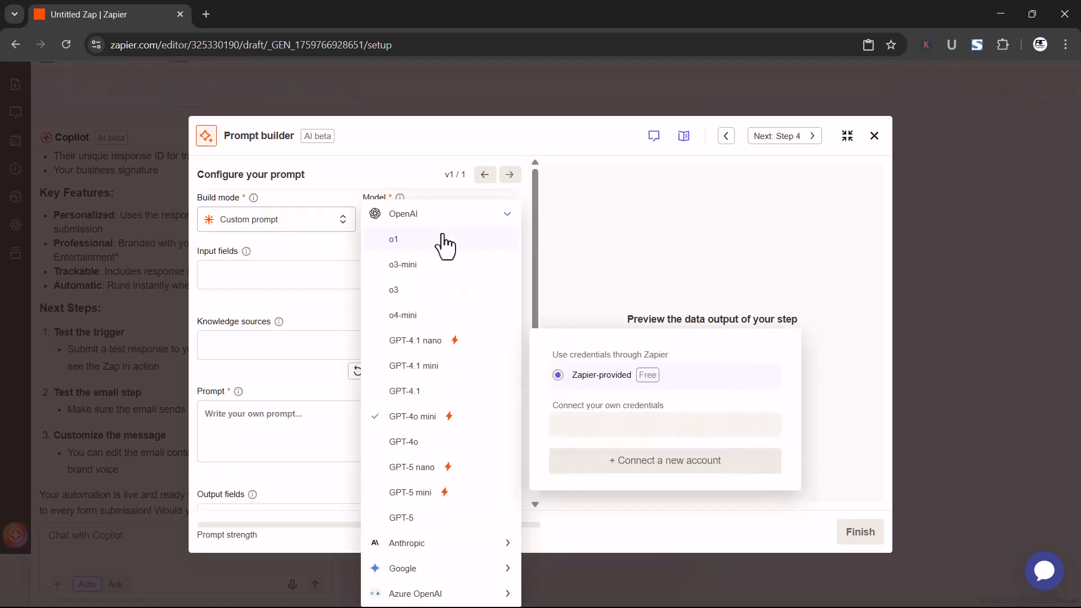
{"action": "left_click", "coordinate": [506, 216]}
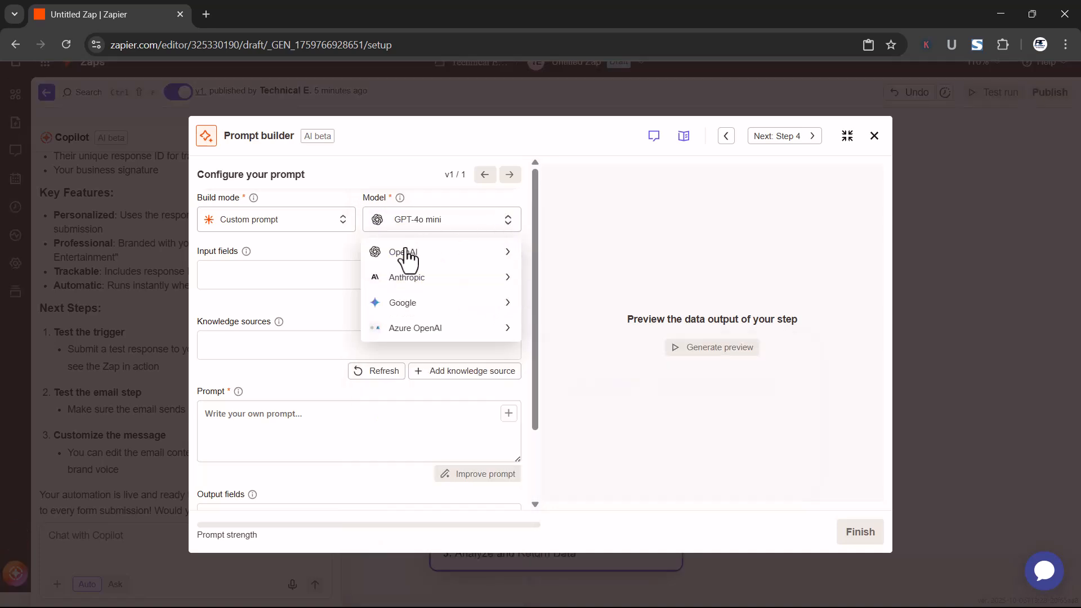
{"action": "left_click", "coordinate": [423, 307]}
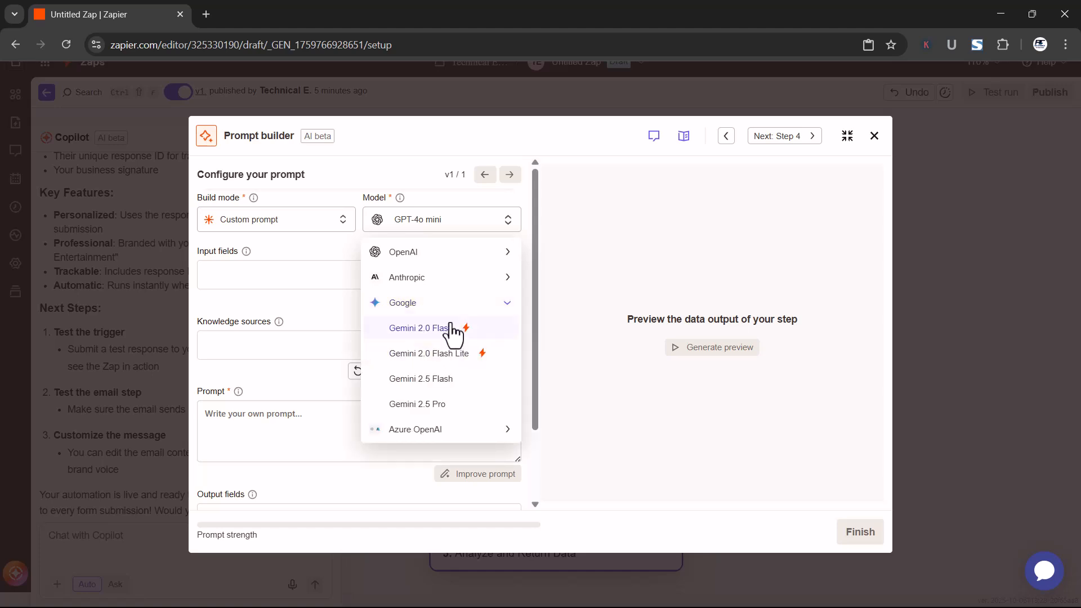
{"action": "left_click", "coordinate": [434, 379]}
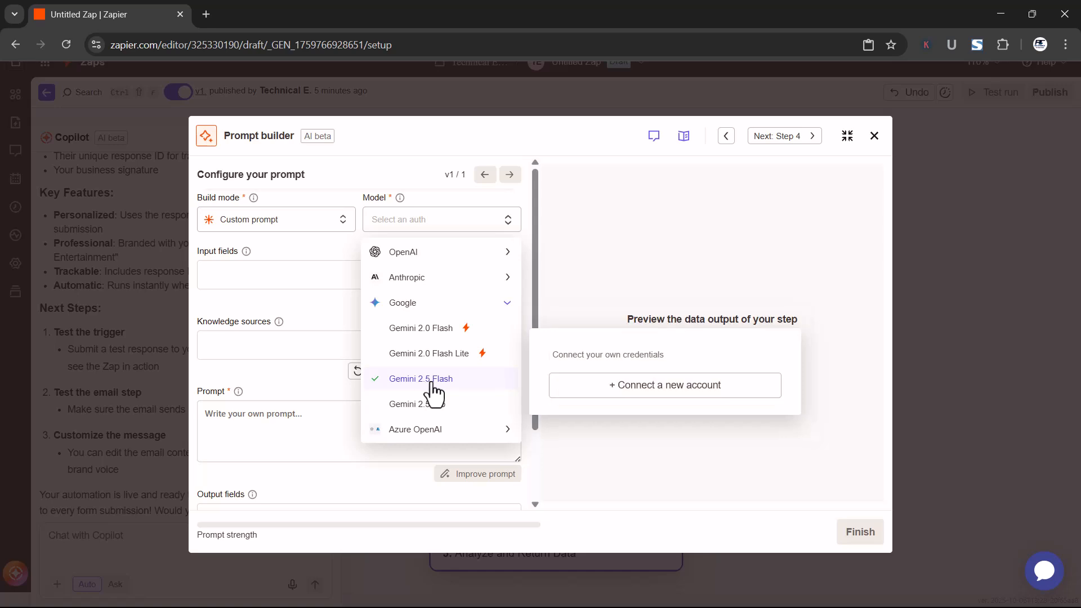
{"action": "left_click", "coordinate": [445, 335]}
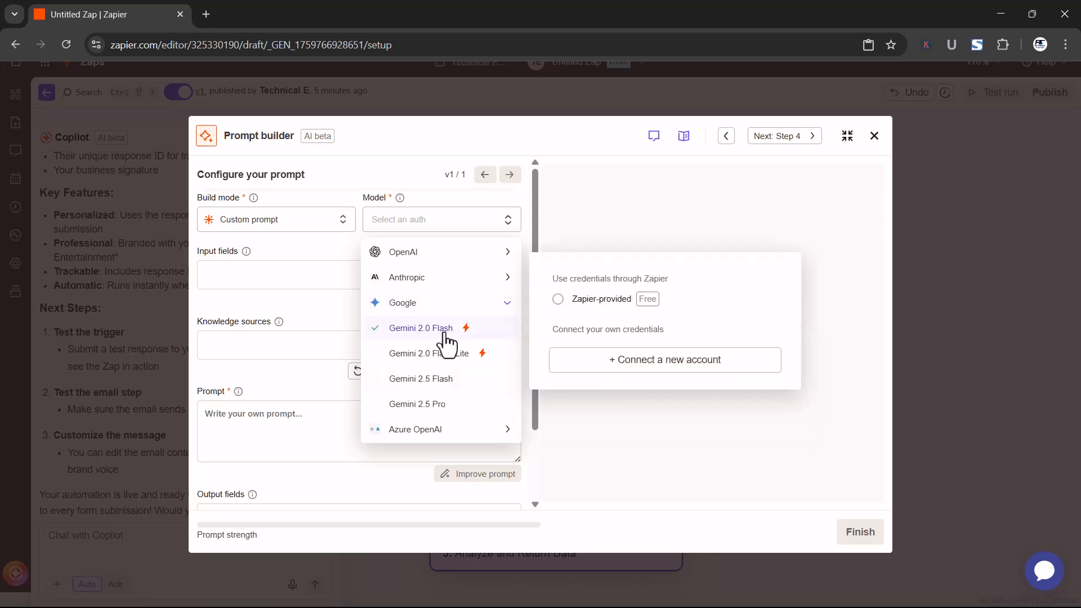
{"action": "left_click", "coordinate": [558, 300]}
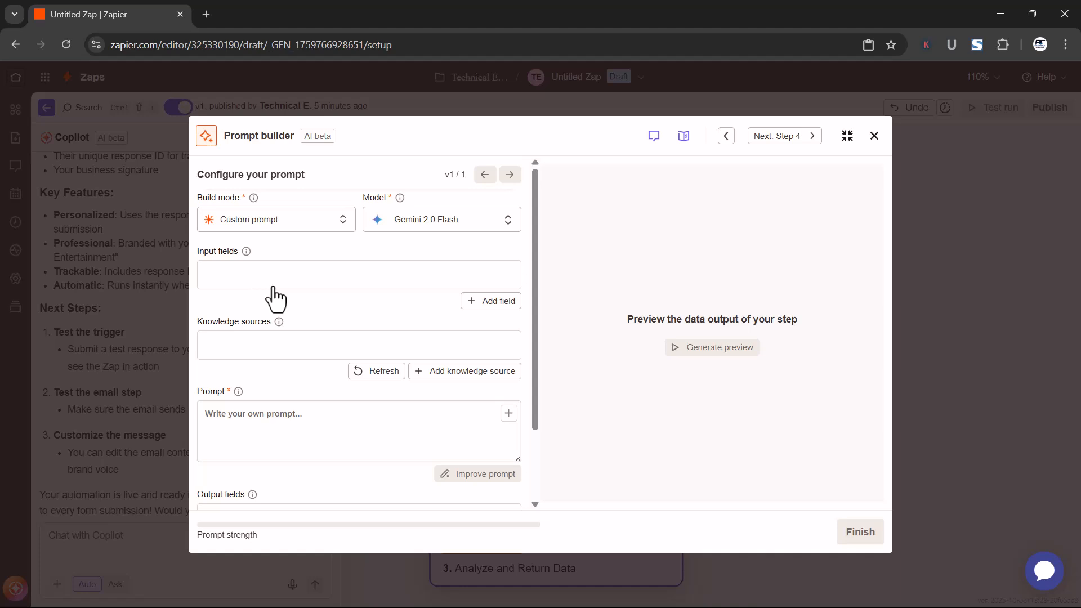
Start the prompt with "I'd like read customer feedback and respond to the feedback via email."
{"action": "scroll", "coordinate": [282, 402], "scroll_direction": "down", "scroll_amount": 1}
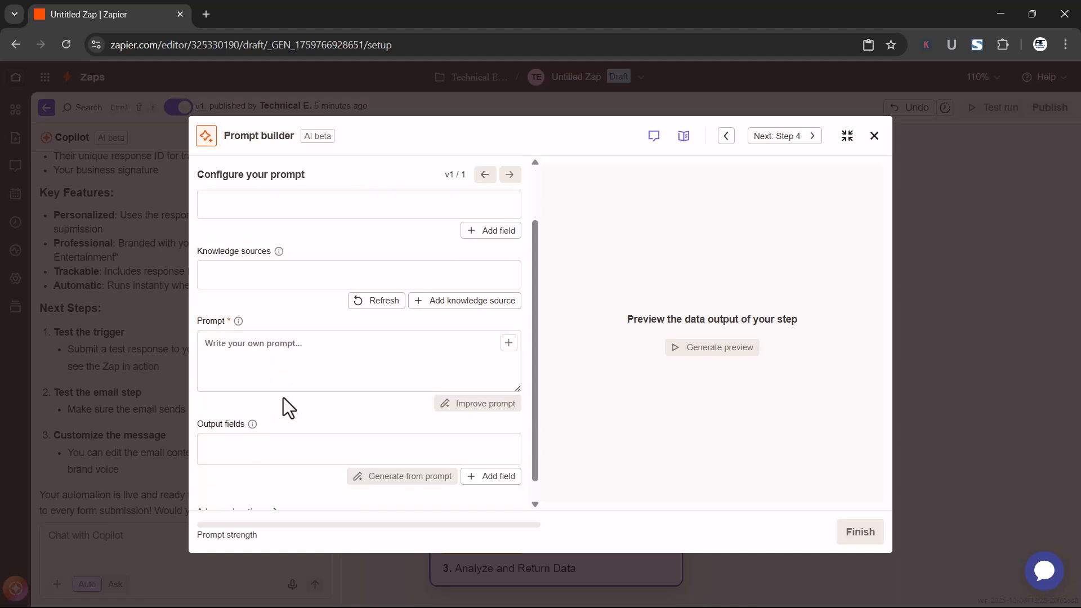
{"action": "left_click", "coordinate": [268, 372]}
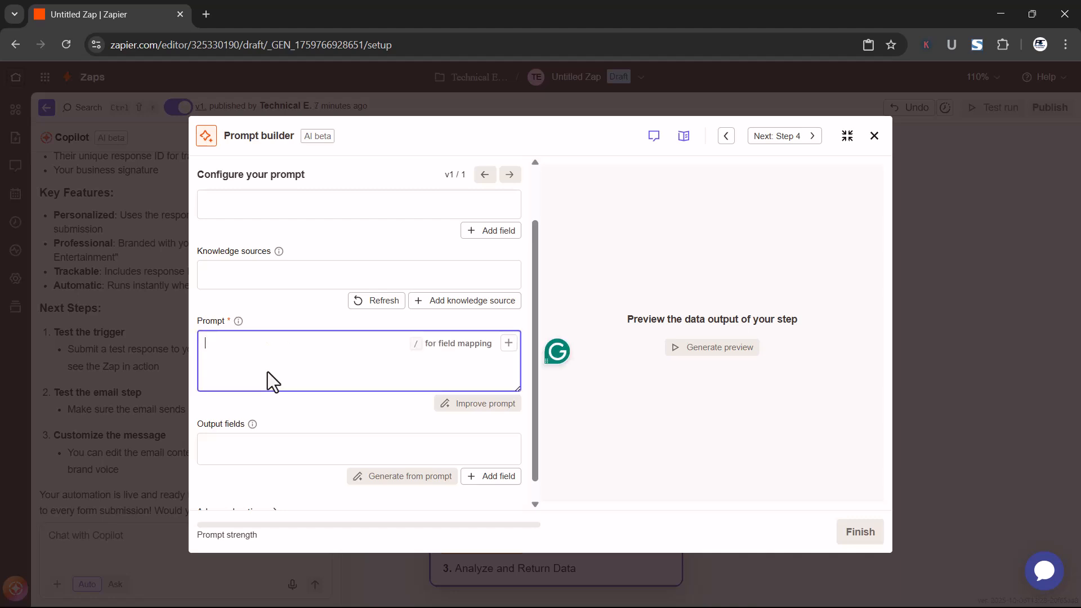
{"action": "type", "text": "I'd like r"}
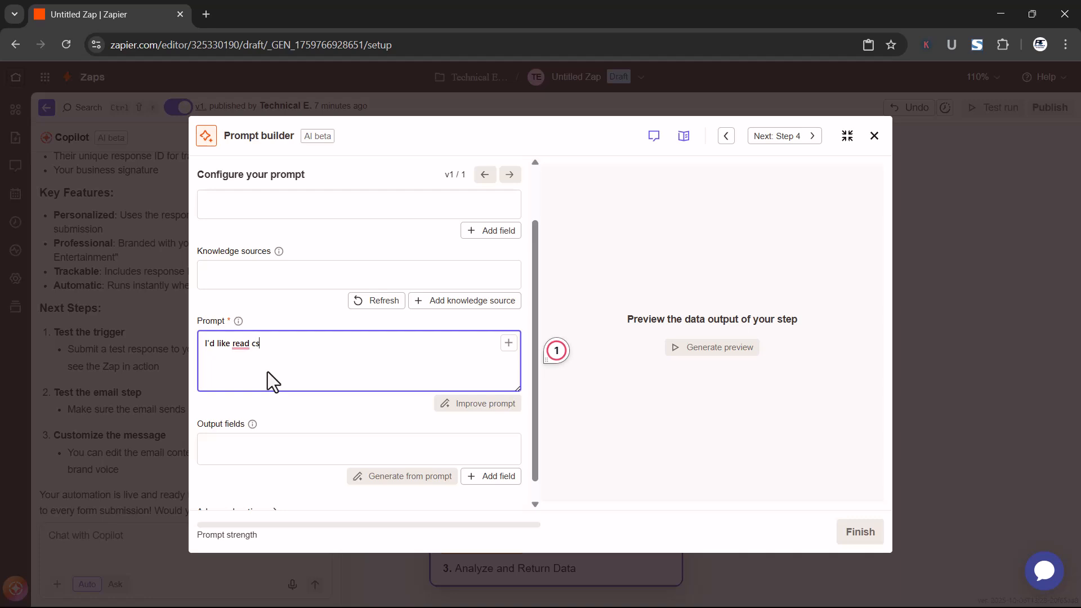
{"action": "type", "text": "ead customer feedback and respond to the feedback "}
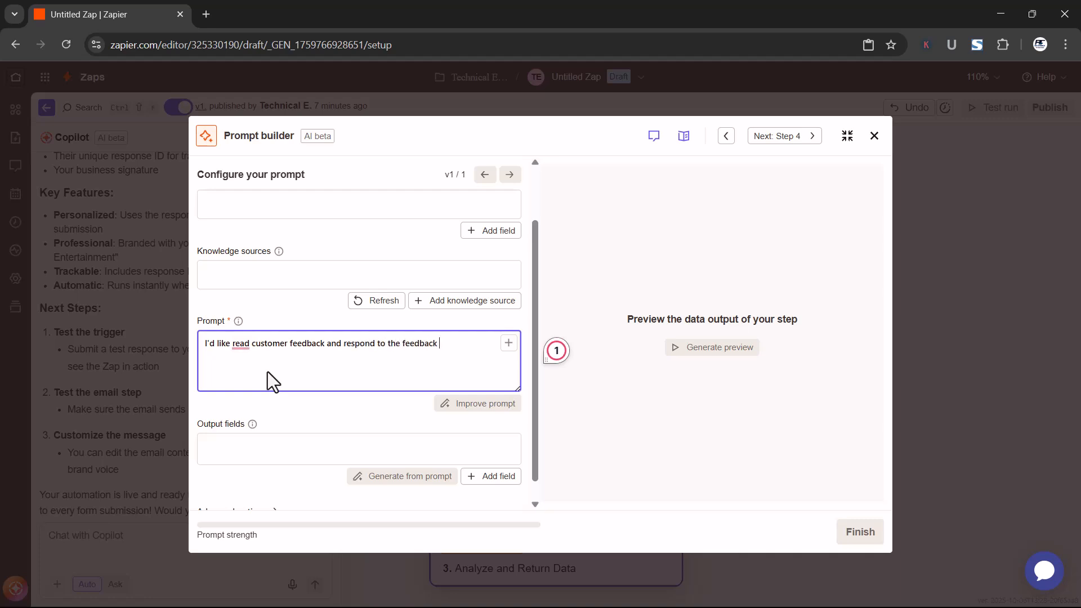
{"action": "type", "text": "via email. I'd like to address"}
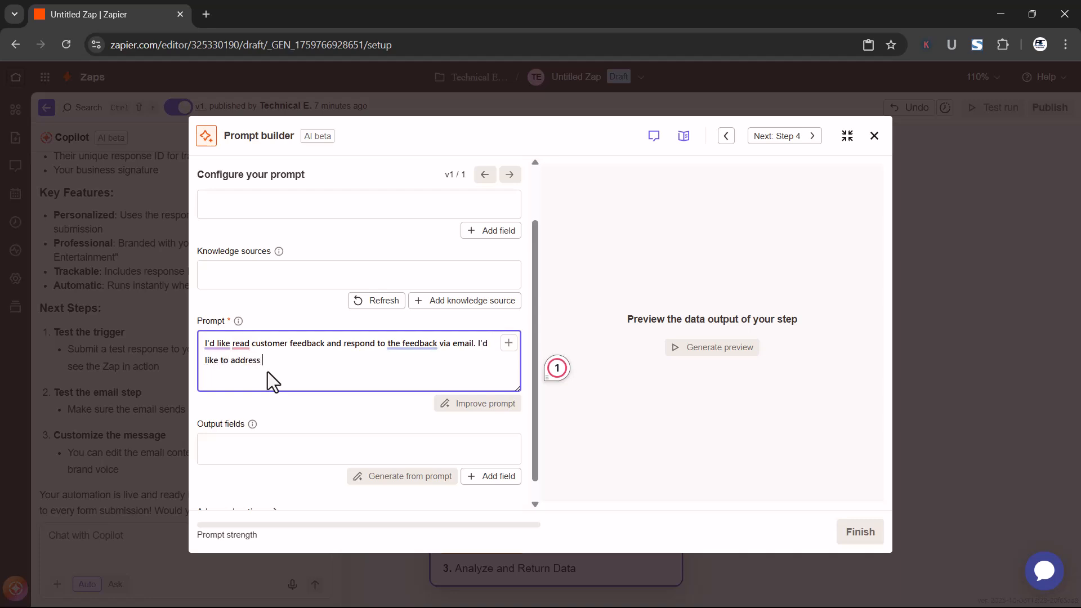
{"action": "type", "text": " the customer by their"}
{"action": "type", "text": " first name"}
{"action": "type", "text": " and"}
Complete the prompt with the sentence "I'd like to address the customer by their first name followed by my response."
{"action": "key", "text": "BackSpace"}
{"action": "key", "text": "BackSpace"}
{"action": "key", "text": "BackSpace"}
{"action": "key", "text": "BackSpace"}
{"action": "type", "text": "followed by my response."}
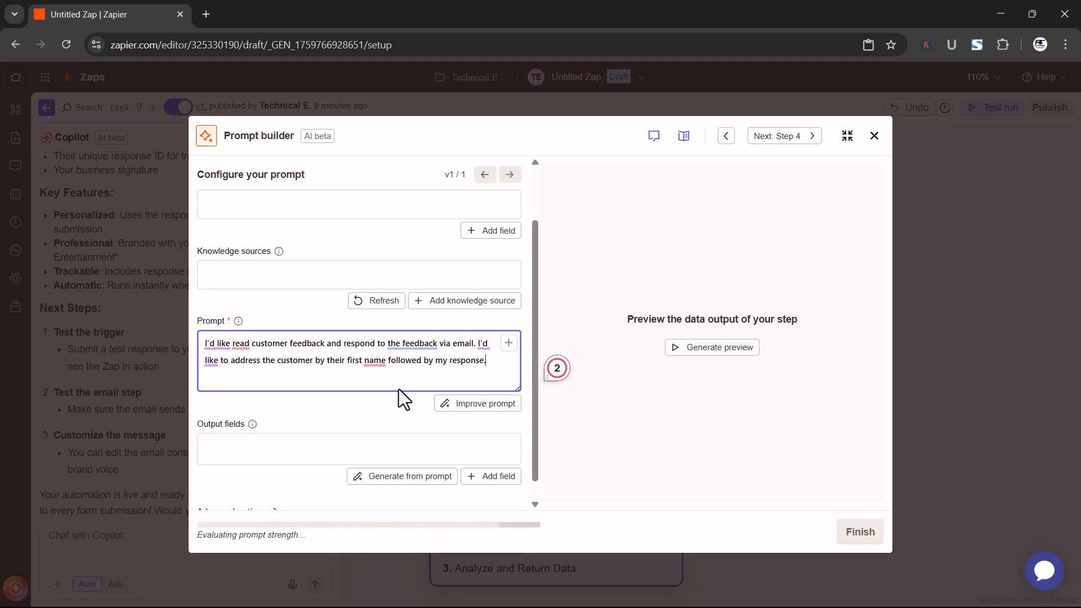
Have the written prompt improved automatically, and generate and read a preview of its output
{"action": "left_click", "coordinate": [470, 406]}
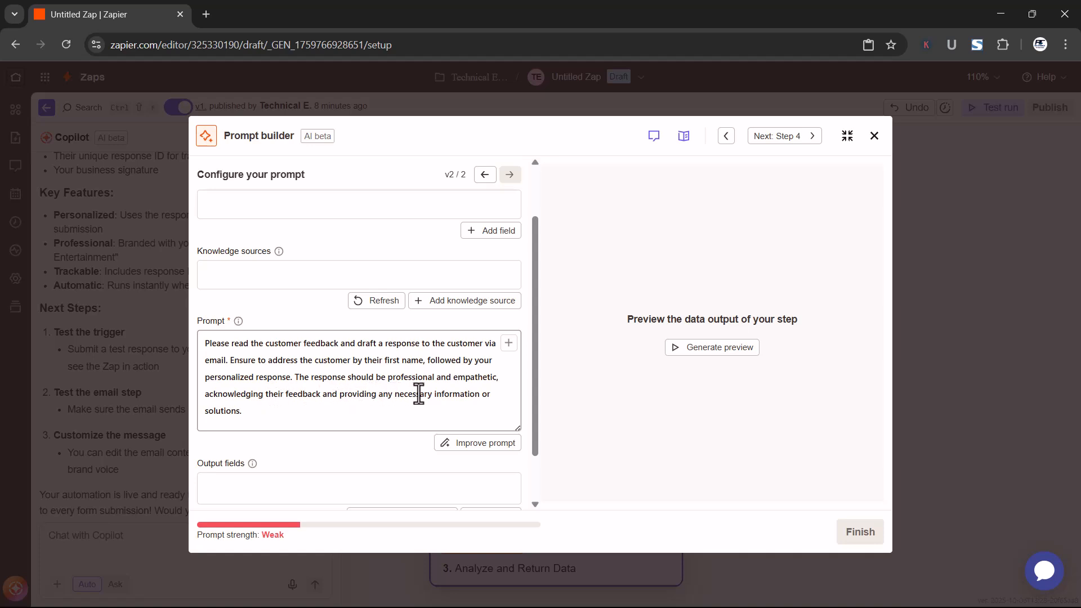
{"action": "scroll", "coordinate": [323, 448], "scroll_direction": "down", "scroll_amount": 1}
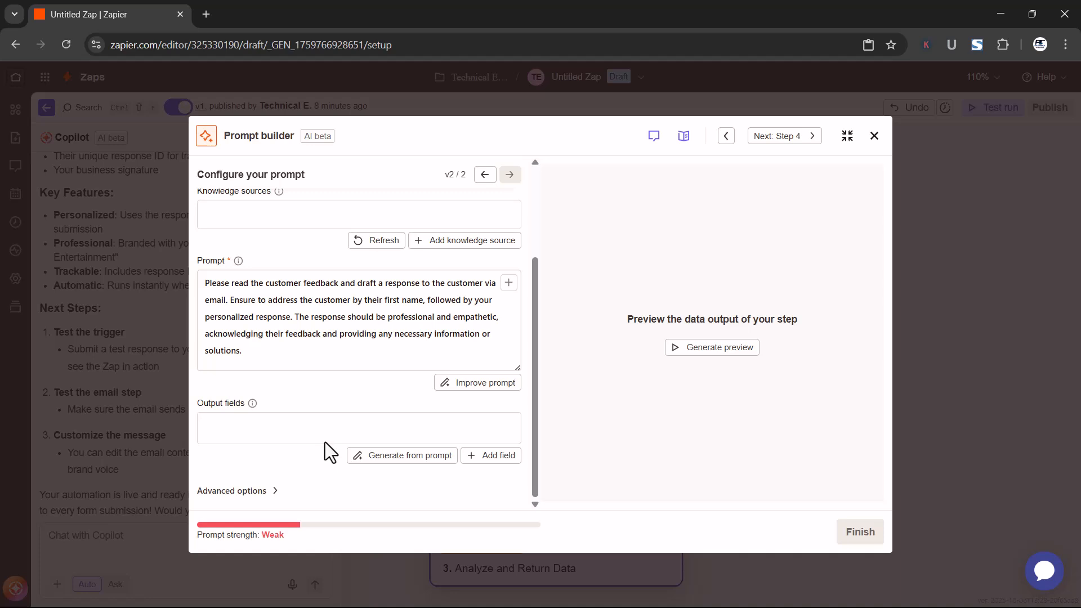
{"action": "left_click", "coordinate": [705, 350]}
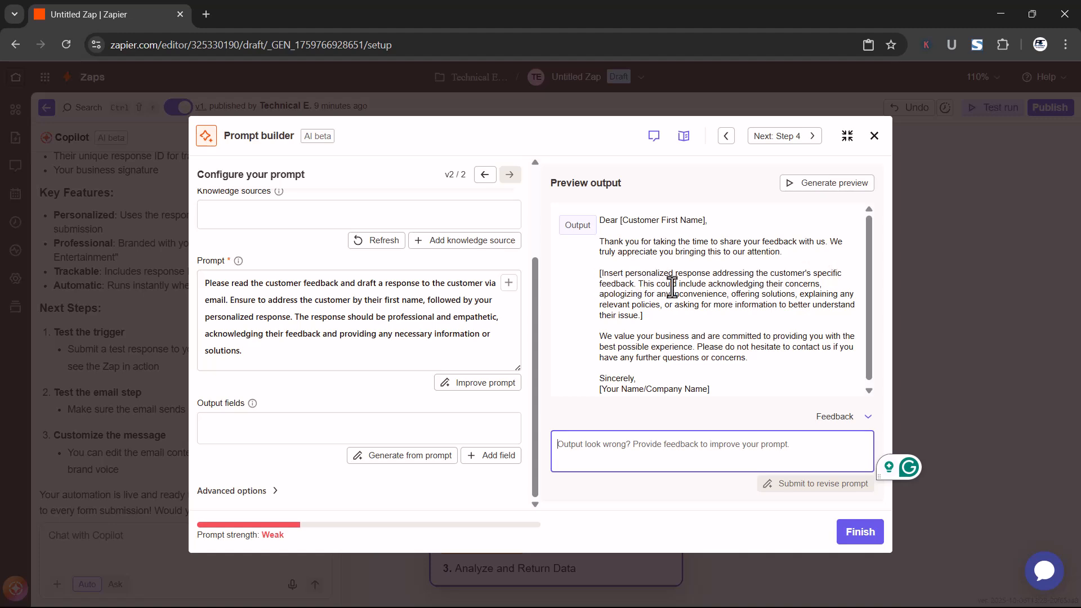
{"action": "left_click_drag", "start_coordinate": [644, 316], "coordinate": [600, 274]}
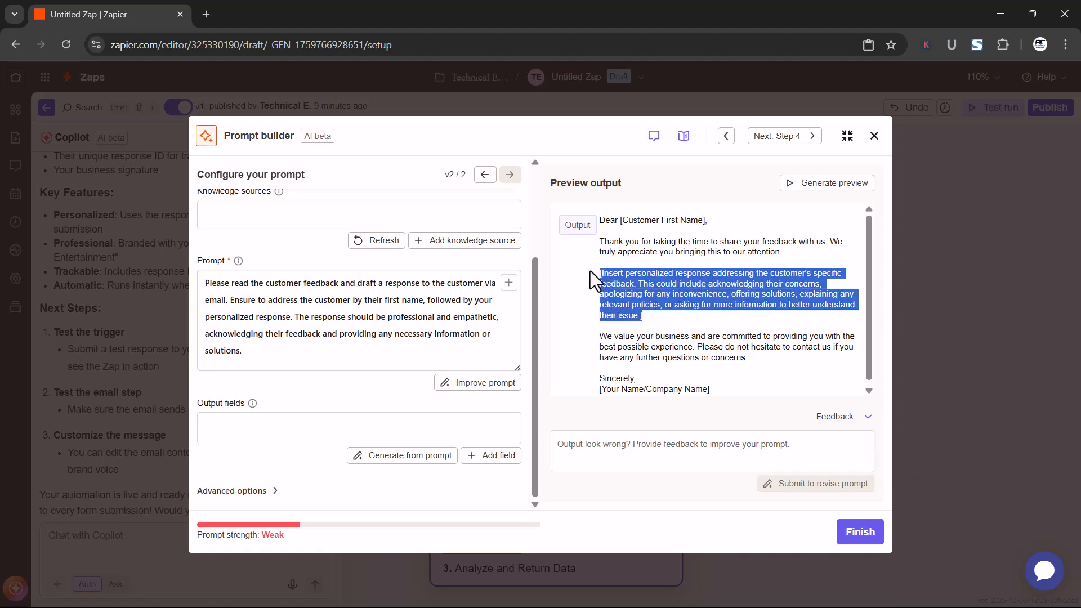
{"action": "left_click", "coordinate": [627, 303]}
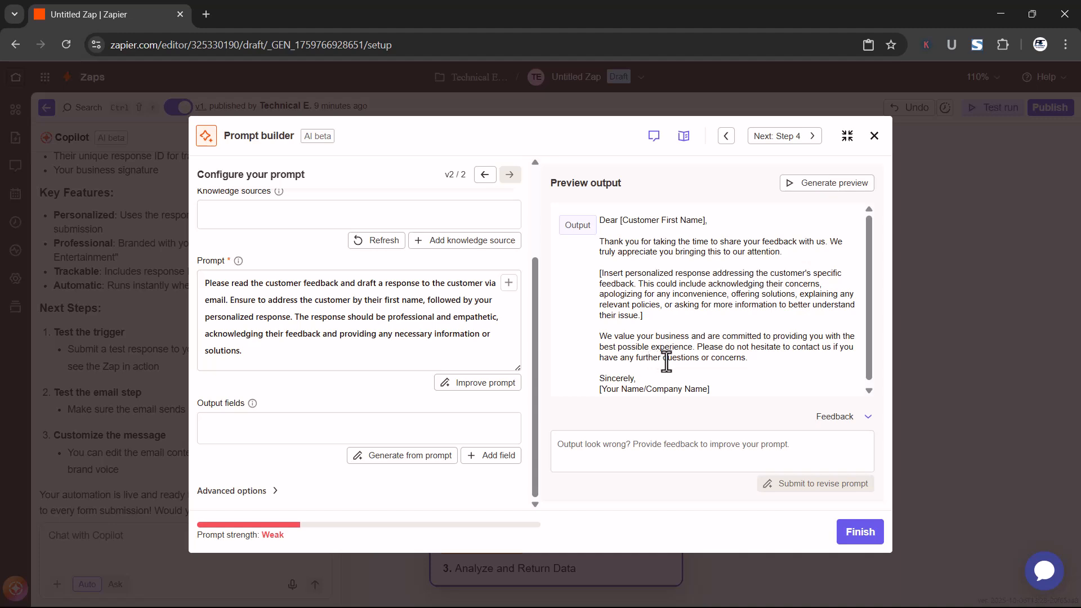
{"action": "scroll", "coordinate": [674, 358], "scroll_direction": "down", "scroll_amount": 1}
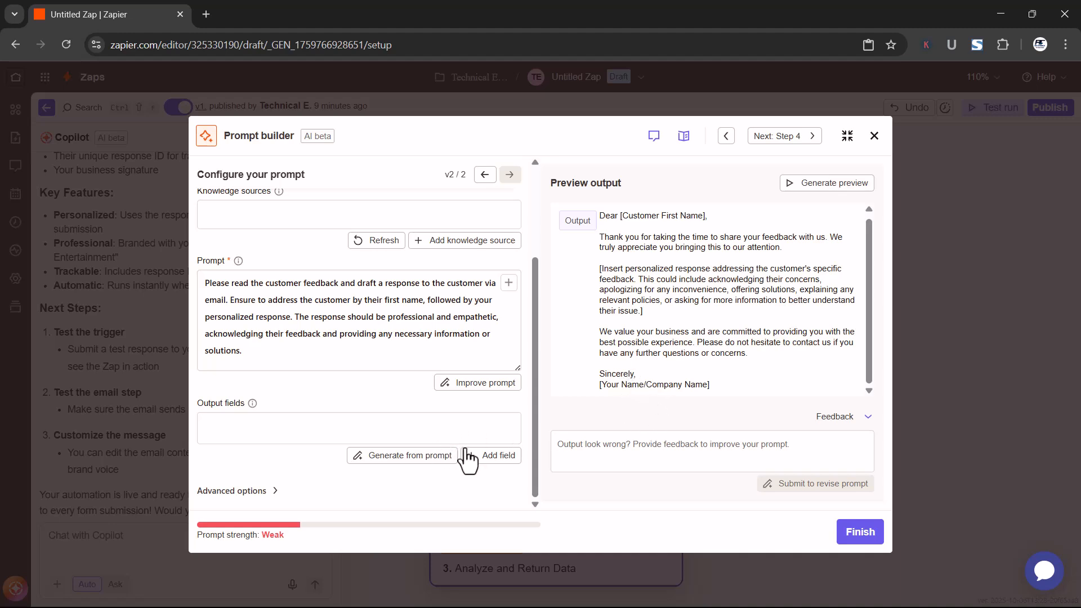
{"action": "left_click", "coordinate": [643, 448]}
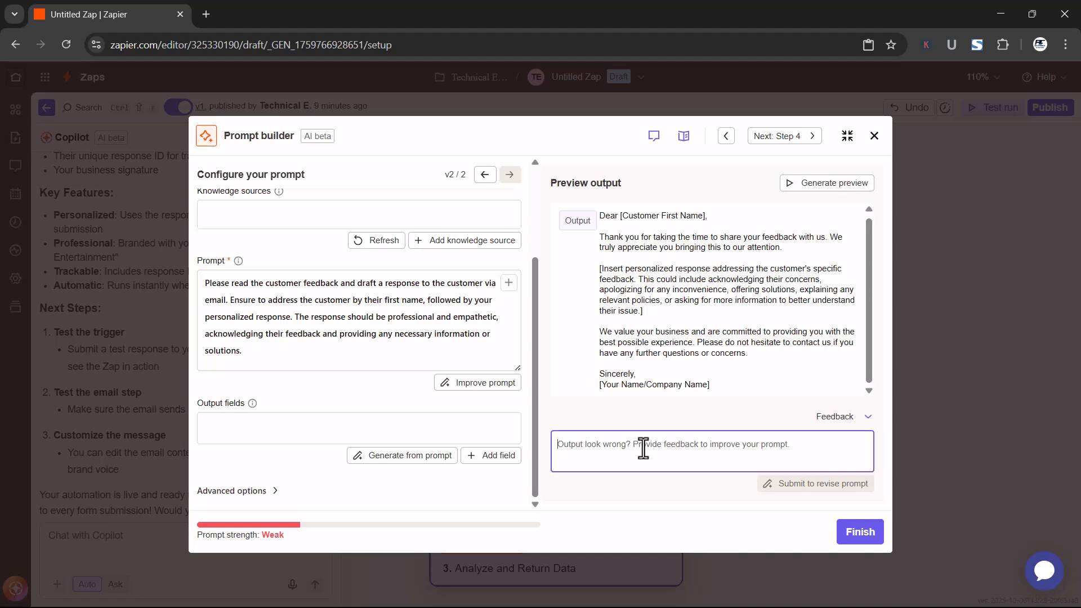
{"action": "left_click", "coordinate": [640, 373]}
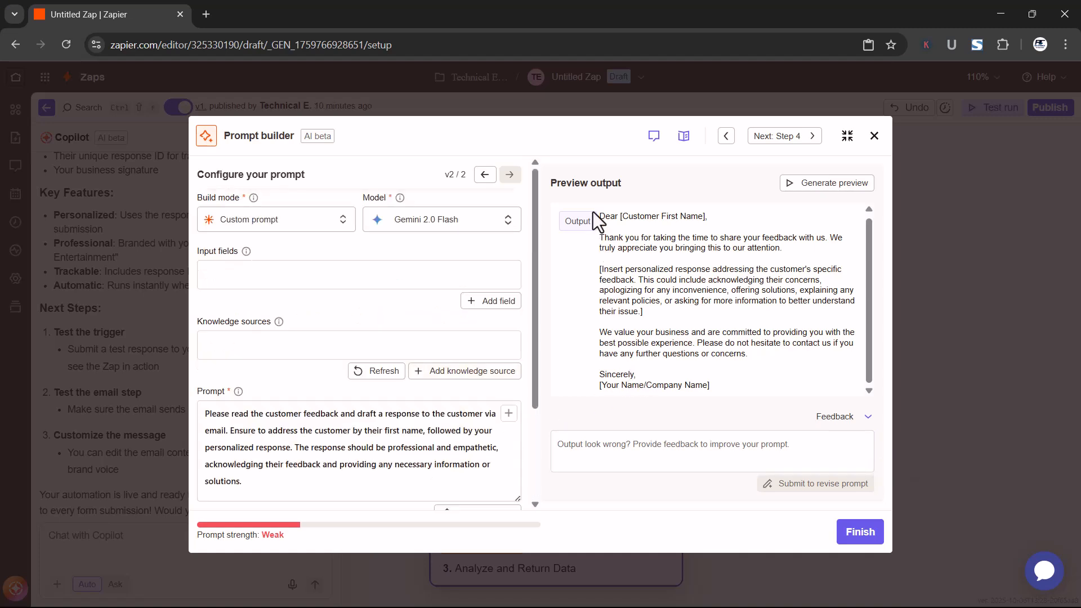
Switch the prompt's model to OpenAI's GPT-4.1 nano with the free Zapier-provided credentials
{"action": "left_click", "coordinate": [496, 233]}
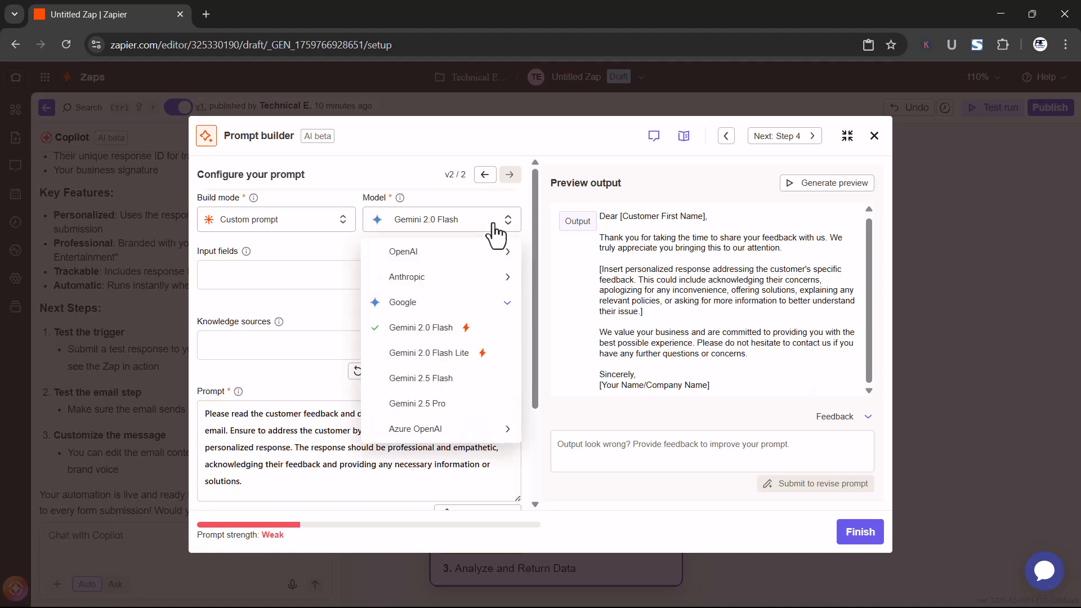
{"action": "left_click", "coordinate": [475, 254]}
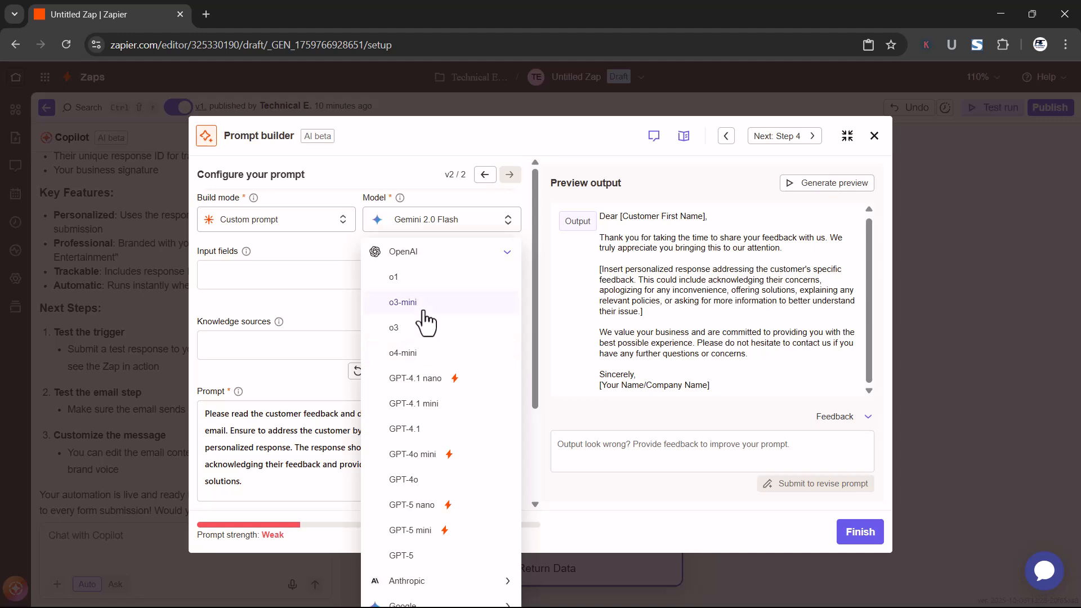
{"action": "left_click", "coordinate": [438, 381]}
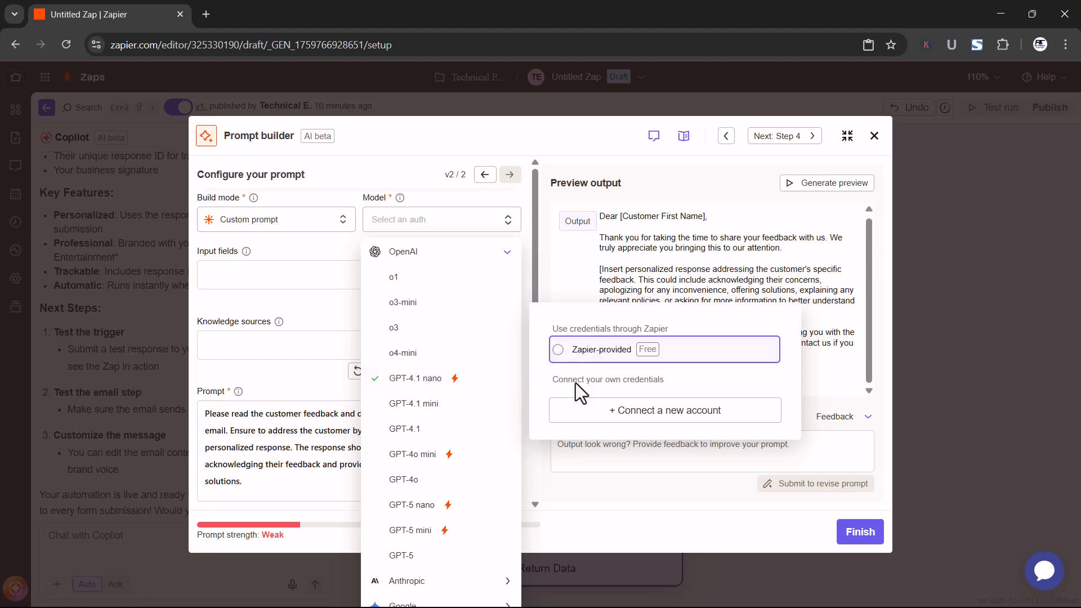
{"action": "left_click", "coordinate": [577, 356]}
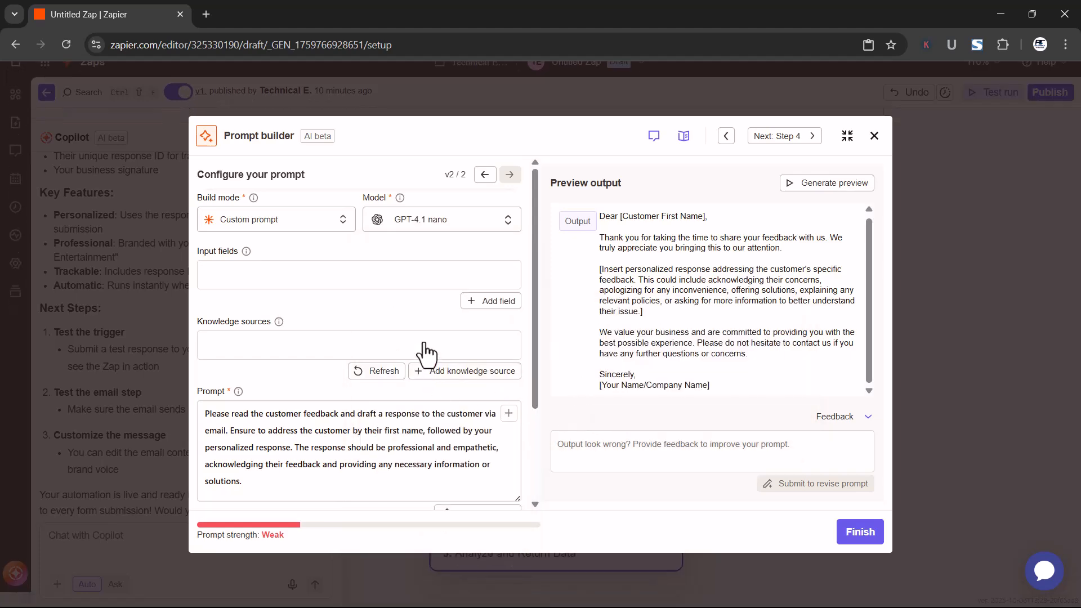
Review the prompt settings and regenerate the output preview
{"action": "scroll", "coordinate": [426, 353], "scroll_direction": "down", "scroll_amount": 2}
{"action": "scroll", "coordinate": [437, 394], "scroll_direction": "up", "scroll_amount": 2}
{"action": "scroll", "coordinate": [429, 355], "scroll_direction": "down", "scroll_amount": 2}
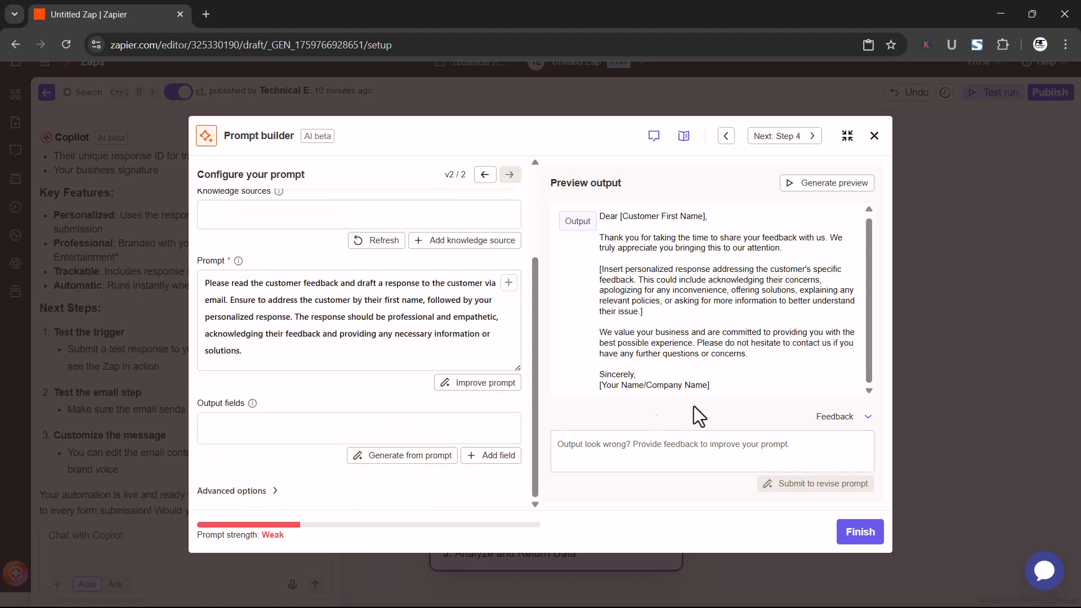
{"action": "left_click", "coordinate": [799, 183]}
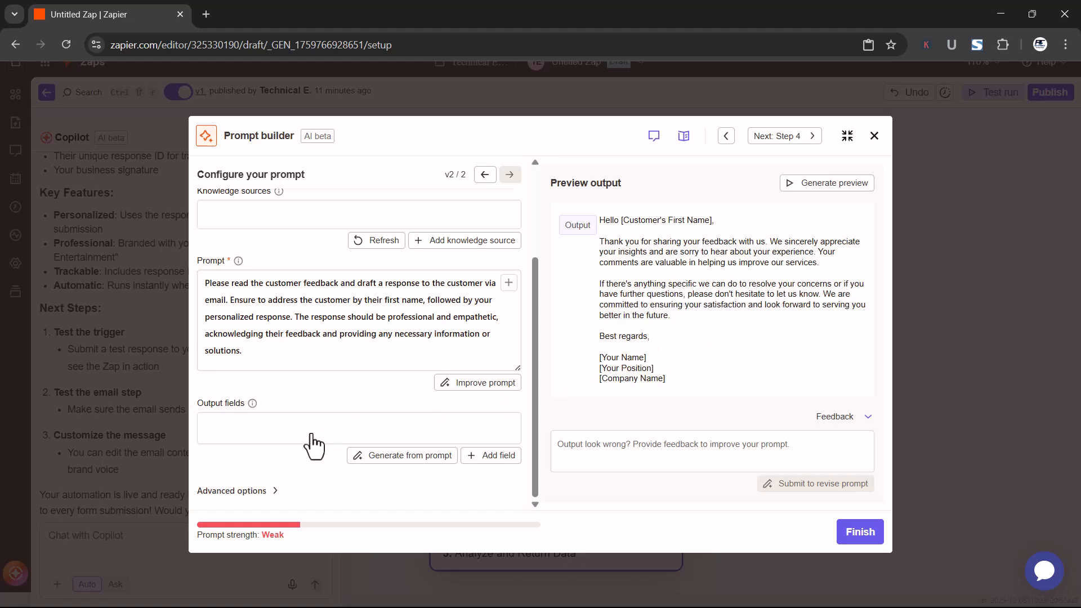
Set the prompt's model to OpenAI's GPT-4o mini with the free Zapier-provided credentials
{"action": "scroll", "coordinate": [307, 453], "scroll_direction": "up", "scroll_amount": 1}
{"action": "scroll", "coordinate": [305, 458], "scroll_direction": "up", "scroll_amount": 1}
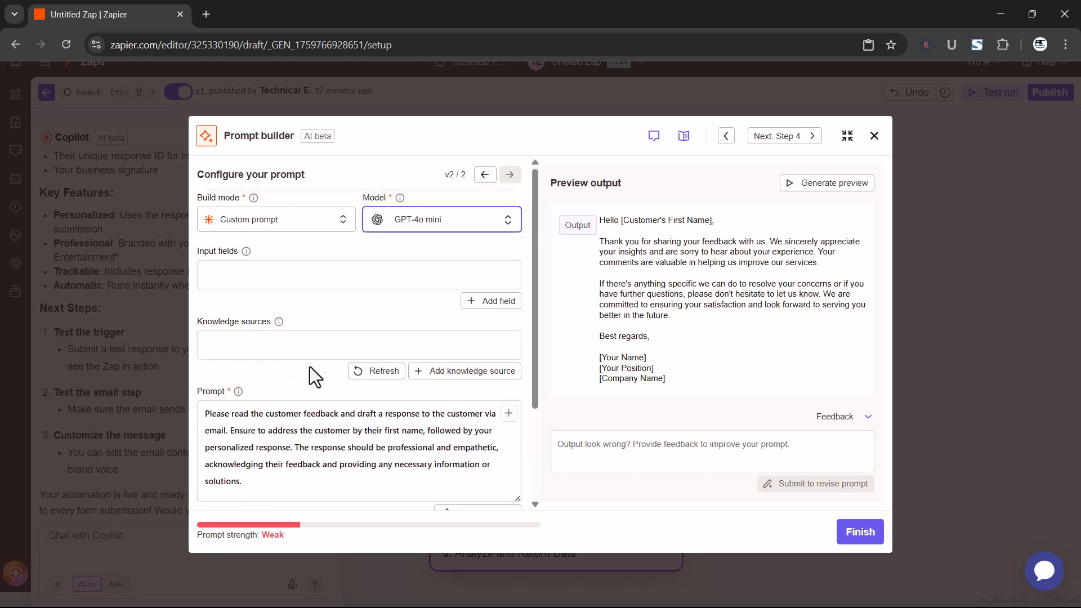
{"action": "left_click", "coordinate": [505, 221]}
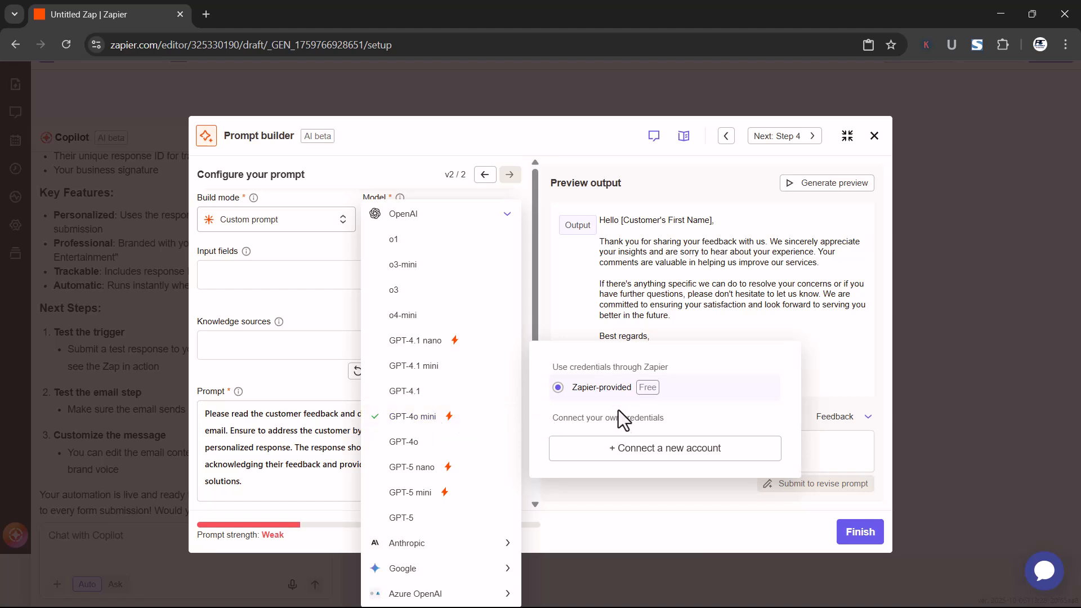
{"action": "left_click", "coordinate": [582, 470]}
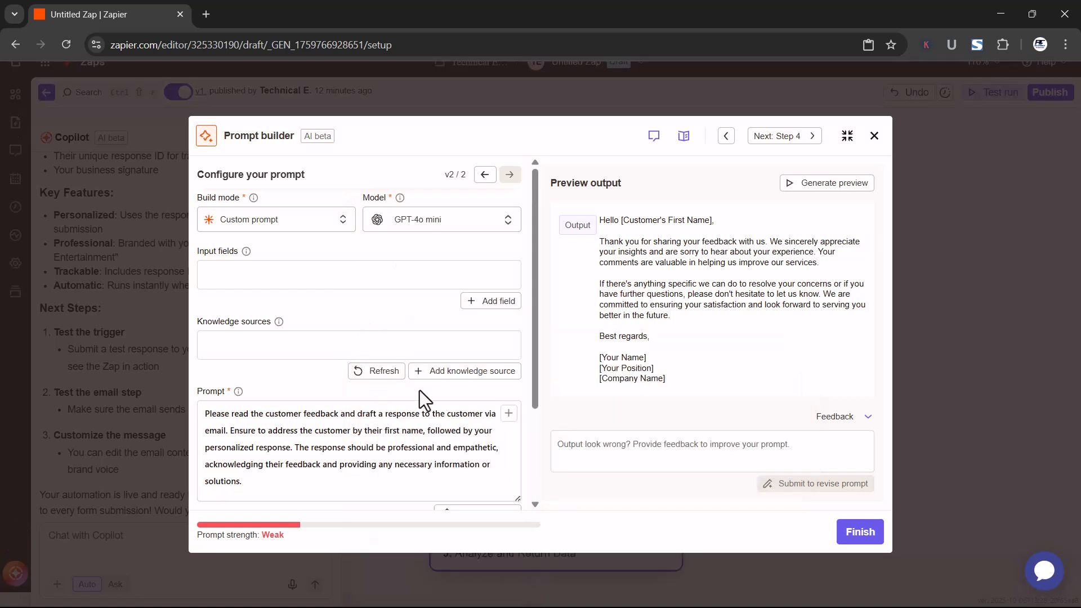
{"action": "scroll", "coordinate": [422, 396], "scroll_direction": "down", "scroll_amount": 2}
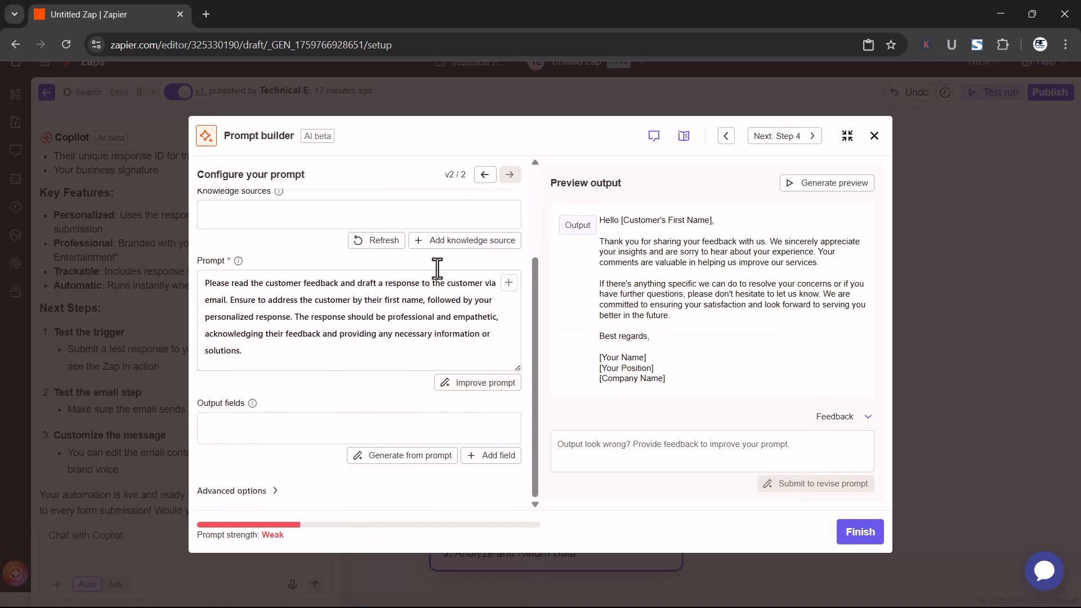
Generate a new output preview with the current model and read the drafted email through to its closing
{"action": "left_click", "coordinate": [819, 186]}
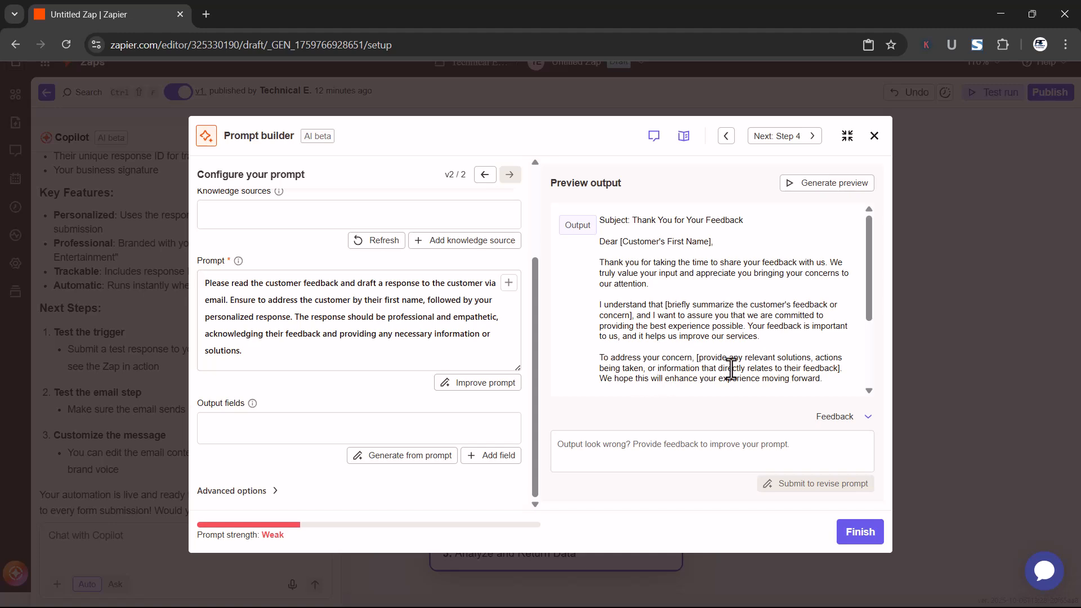
{"action": "scroll", "coordinate": [657, 394], "scroll_direction": "down", "scroll_amount": 1}
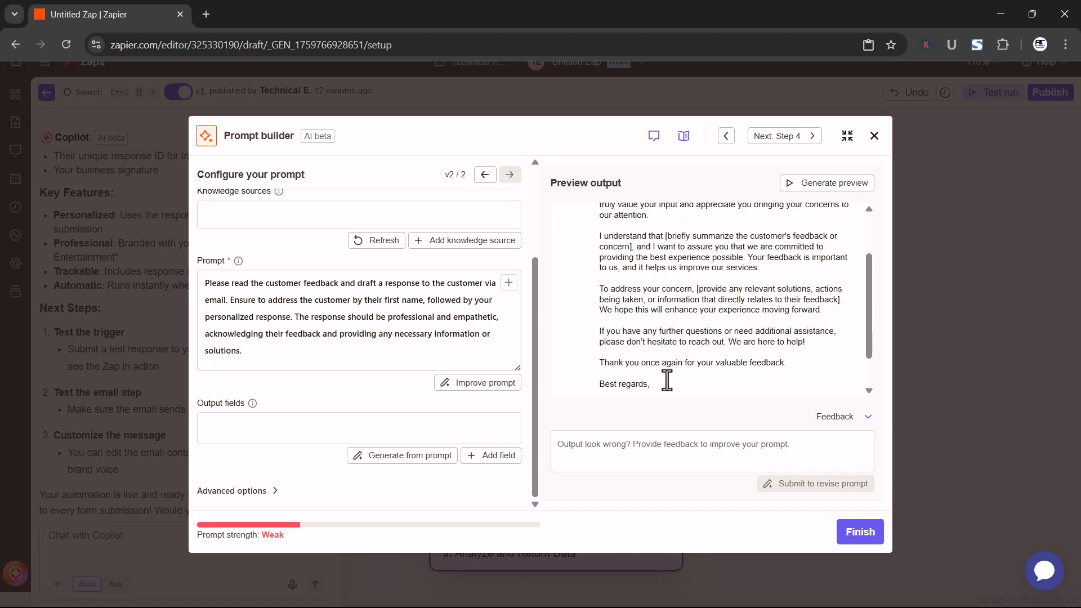
{"action": "scroll", "coordinate": [720, 346], "scroll_direction": "down", "scroll_amount": 1}
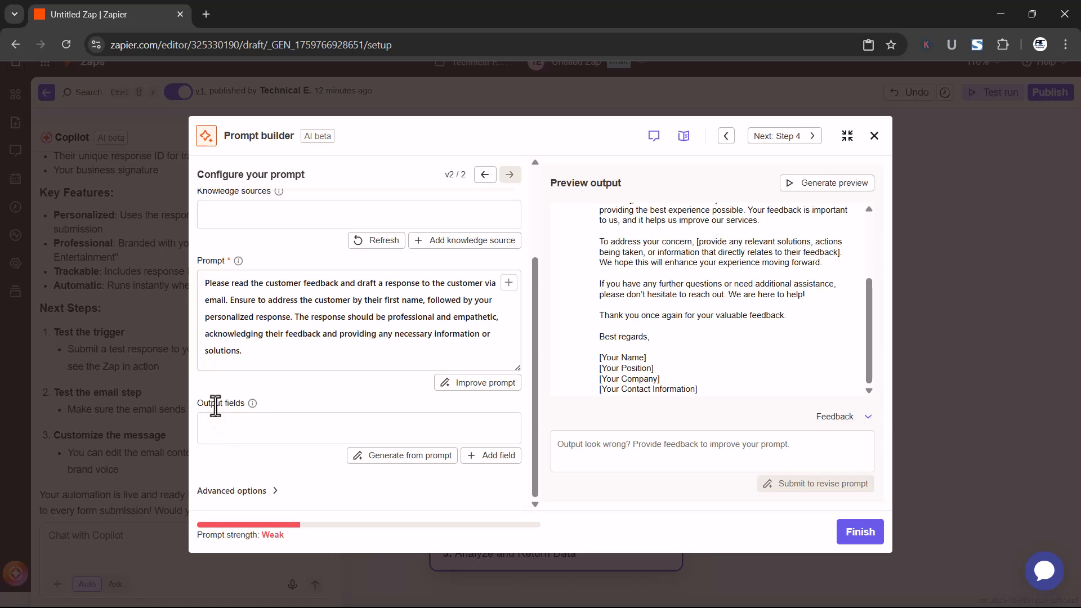
Generate output fields from the prompt, and replace the Customer First Name field's description with the Output value of the Formatter step
{"action": "left_click", "coordinate": [415, 459]}
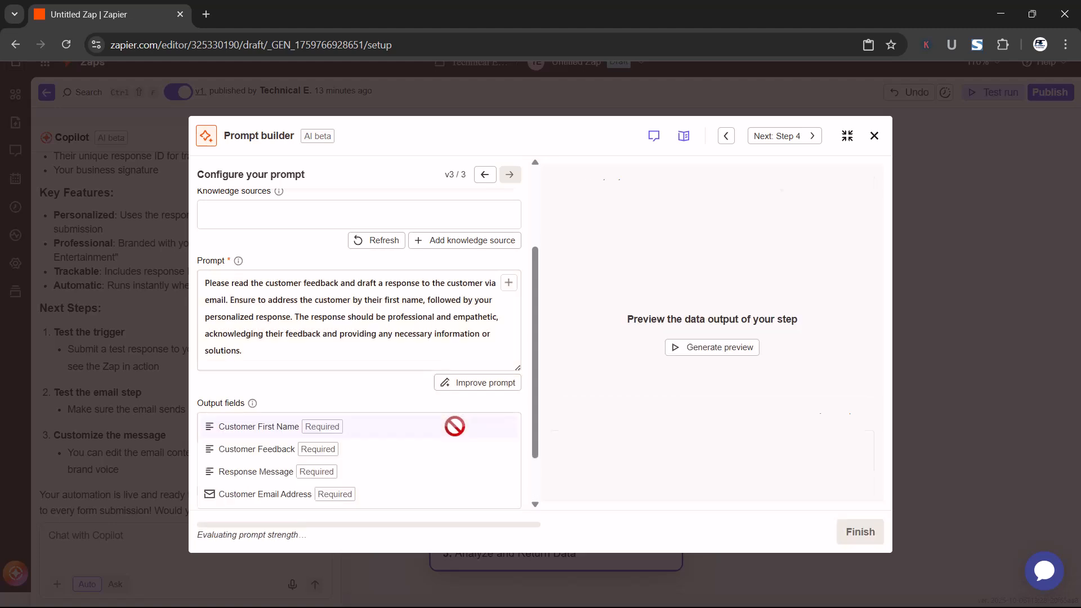
{"action": "scroll", "coordinate": [349, 421], "scroll_direction": "down", "scroll_amount": 1}
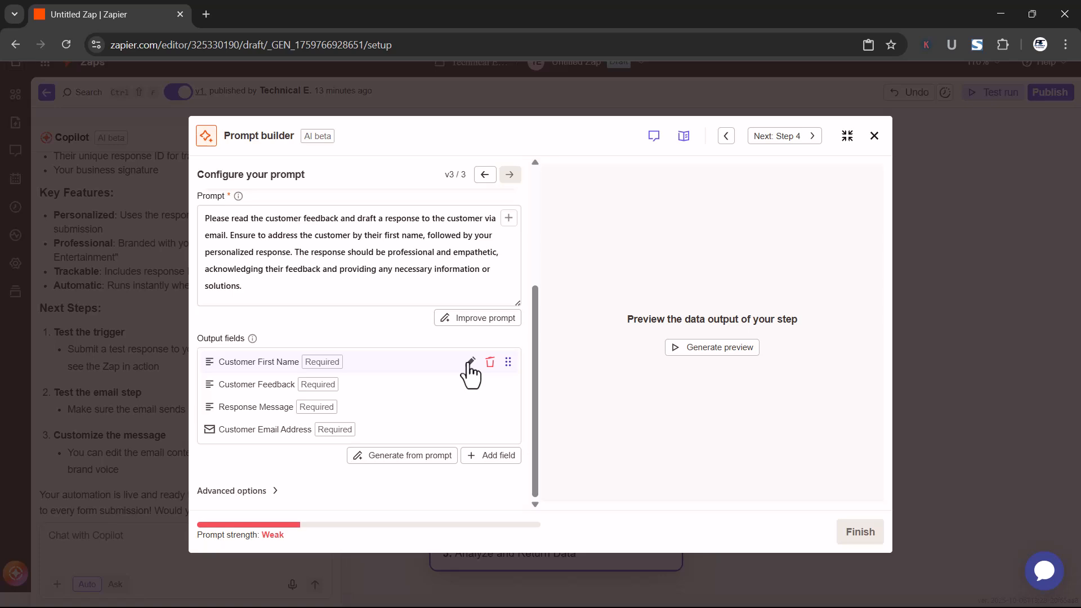
{"action": "left_click", "coordinate": [470, 363]}
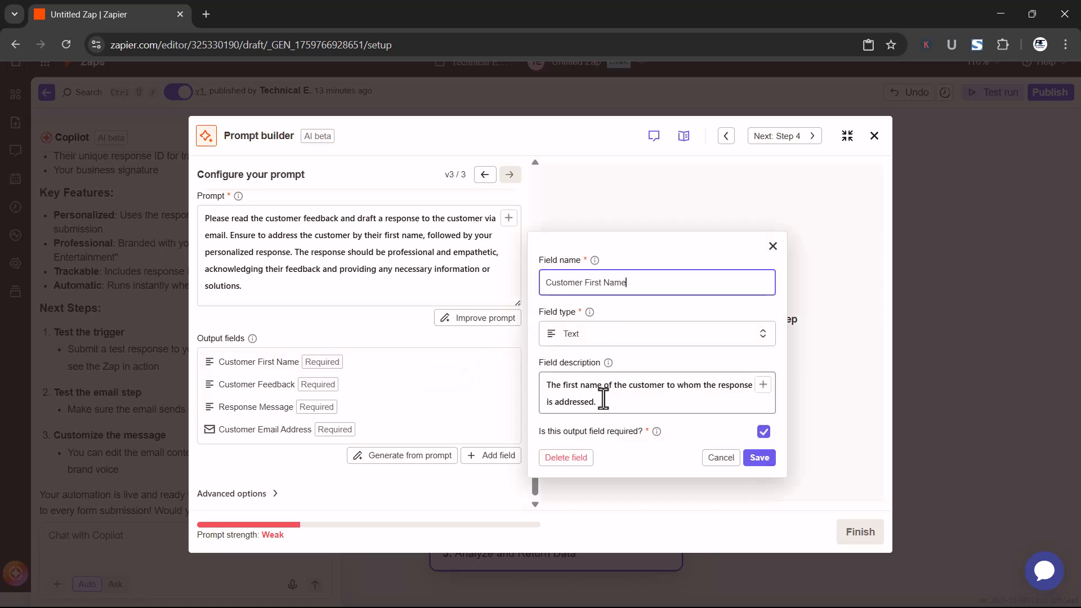
{"action": "left_click_drag", "start_coordinate": [606, 405], "coordinate": [501, 376]}
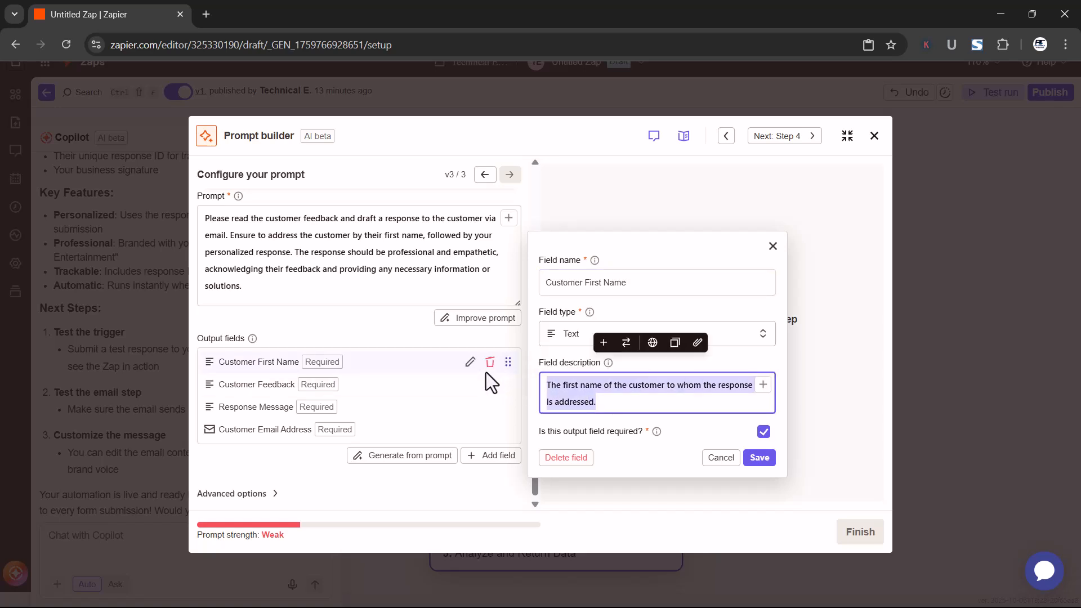
{"action": "key", "text": "BackSpace"}
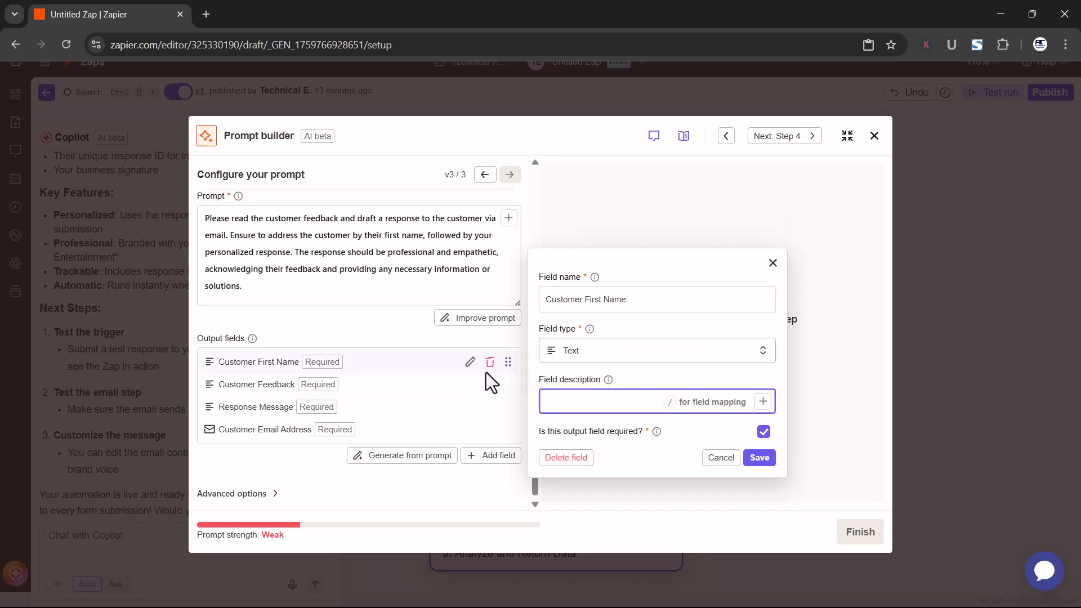
{"action": "type", "text": "/"}
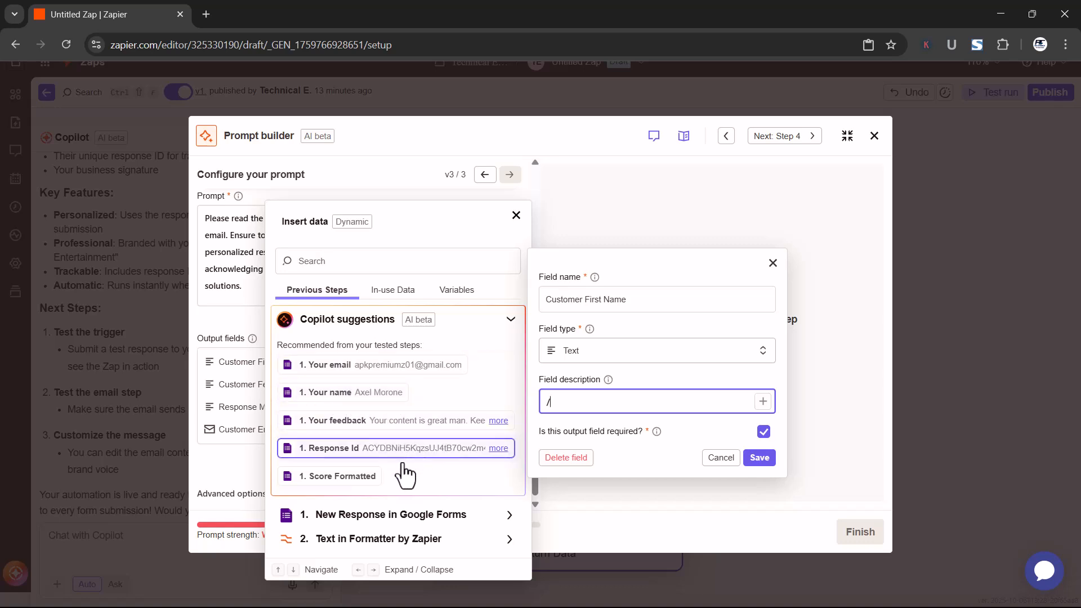
{"action": "left_click", "coordinate": [347, 540]}
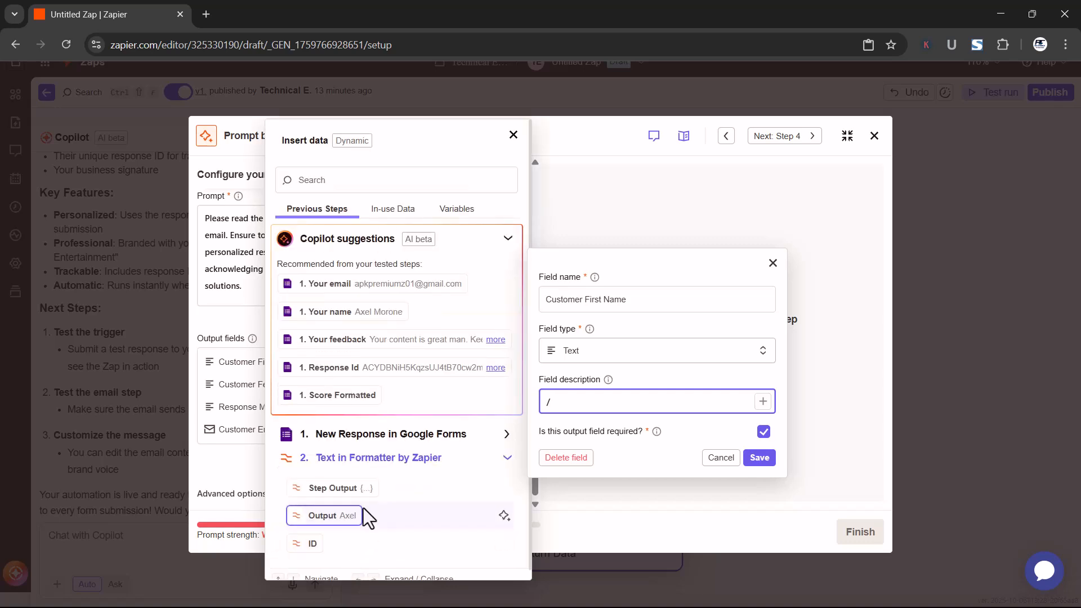
{"action": "left_click", "coordinate": [327, 519]}
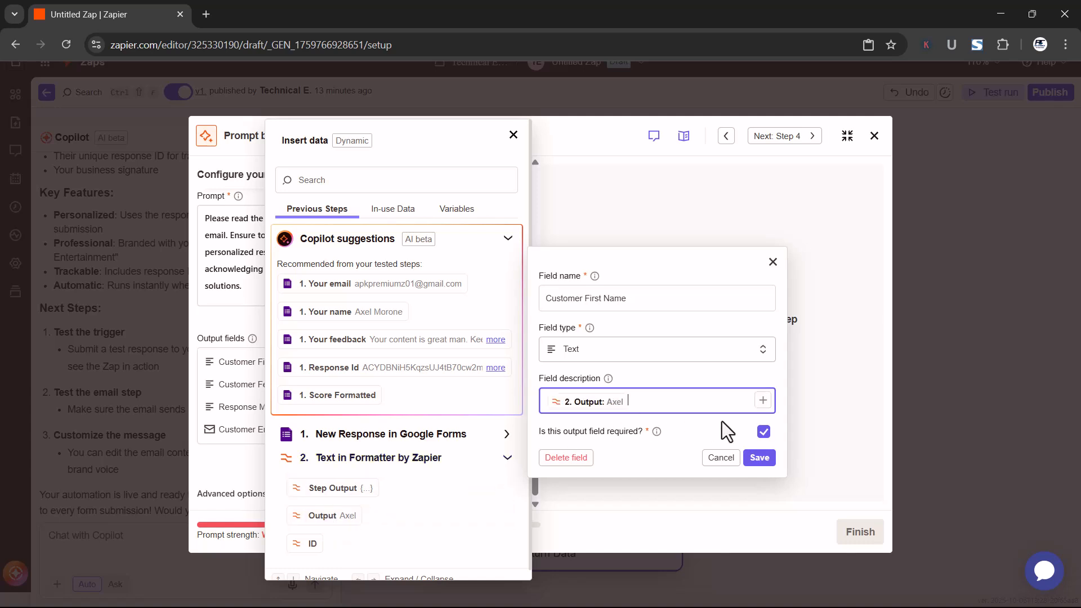
{"action": "left_click", "coordinate": [759, 458]}
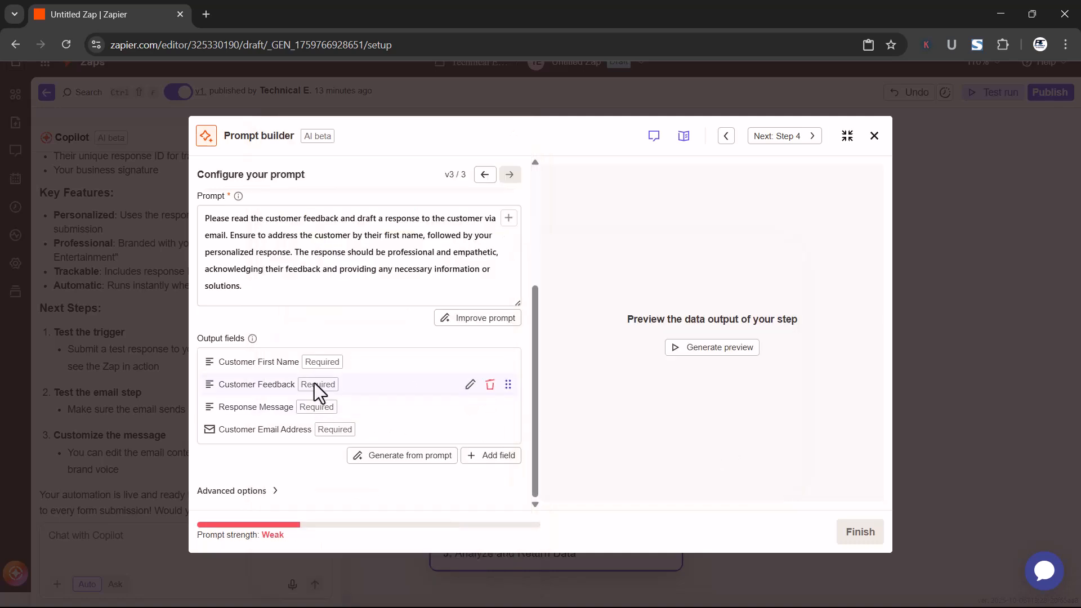
Replace the Customer Feedback field's description with the form's "Your feedback" answer, and review the Response Message field's settings
{"action": "left_click", "coordinate": [470, 384]}
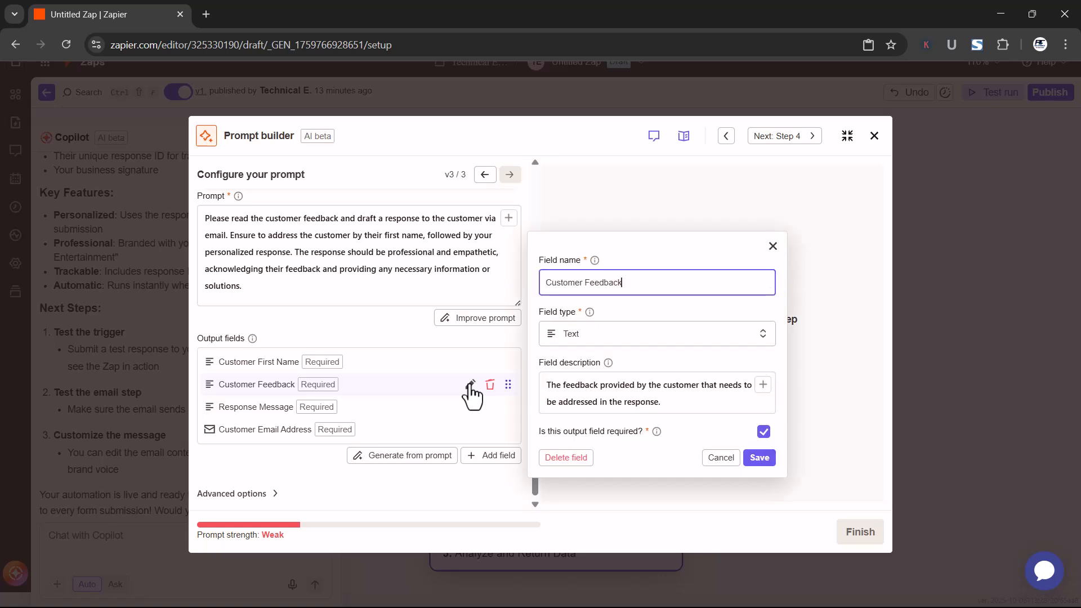
{"action": "triple_click", "coordinate": [668, 404]}
{"action": "key", "text": "BackSpace"}
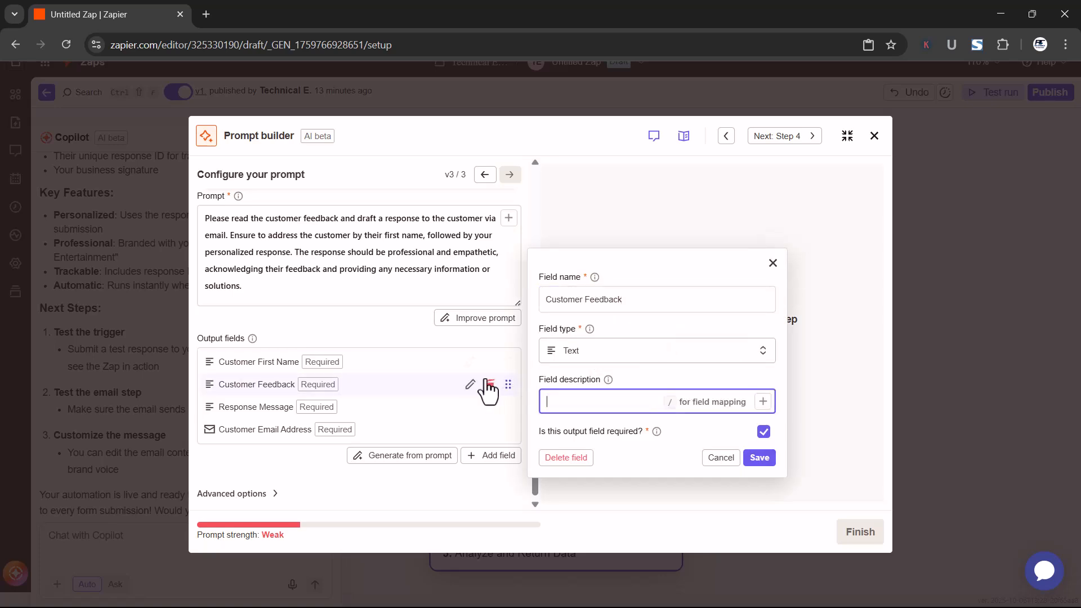
{"action": "type", "text": "/"}
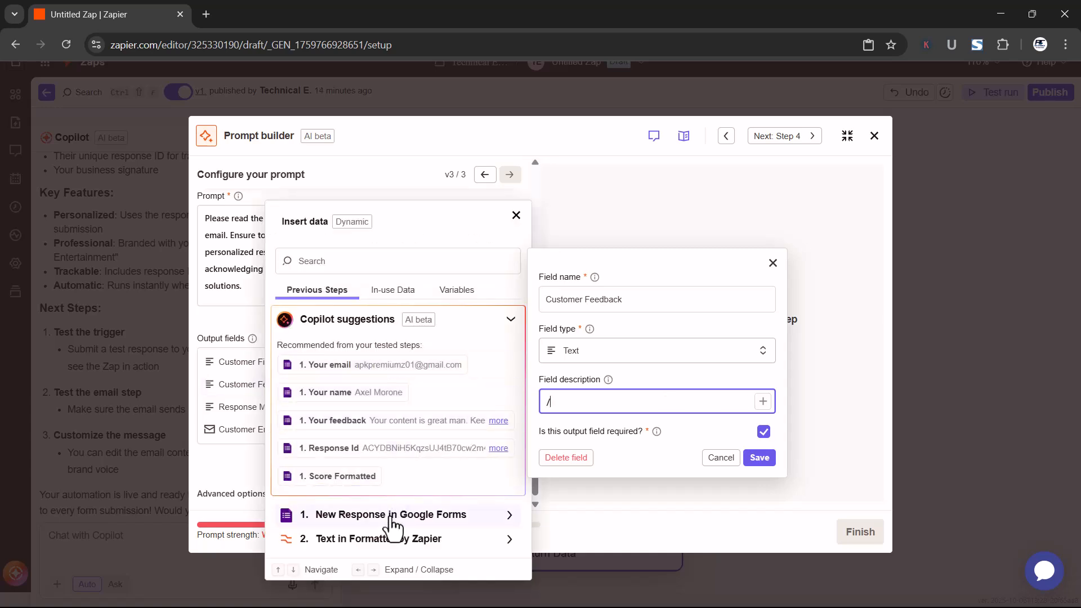
{"action": "left_click", "coordinate": [332, 421]}
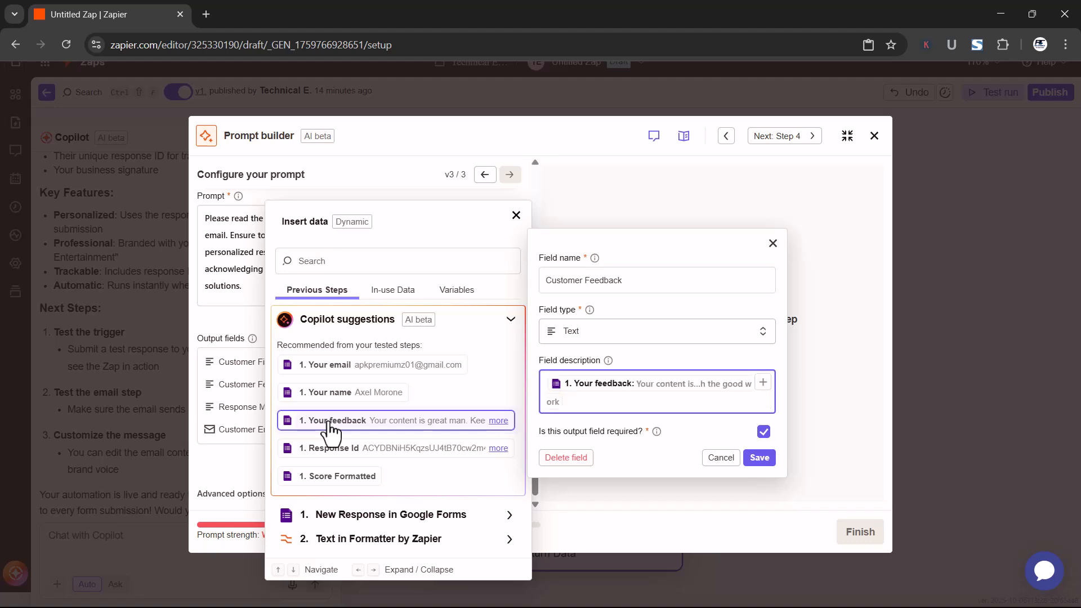
{"action": "left_click", "coordinate": [761, 461]}
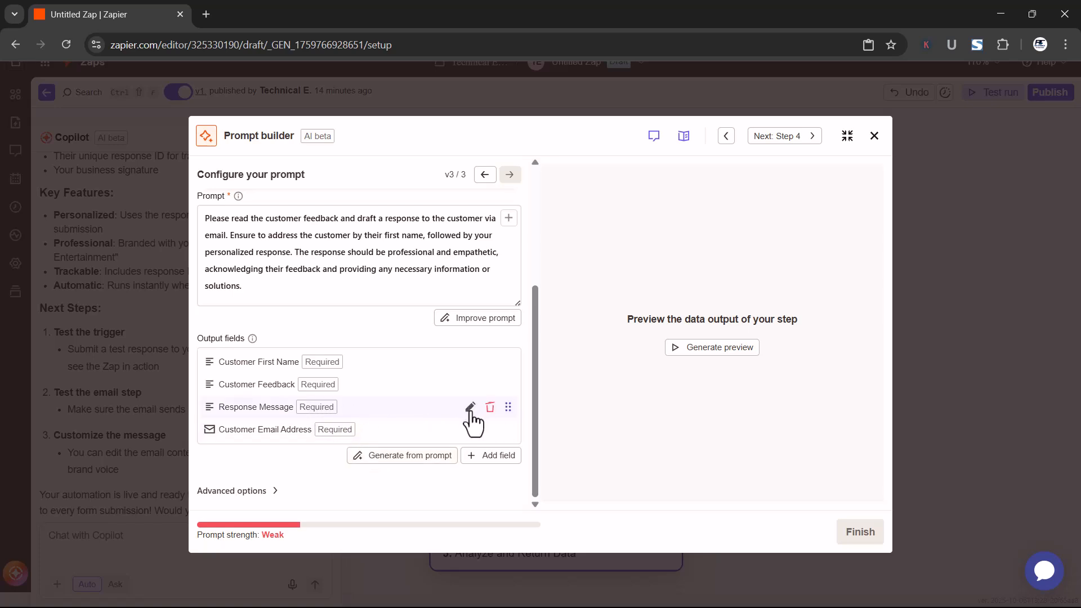
{"action": "left_click", "coordinate": [470, 407]}
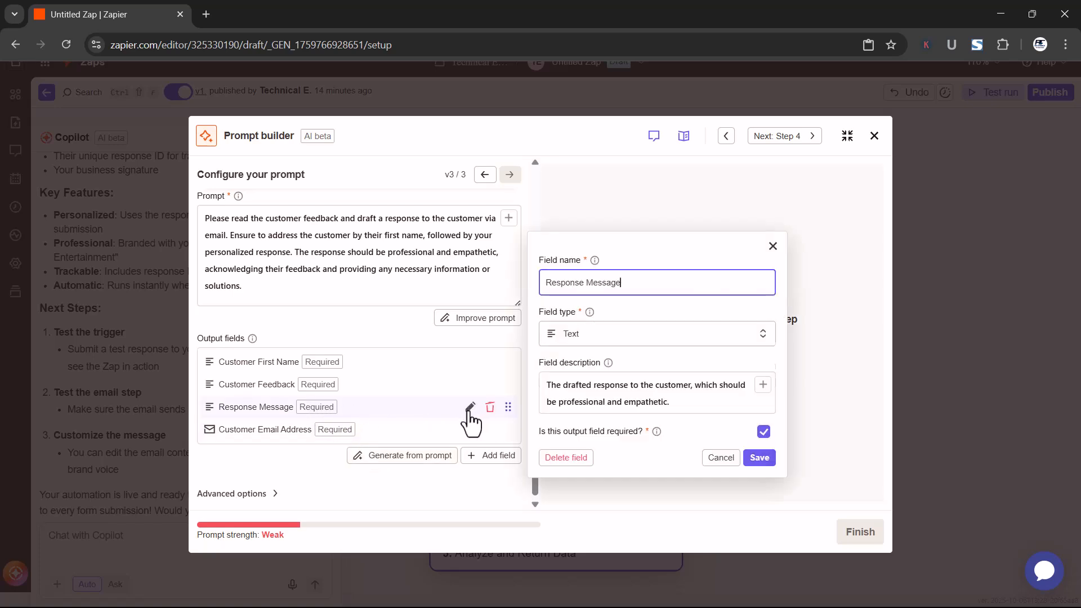
{"action": "left_click", "coordinate": [723, 459]}
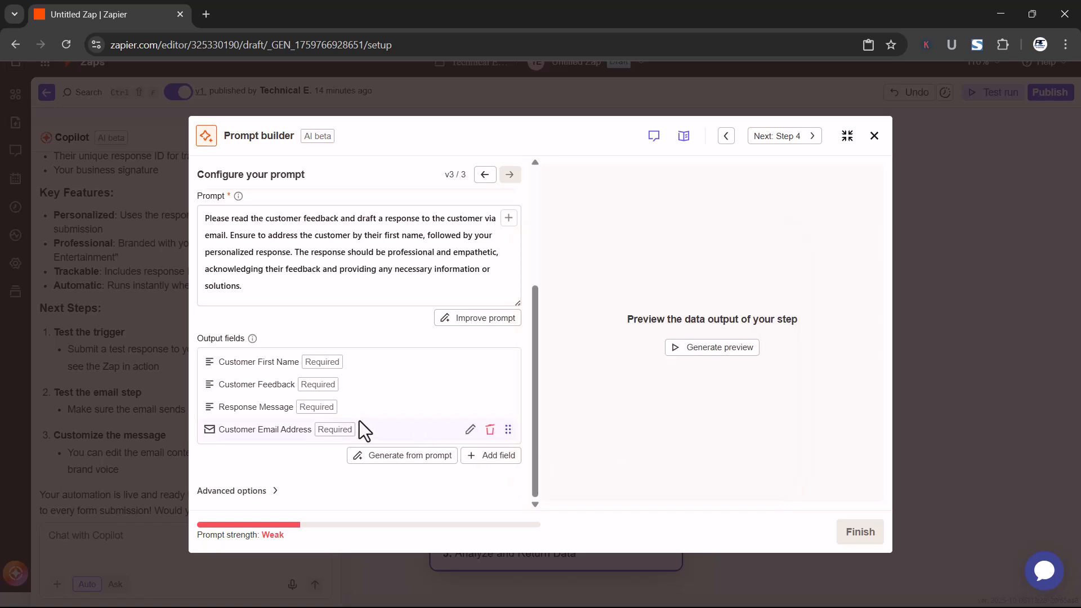
Replace the Customer Email Address field's description with the form's "Your email" answer, and generate an output preview
{"action": "left_click", "coordinate": [470, 430]}
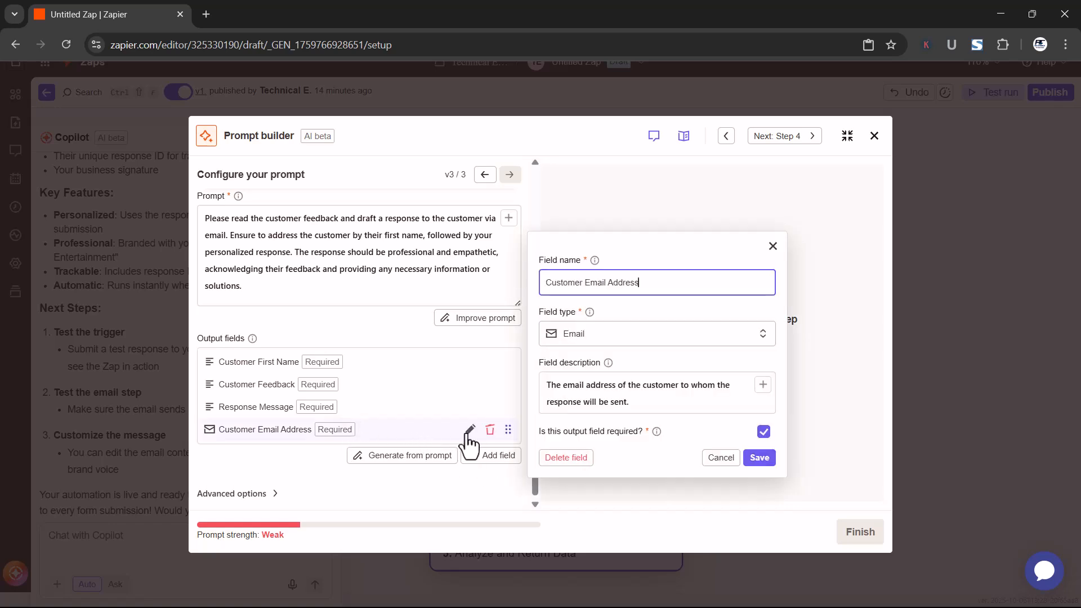
{"action": "triple_click", "coordinate": [643, 406]}
{"action": "type", "text": "/"}
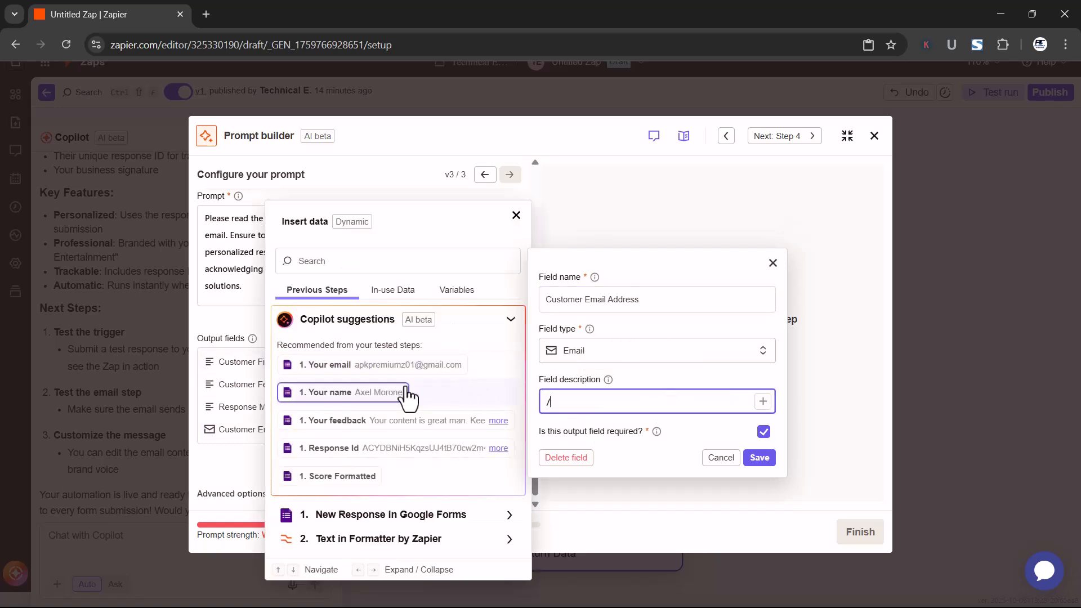
{"action": "left_click", "coordinate": [355, 370]}
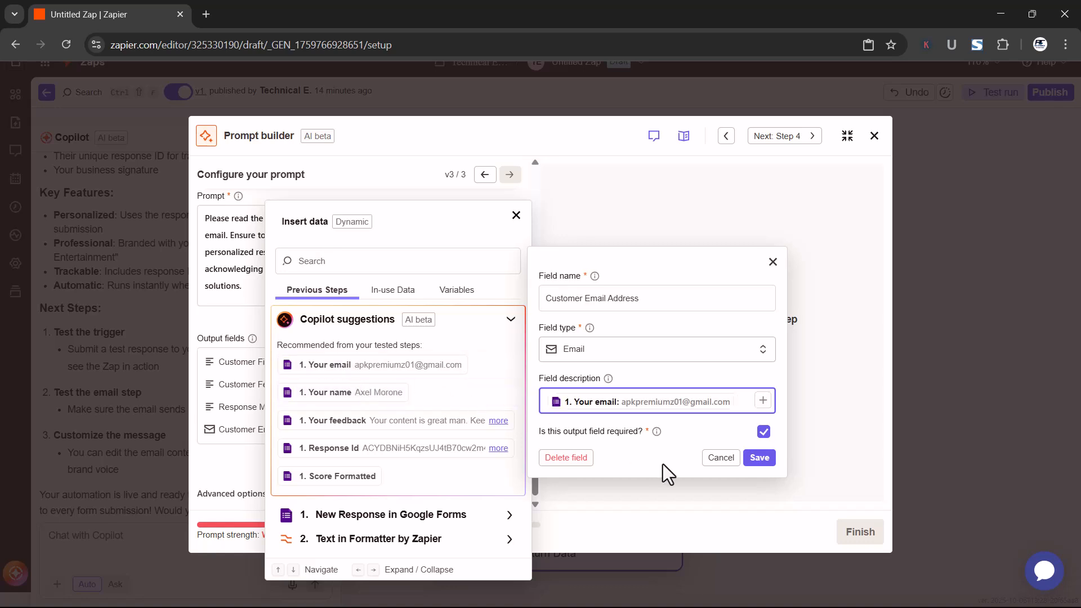
{"action": "left_click", "coordinate": [758, 457]}
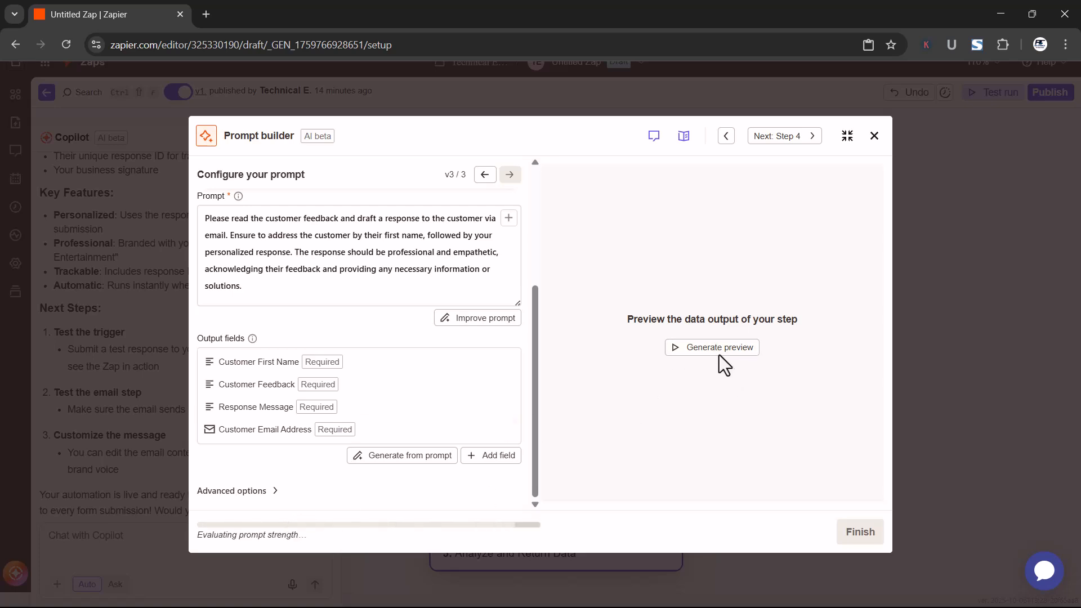
{"action": "left_click", "coordinate": [705, 349]}
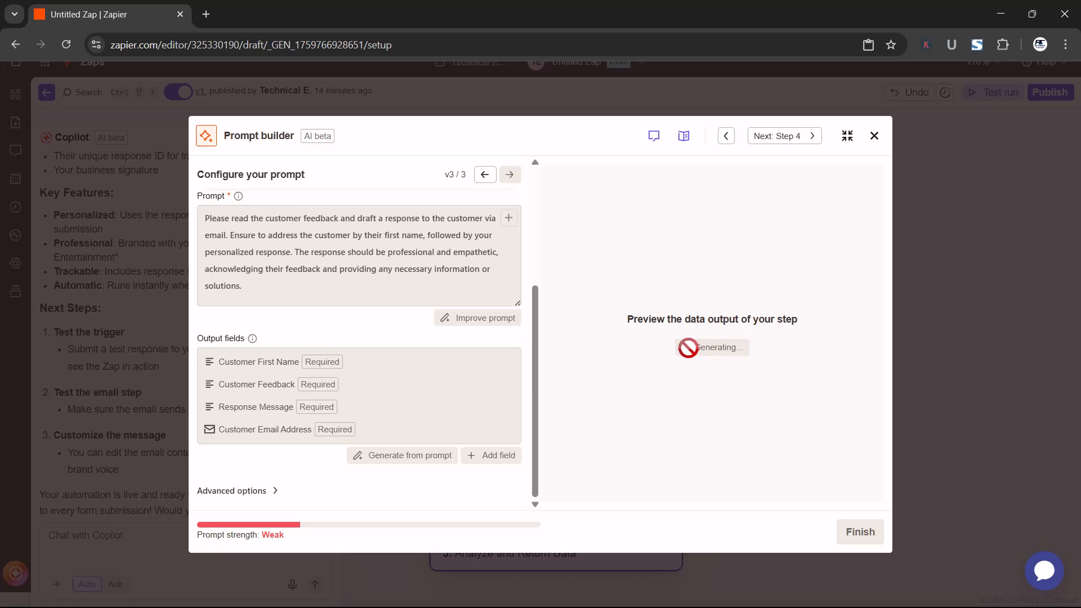
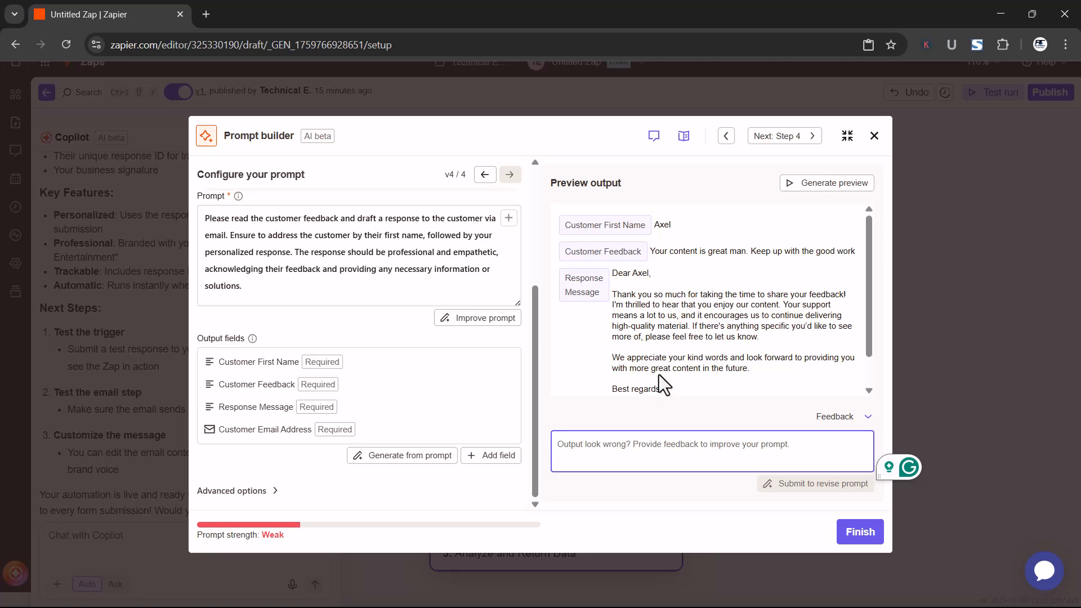
Read the previewed output fields through to the email address, and finish the prompt builder
{"action": "scroll", "coordinate": [660, 376], "scroll_direction": "down", "scroll_amount": 1}
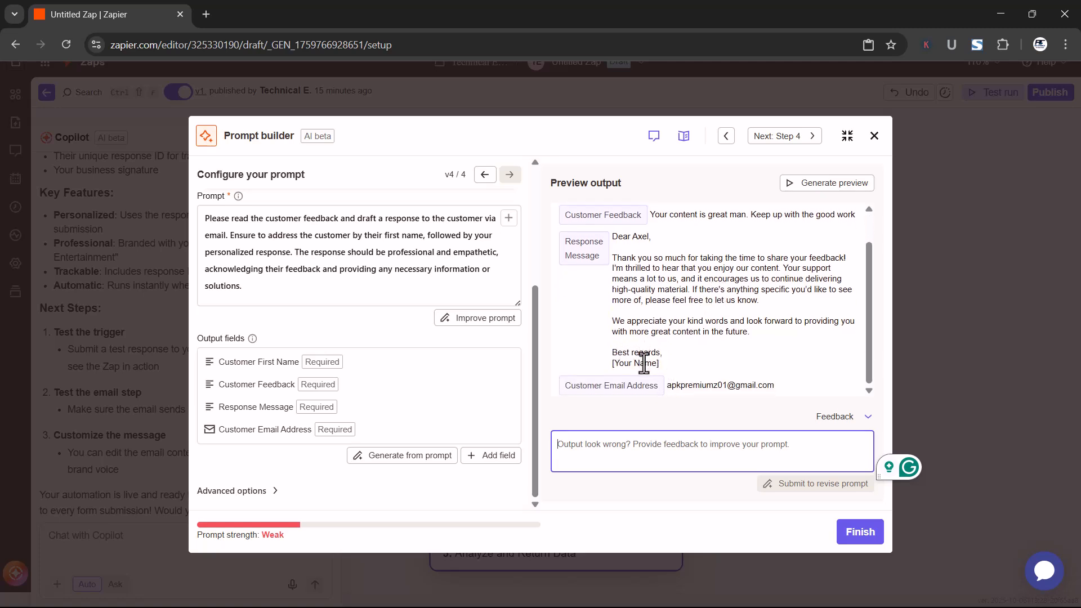
{"action": "left_click", "coordinate": [602, 381]}
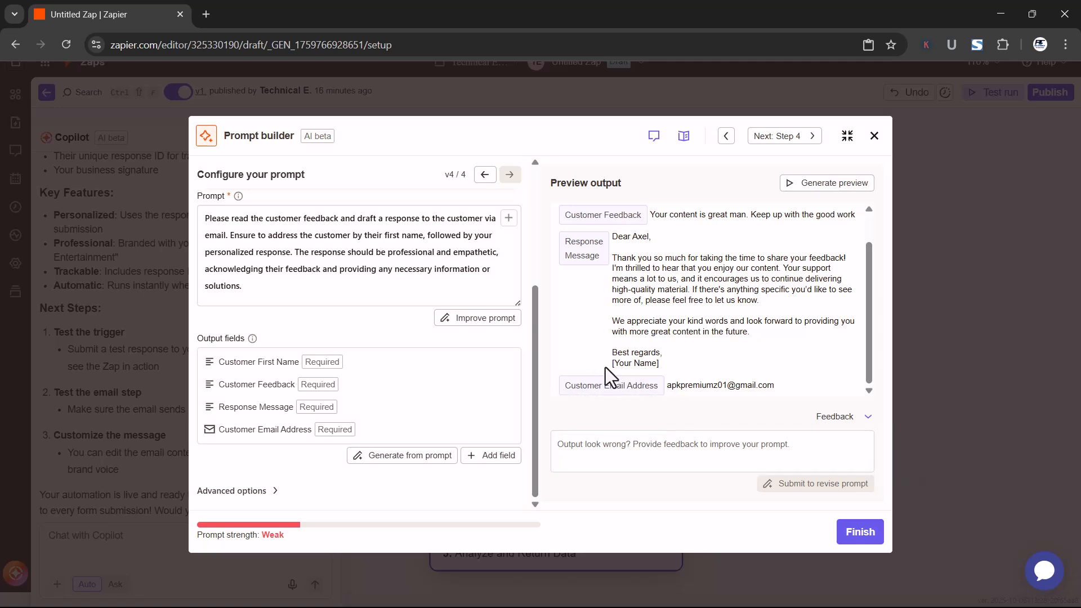
{"action": "scroll", "coordinate": [606, 367], "scroll_direction": "up", "scroll_amount": 2}
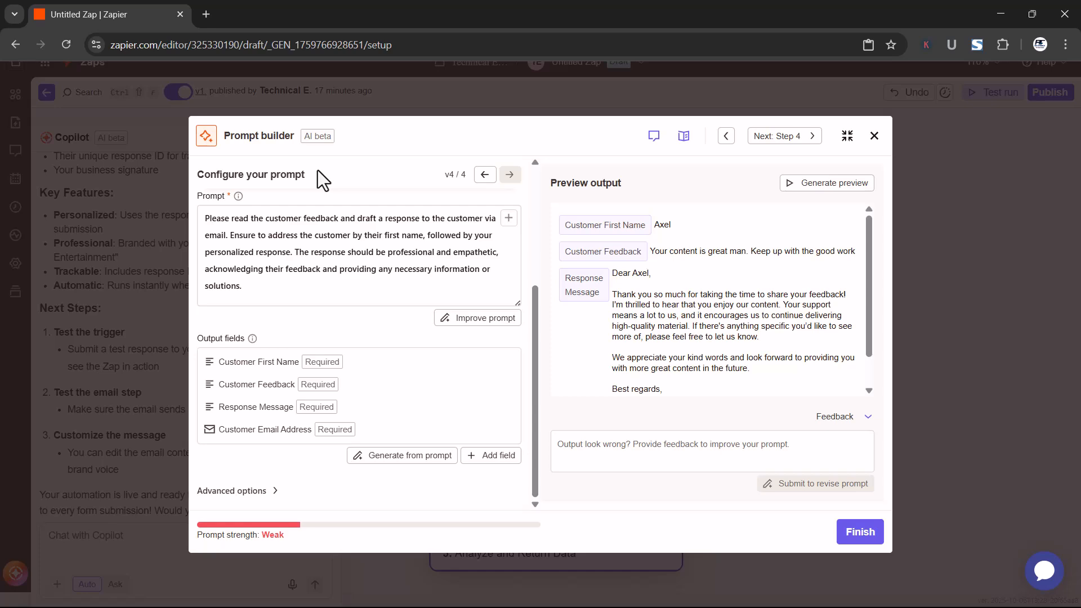
{"action": "left_click", "coordinate": [852, 534]}
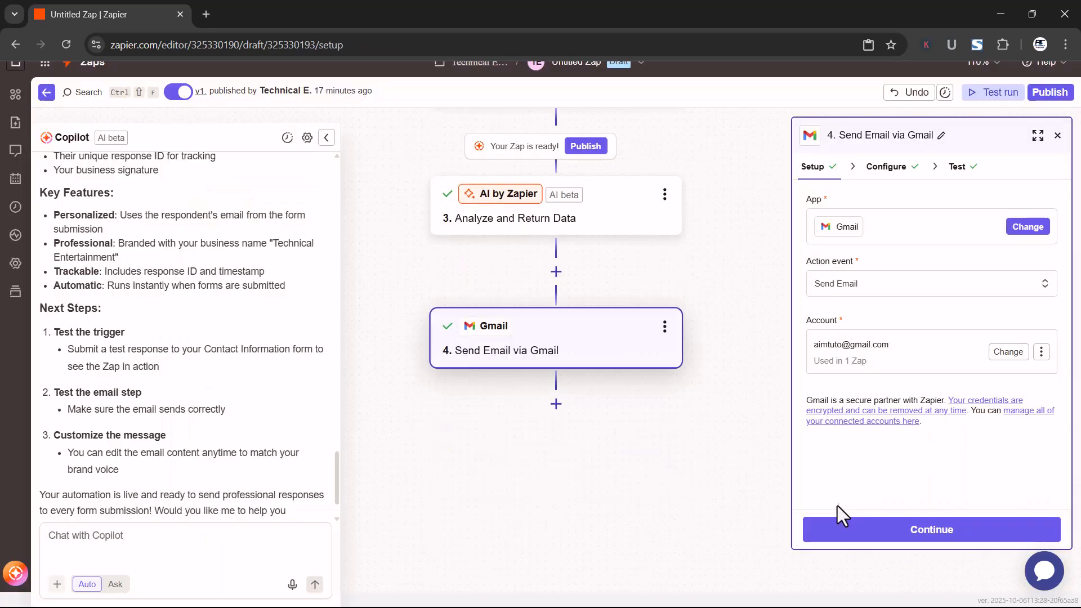
Open the Gmail step's configuration, look through its fields, and delete the Response ID line from the email Body
{"action": "scroll", "coordinate": [579, 299], "scroll_direction": "up", "scroll_amount": 3}
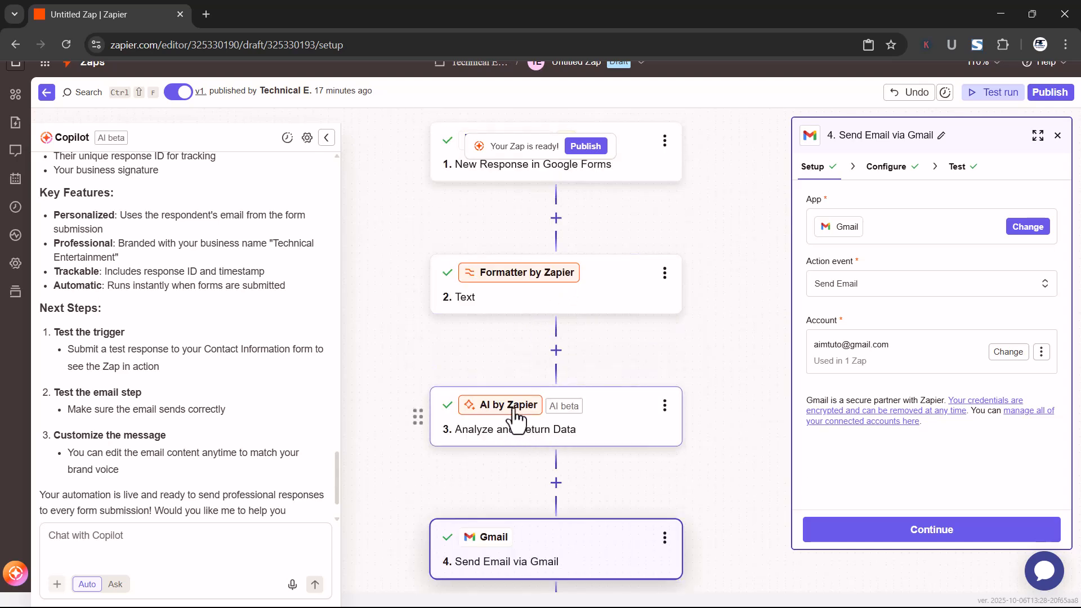
{"action": "left_click", "coordinate": [929, 535]}
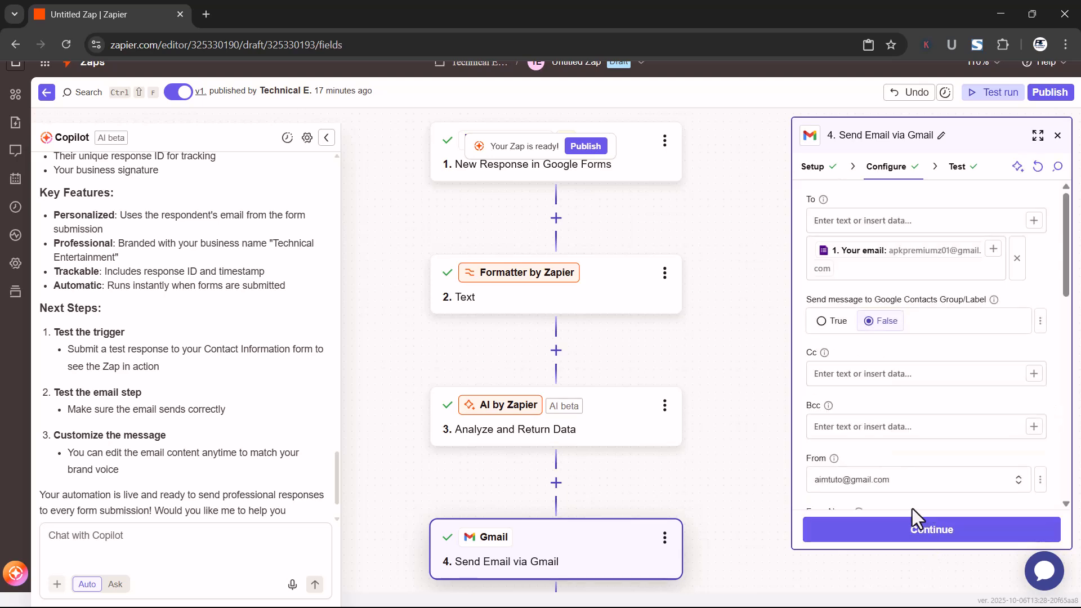
{"action": "scroll", "coordinate": [919, 418], "scroll_direction": "down", "scroll_amount": 10}
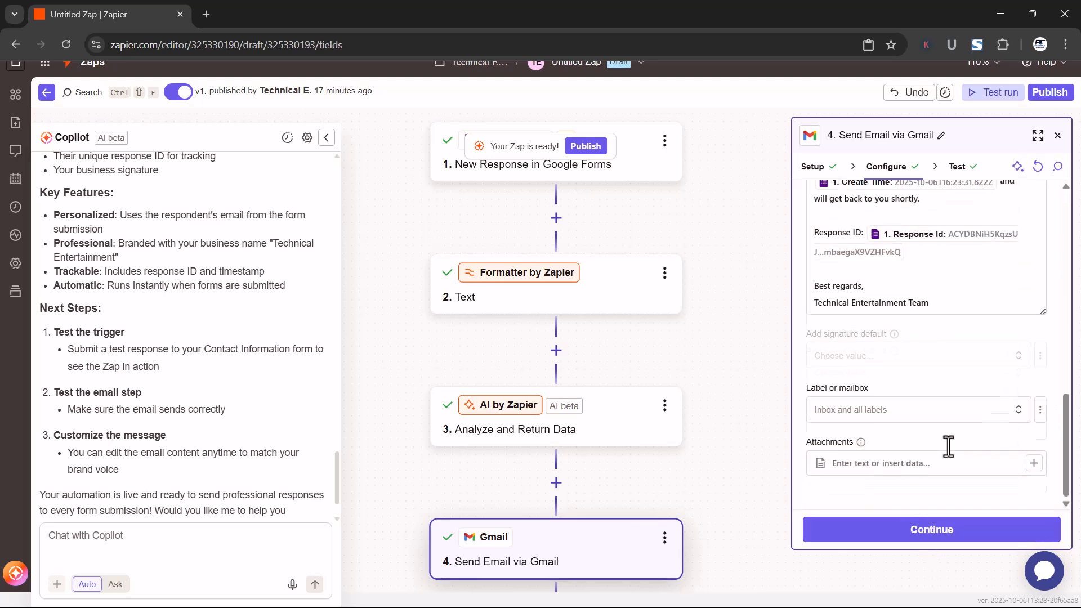
{"action": "scroll", "coordinate": [942, 428], "scroll_direction": "up", "scroll_amount": 6}
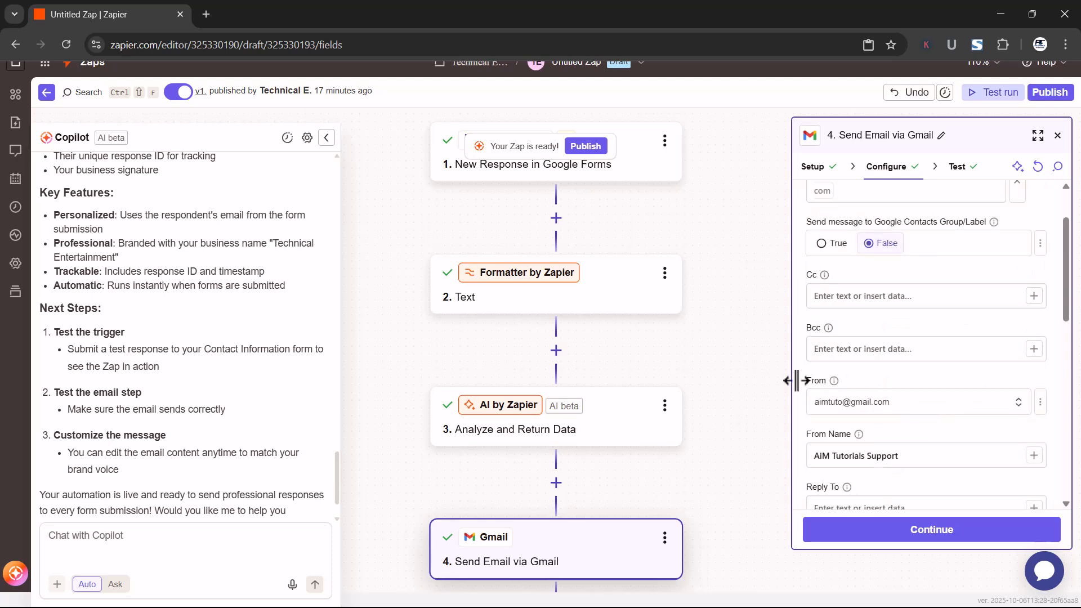
{"action": "scroll", "coordinate": [877, 388], "scroll_direction": "down", "scroll_amount": 10}
{"action": "scroll", "coordinate": [887, 391], "scroll_direction": "up", "scroll_amount": 2}
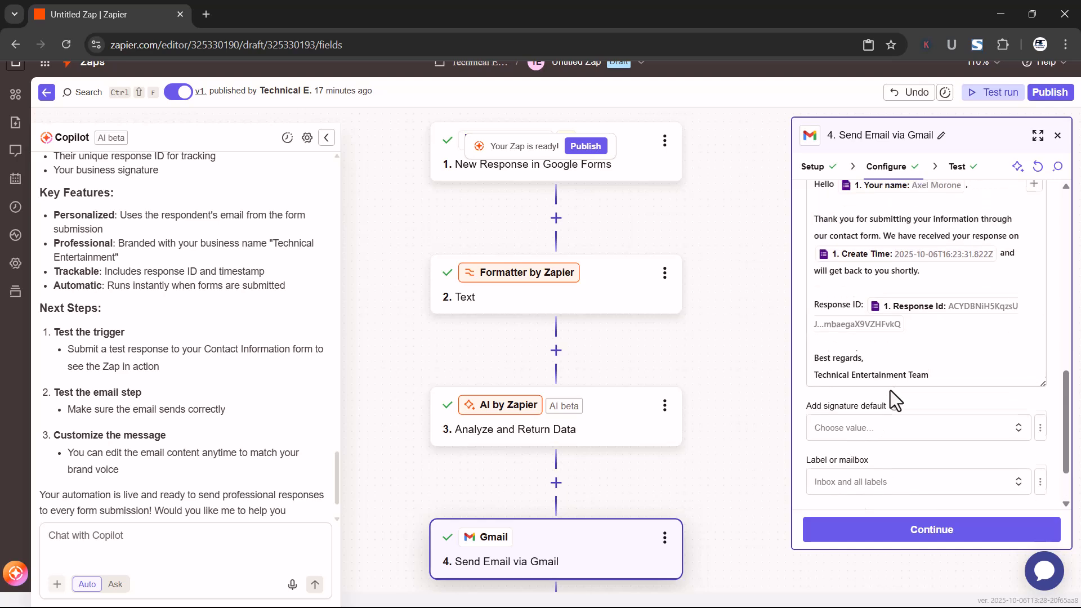
{"action": "left_click", "coordinate": [973, 378]}
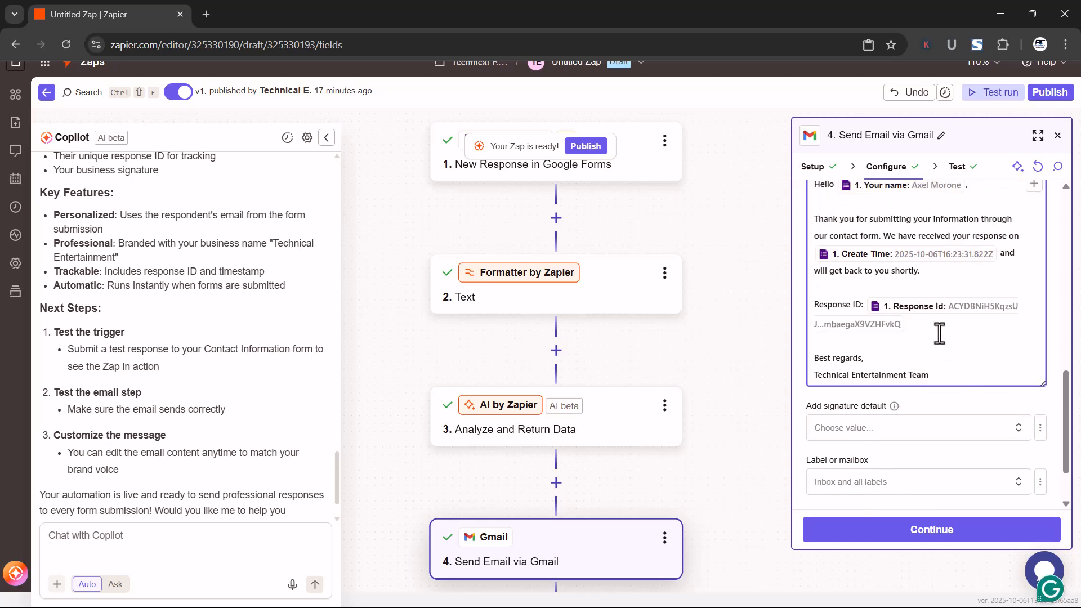
{"action": "triple_click", "coordinate": [812, 304]}
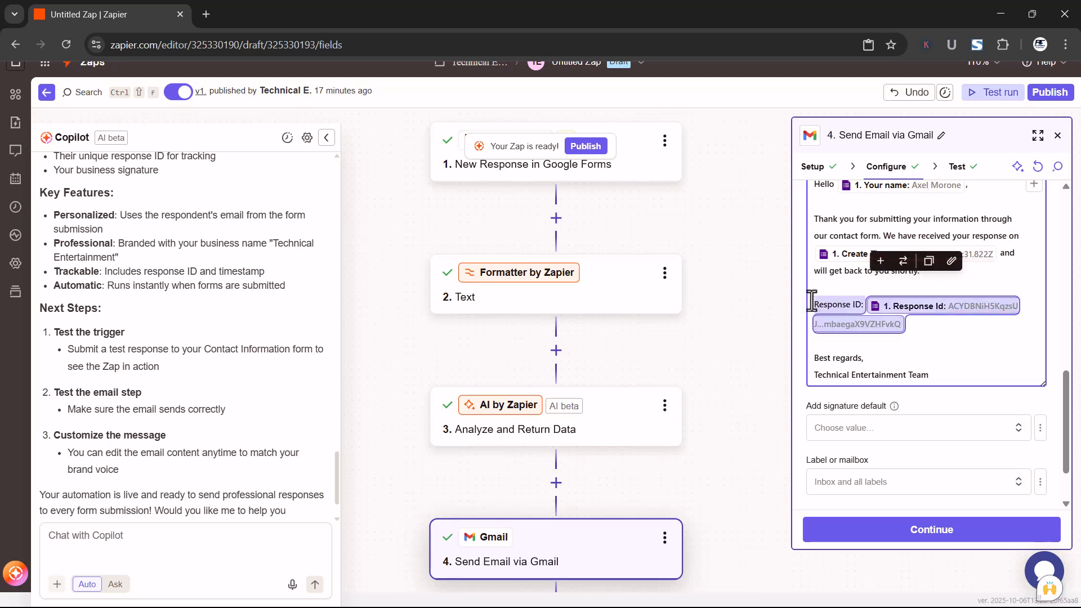
{"action": "key", "text": "BackSpace"}
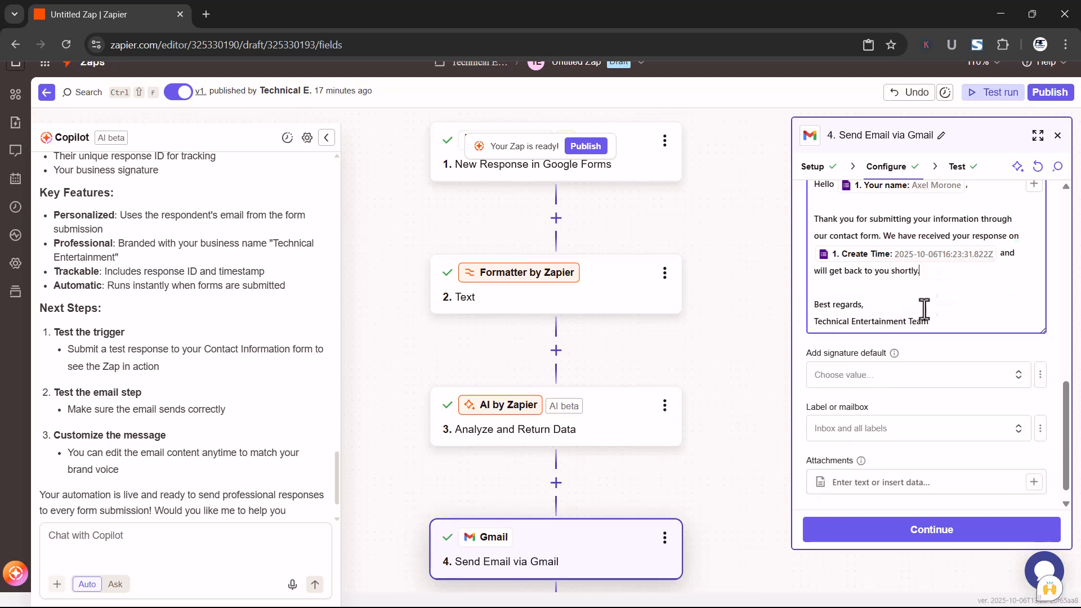
Replace all remaining Body text with the Response Message field from the Analyze and Return Data step
{"action": "scroll", "coordinate": [946, 321], "scroll_direction": "up", "scroll_amount": 2}
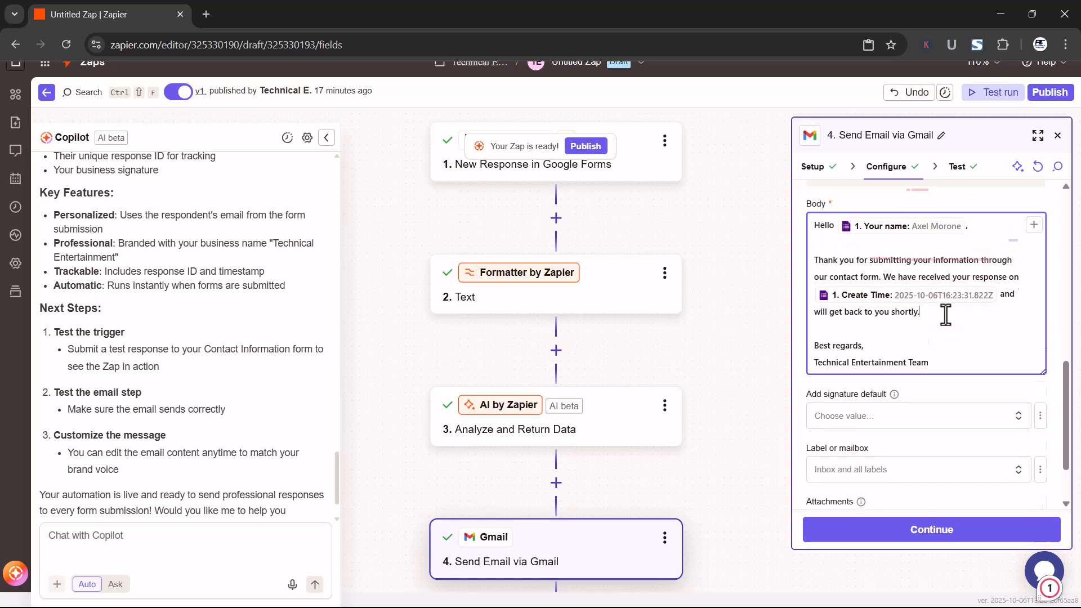
{"action": "left_click", "coordinate": [946, 332]}
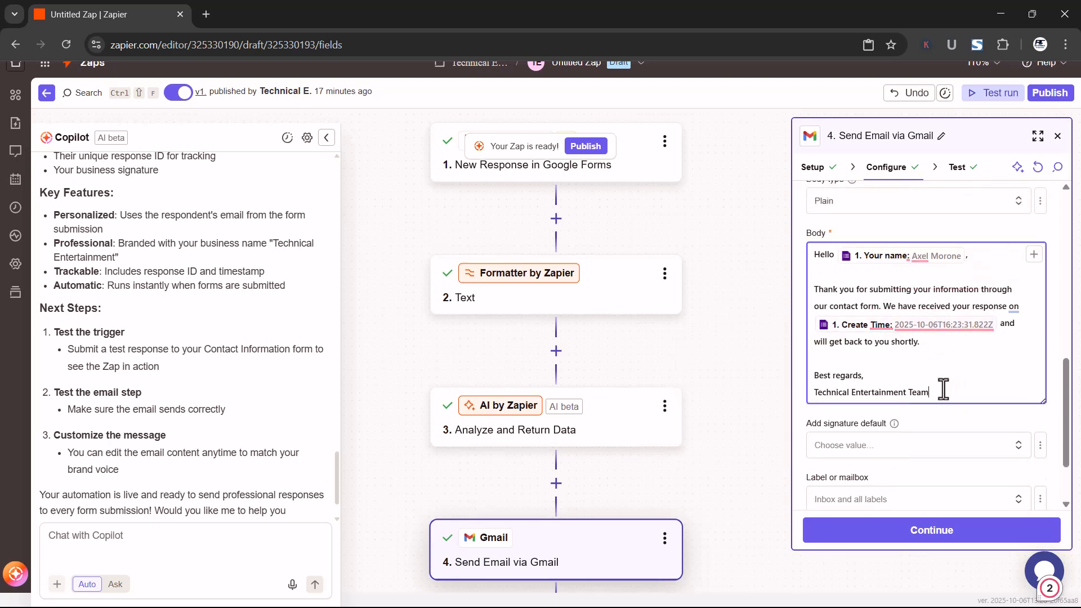
{"action": "left_click_drag", "start_coordinate": [948, 390], "coordinate": [745, 242]}
{"action": "key", "text": "BackSpace"}
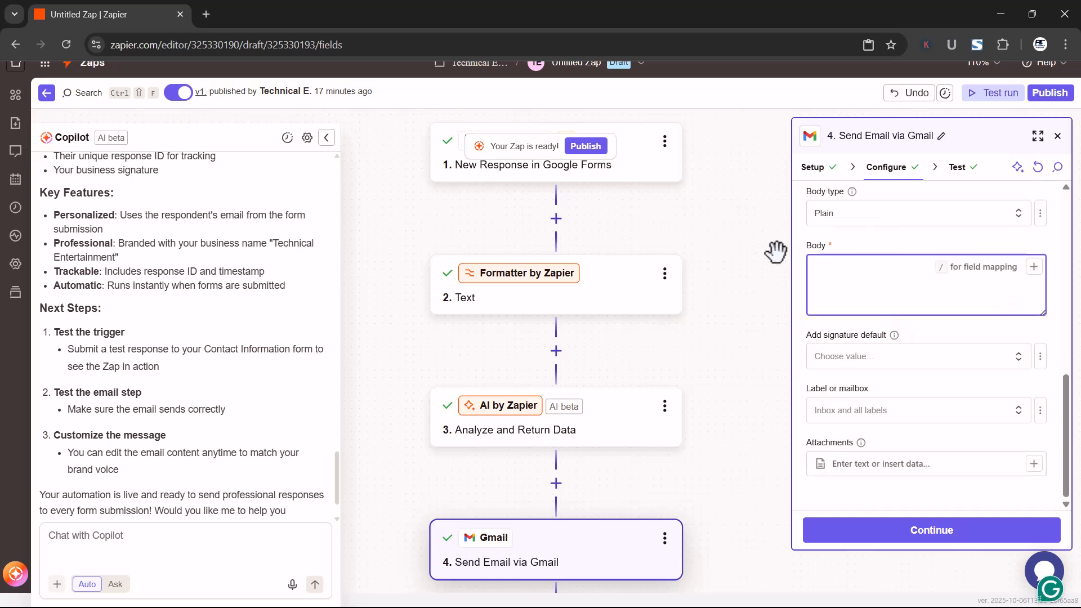
{"action": "type", "text": "/"}
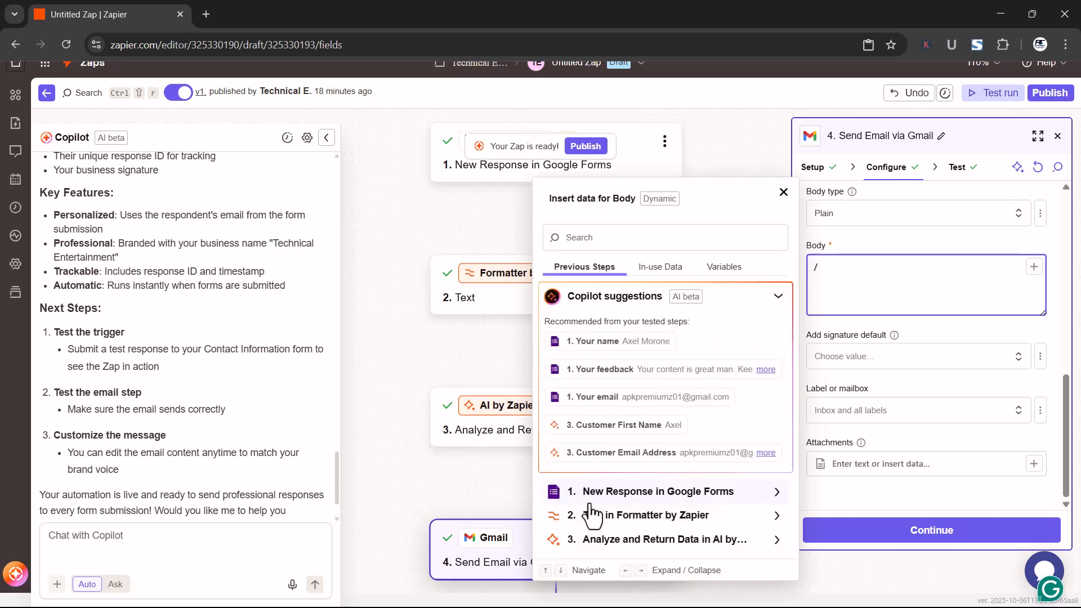
{"action": "left_click", "coordinate": [657, 540]}
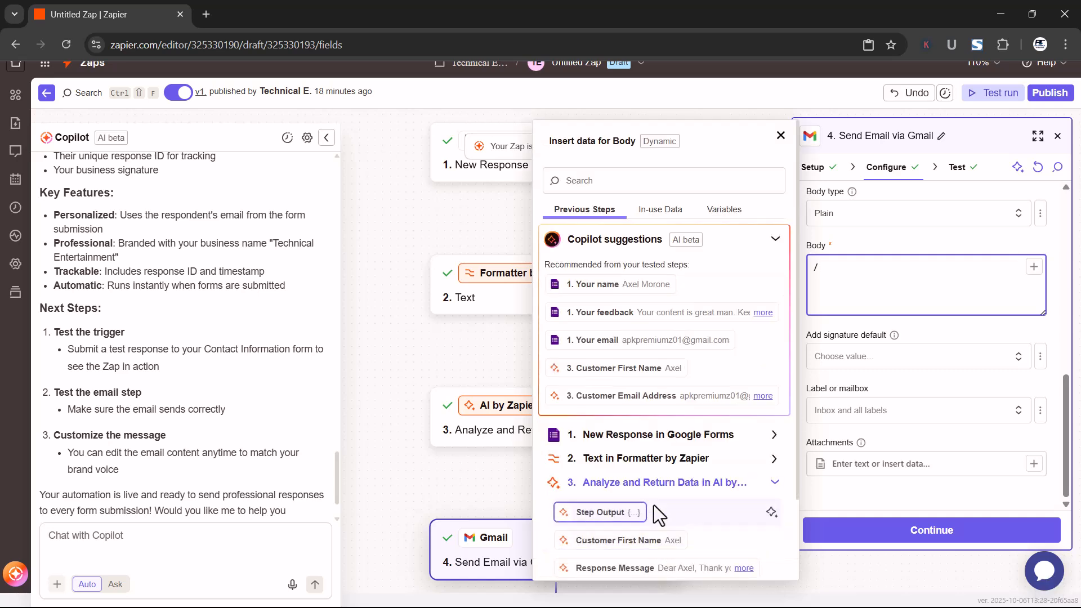
{"action": "scroll", "coordinate": [653, 505], "scroll_direction": "down", "scroll_amount": 2}
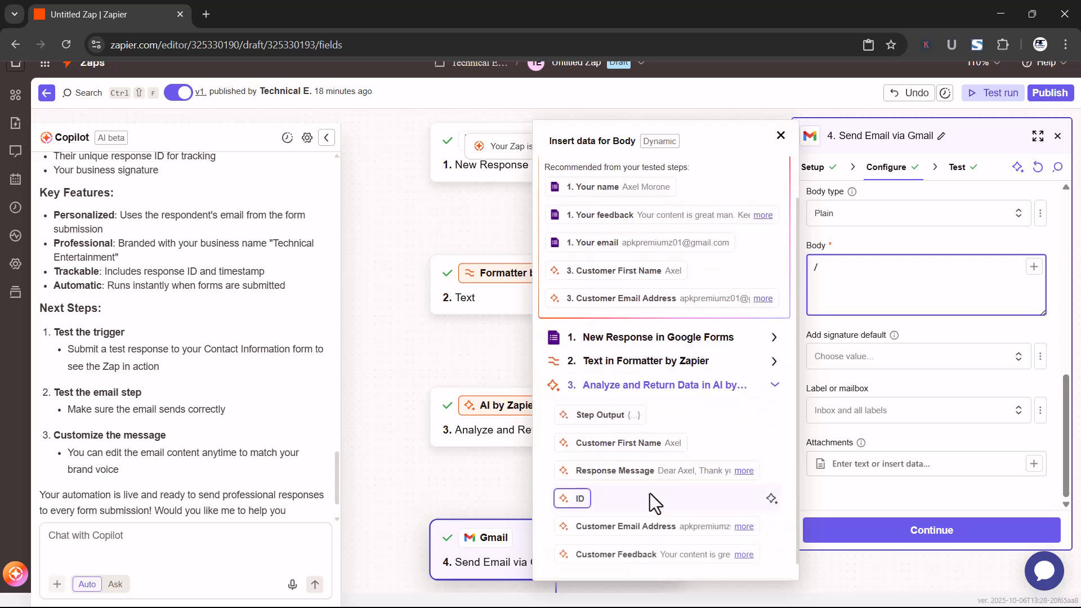
{"action": "left_click", "coordinate": [620, 470]}
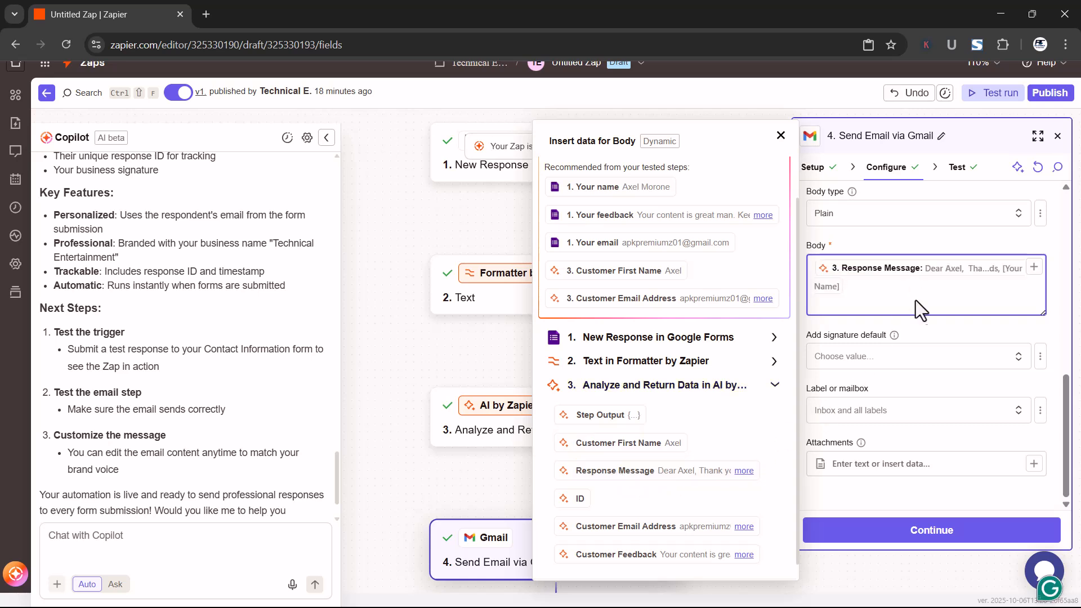
Continue to the Gmail step's test, review the email data that will be sent, and run the test
{"action": "left_click", "coordinate": [917, 531]}
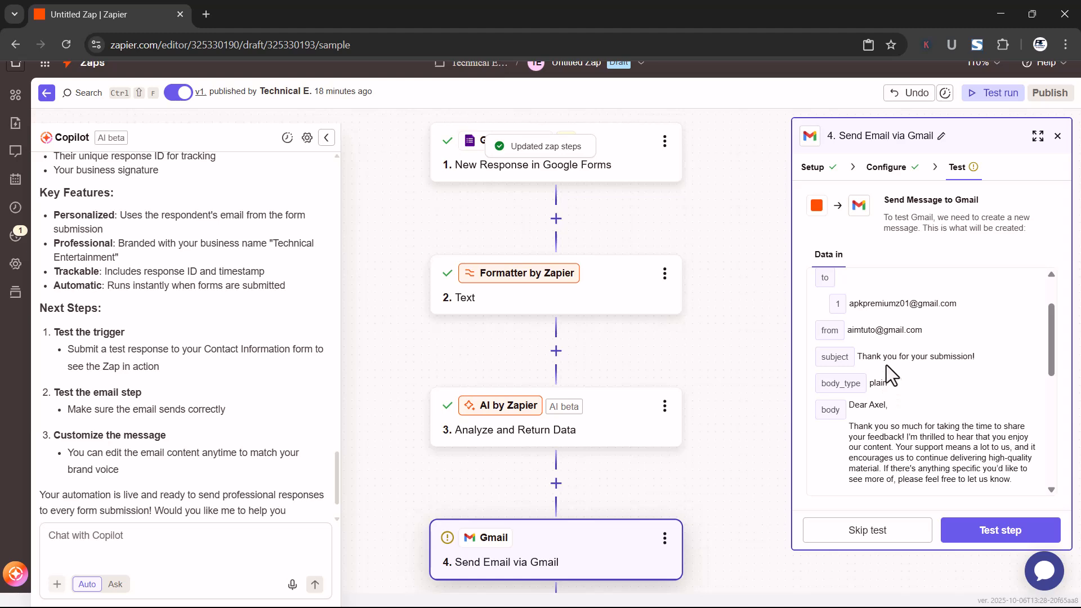
{"action": "scroll", "coordinate": [887, 360], "scroll_direction": "down", "scroll_amount": 2}
{"action": "scroll", "coordinate": [887, 342], "scroll_direction": "up", "scroll_amount": 3}
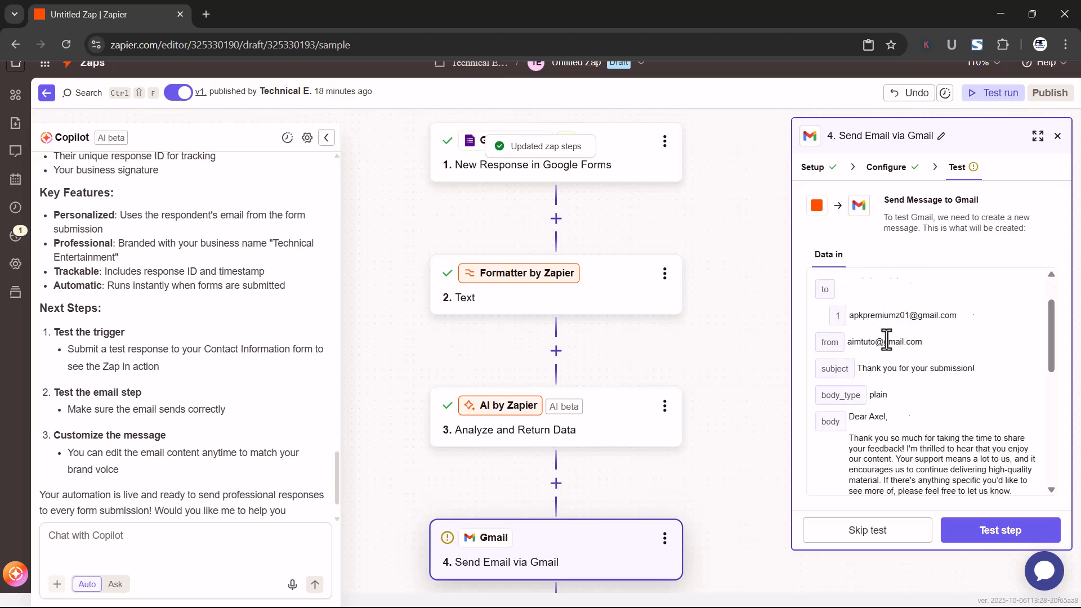
{"action": "scroll", "coordinate": [895, 355], "scroll_direction": "down", "scroll_amount": 4}
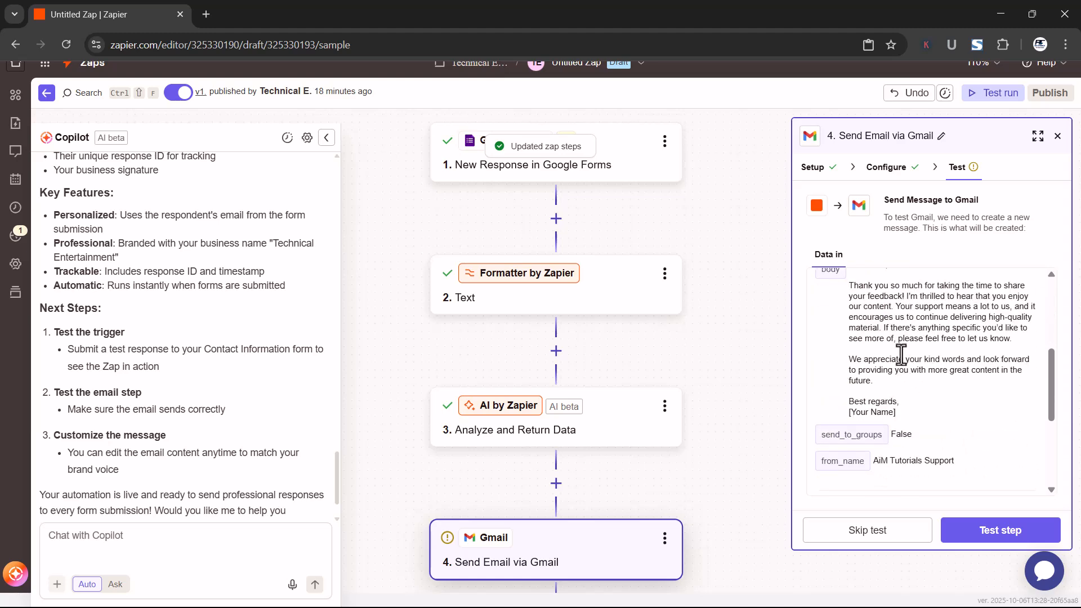
{"action": "left_click", "coordinate": [974, 539]}
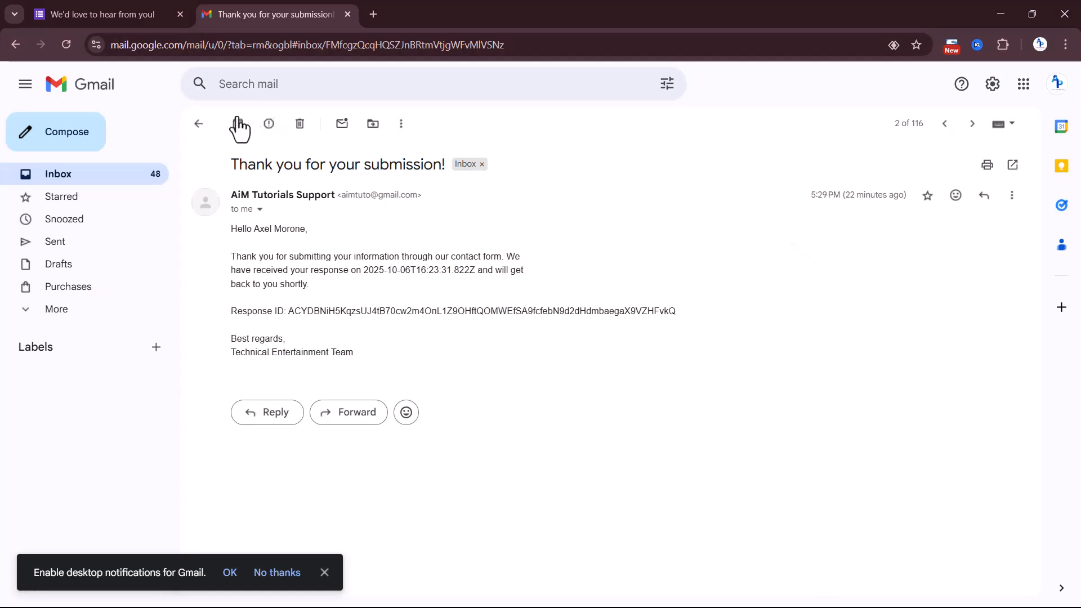
In the recipient's Gmail, return to the inbox, open the newest "Thank you for your submission!" email, and read its message
{"action": "left_click", "coordinate": [198, 123]}
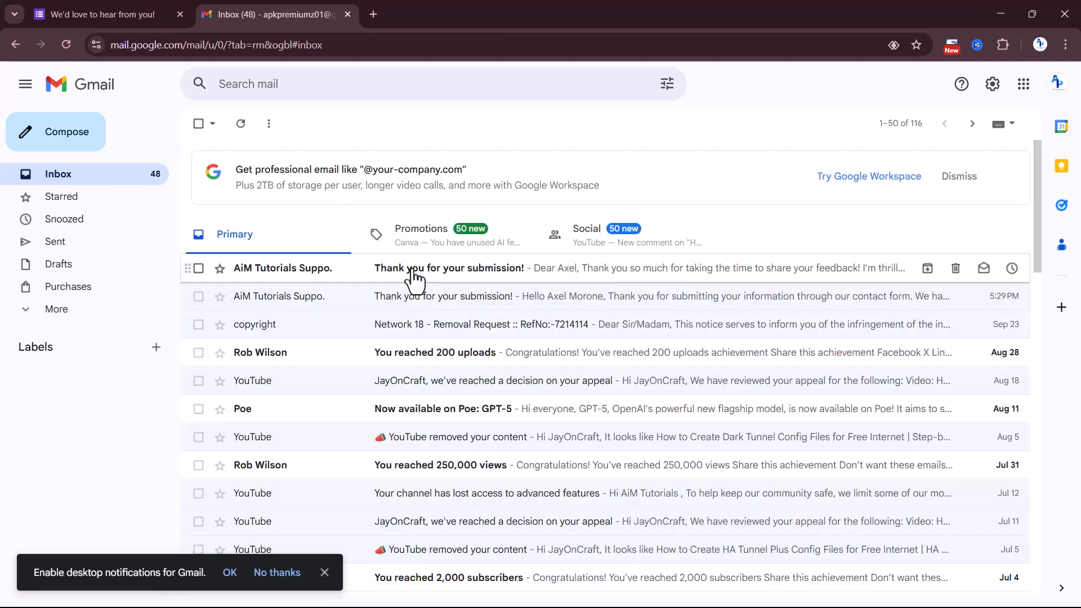
{"action": "left_click", "coordinate": [415, 271]}
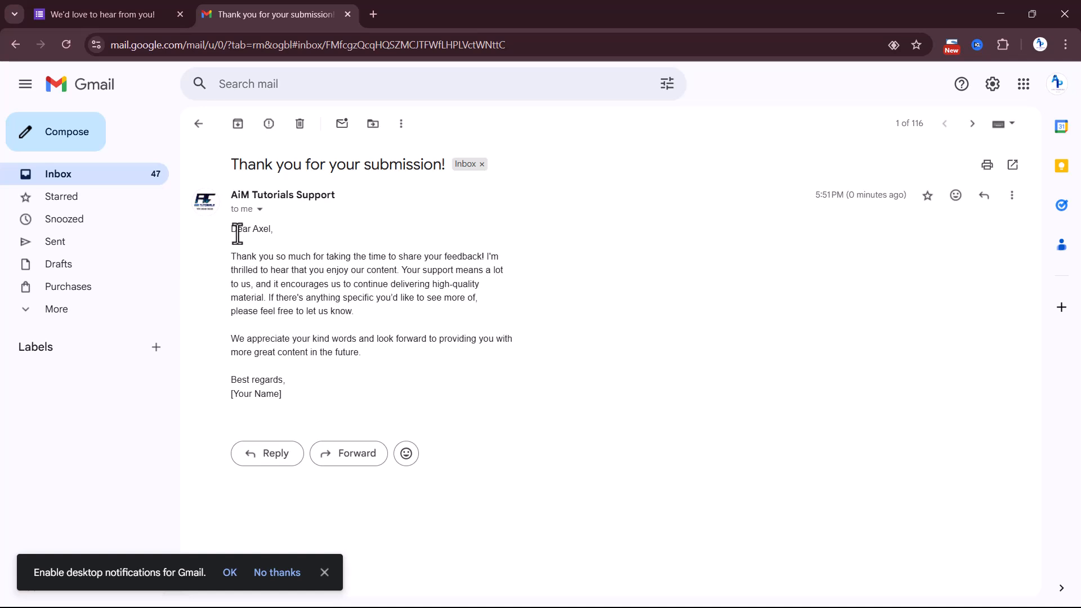
{"action": "left_click_drag", "start_coordinate": [230, 256], "coordinate": [426, 254]}
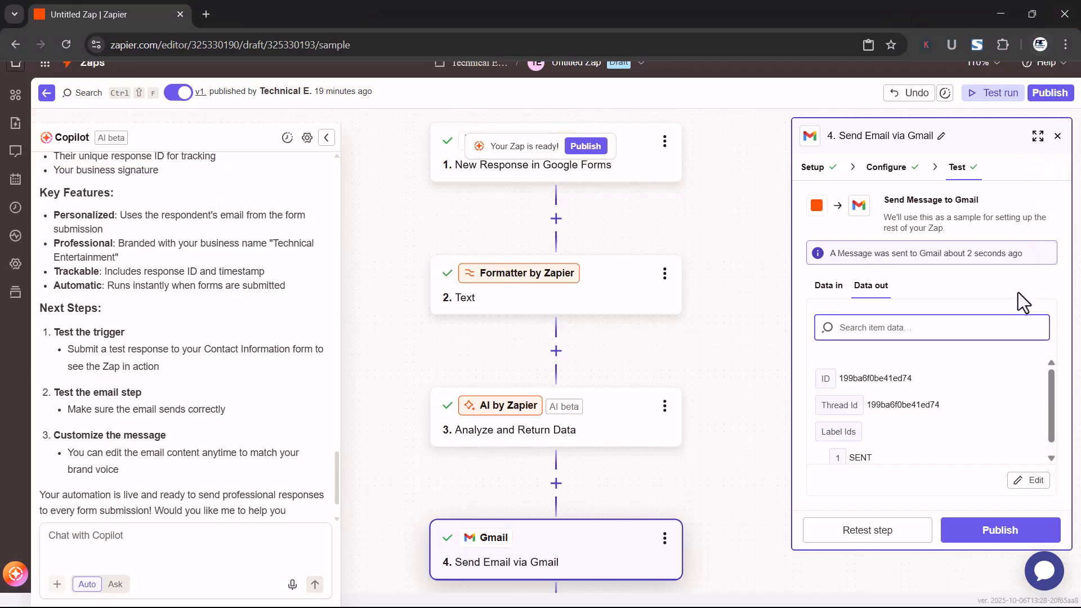
Back in Zapier, publish the Zap as a new version named "Form to Gmail V2"
{"action": "scroll", "coordinate": [1022, 456], "scroll_direction": "down", "scroll_amount": 1}
{"action": "left_click", "coordinate": [977, 529]}
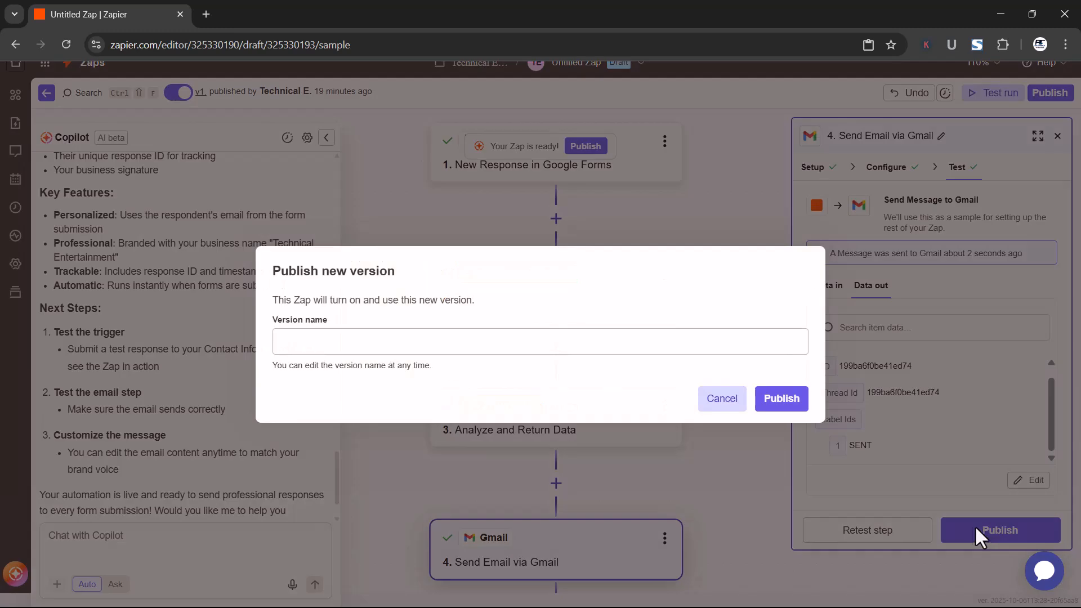
{"action": "left_click", "coordinate": [366, 346]}
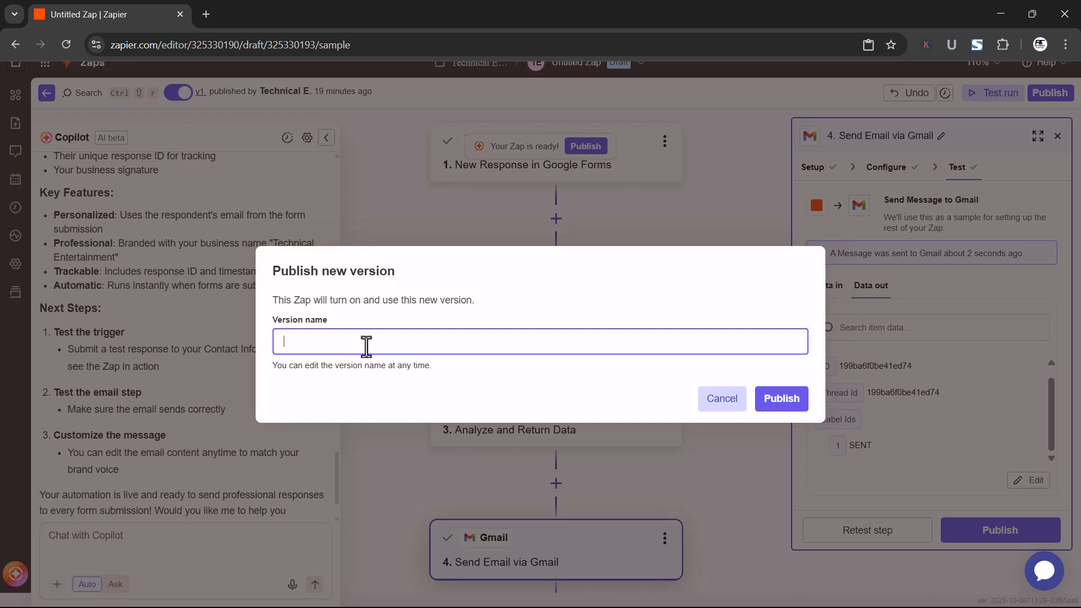
{"action": "type", "text": "Form to Gmail V2"}
{"action": "left_click", "coordinate": [781, 401]}
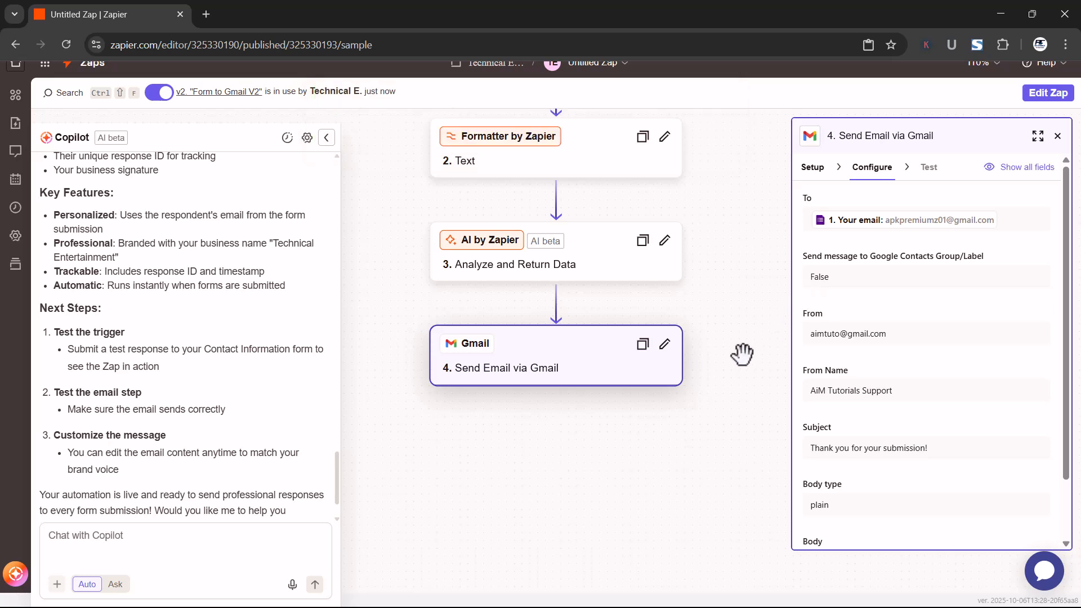
{"action": "scroll", "coordinate": [741, 355], "scroll_direction": "up", "scroll_amount": 1}
{"action": "scroll", "coordinate": [742, 353], "scroll_direction": "up", "scroll_amount": 4}
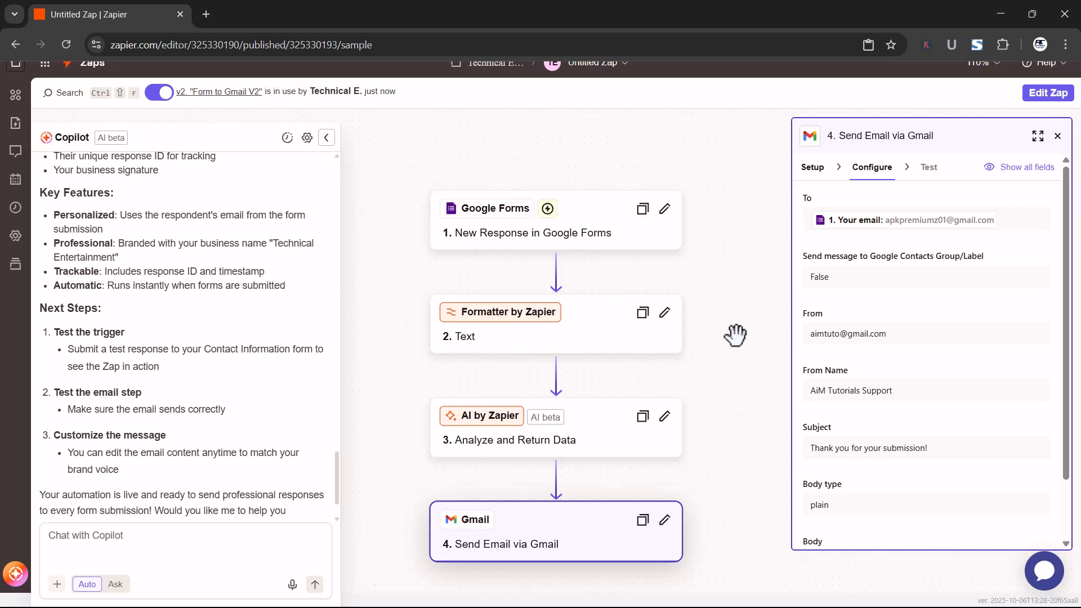
{"action": "scroll", "coordinate": [735, 331], "scroll_direction": "up", "scroll_amount": 1}
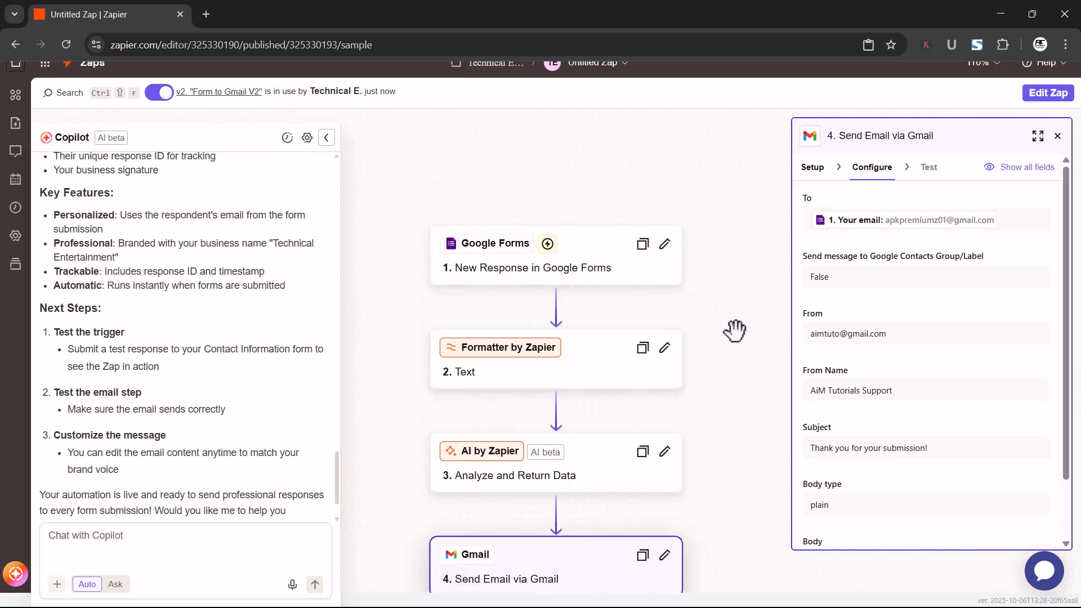
{"action": "scroll", "coordinate": [735, 331], "scroll_direction": "up", "scroll_amount": 2}
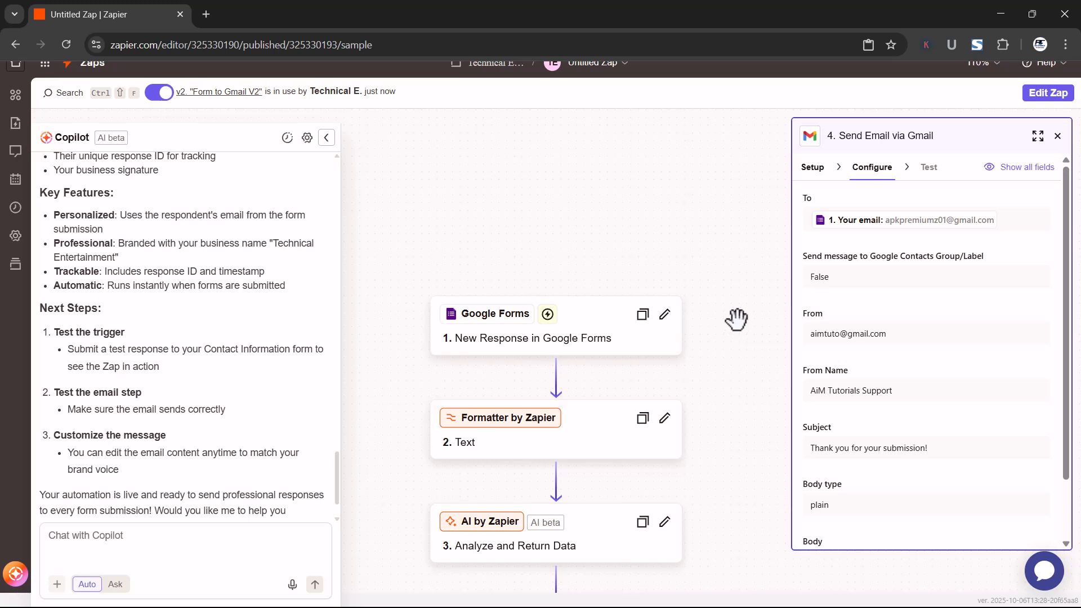
{"action": "scroll", "coordinate": [736, 319], "scroll_direction": "up", "scroll_amount": 2}
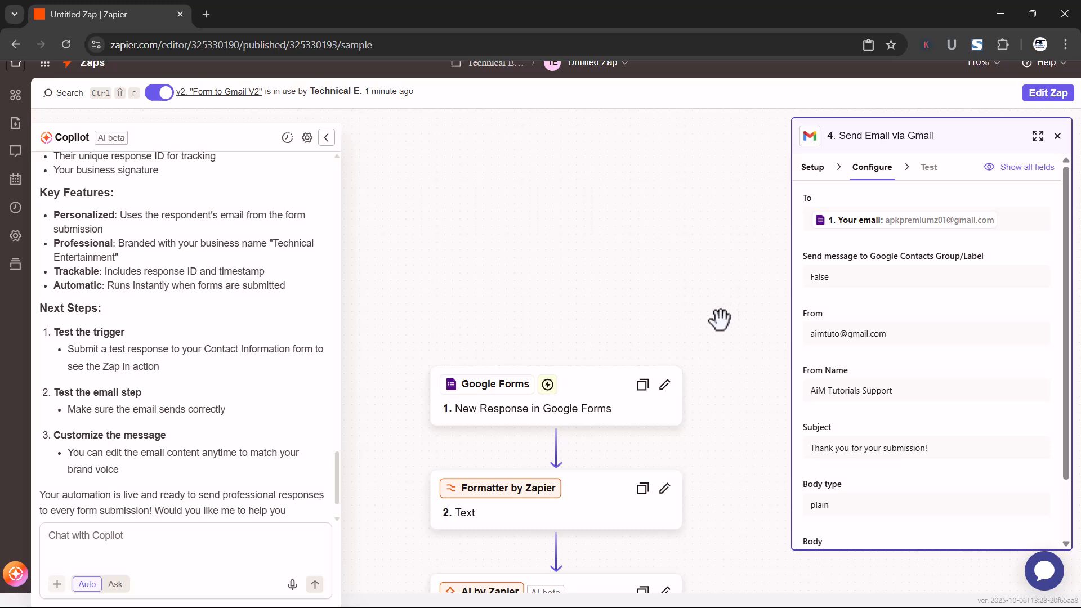
{"action": "scroll", "coordinate": [606, 303], "scroll_direction": "up", "scroll_amount": 3}
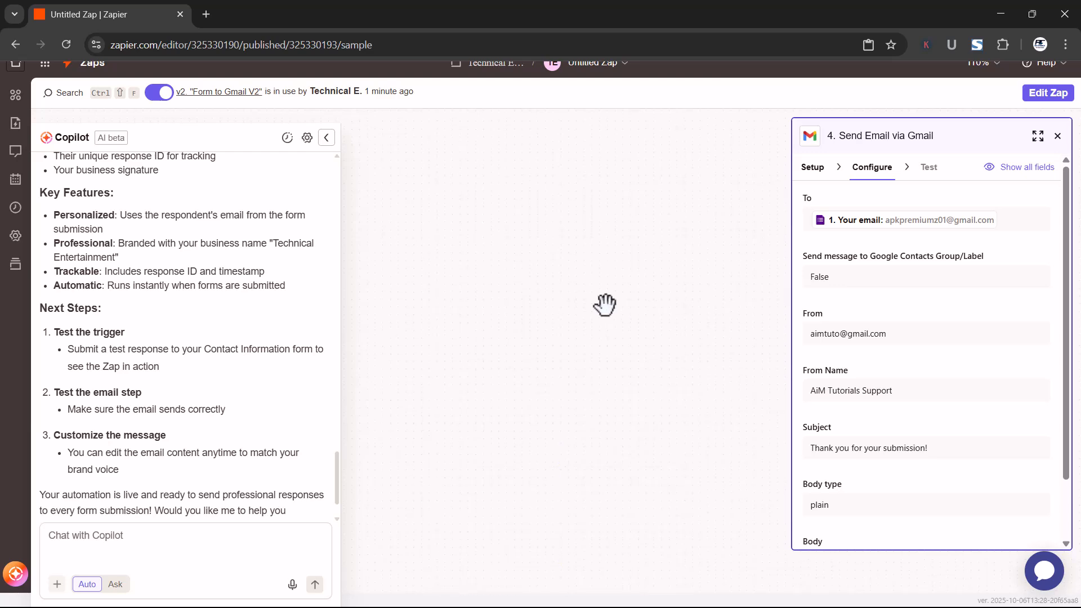
{"action": "scroll", "coordinate": [156, 198], "scroll_direction": "up", "scroll_amount": 3}
Leave the editor for the Zaps overview and look through the list of Zaps
{"action": "left_click", "coordinate": [98, 70]}
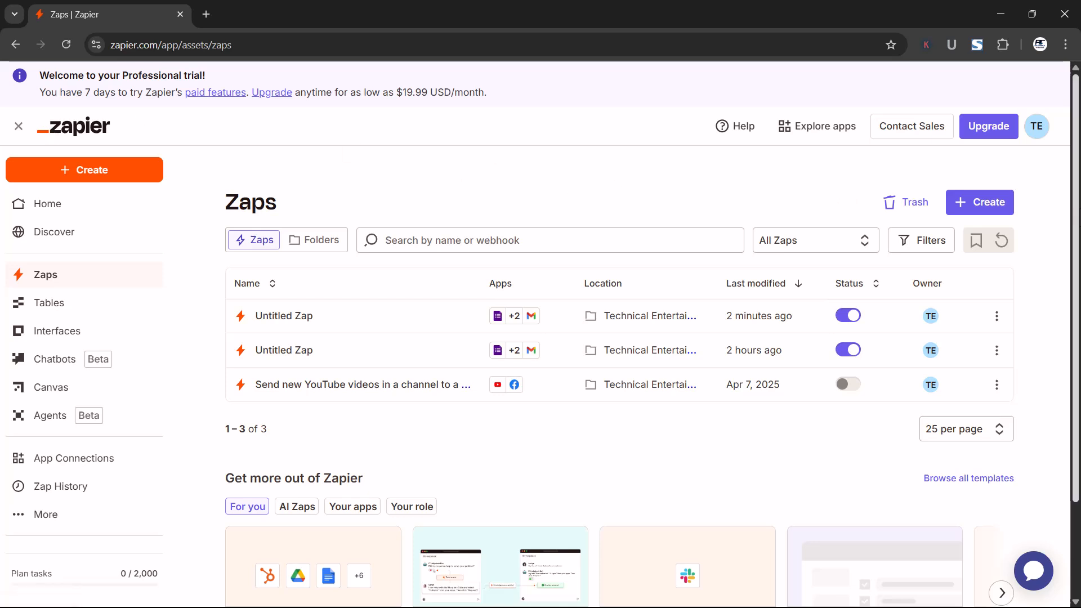
{"action": "scroll", "coordinate": [825, 186], "scroll_direction": "down", "scroll_amount": 2}
{"action": "scroll", "coordinate": [540, 327], "scroll_direction": "down", "scroll_amount": 1}
{"action": "scroll", "coordinate": [4, 220], "scroll_direction": "up", "scroll_amount": 3}
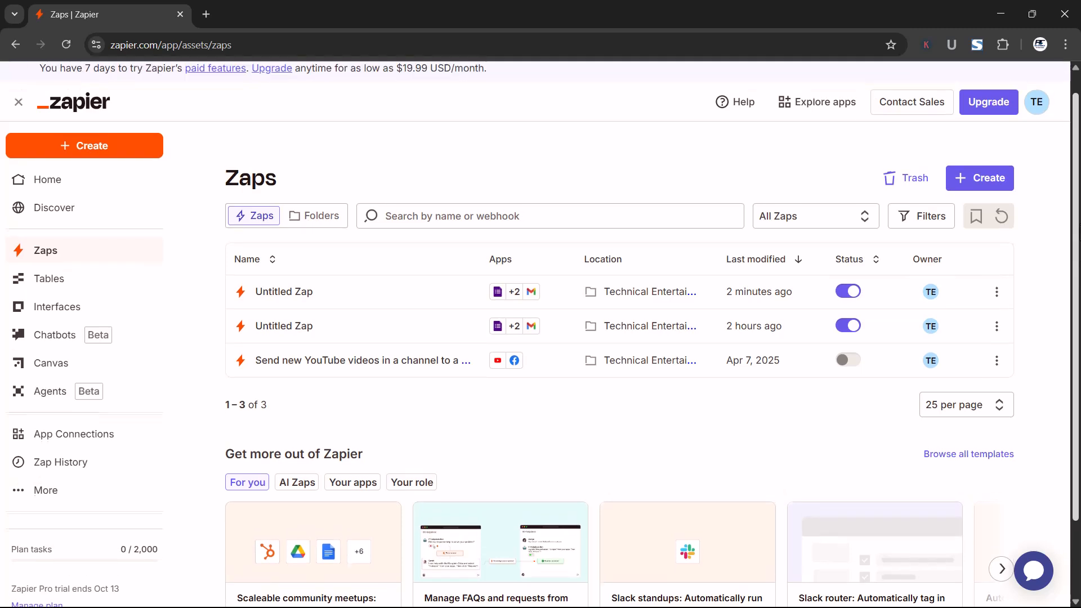
Go to the Home page, look through its templates and recently updated Zaps, and open the full template collection
{"action": "left_click", "coordinate": [59, 211]}
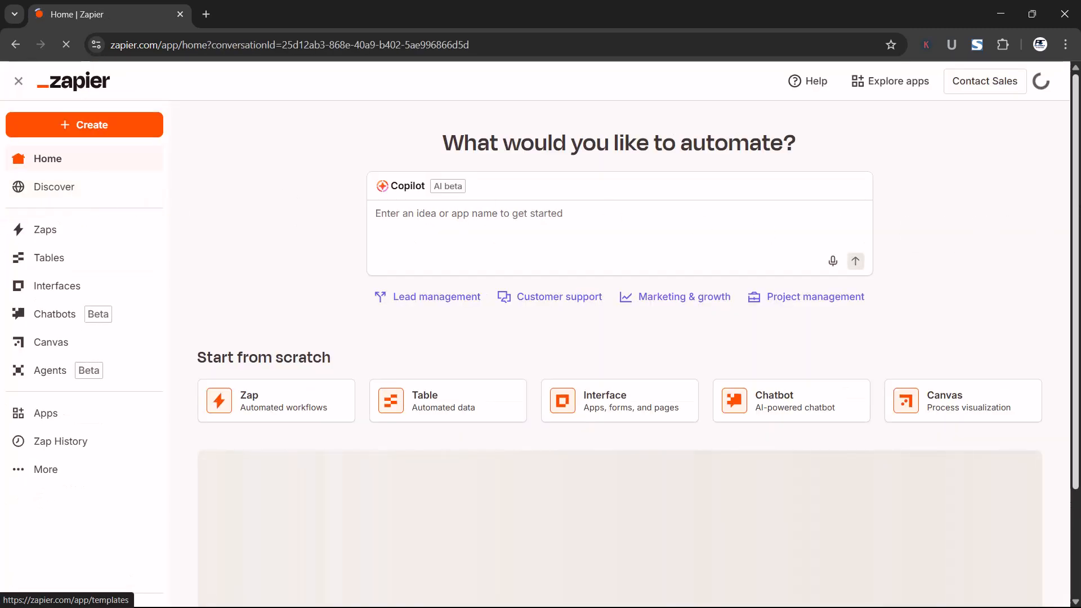
{"action": "scroll", "coordinate": [483, 203], "scroll_direction": "down", "scroll_amount": 3}
{"action": "scroll", "coordinate": [619, 338], "scroll_direction": "down", "scroll_amount": 3}
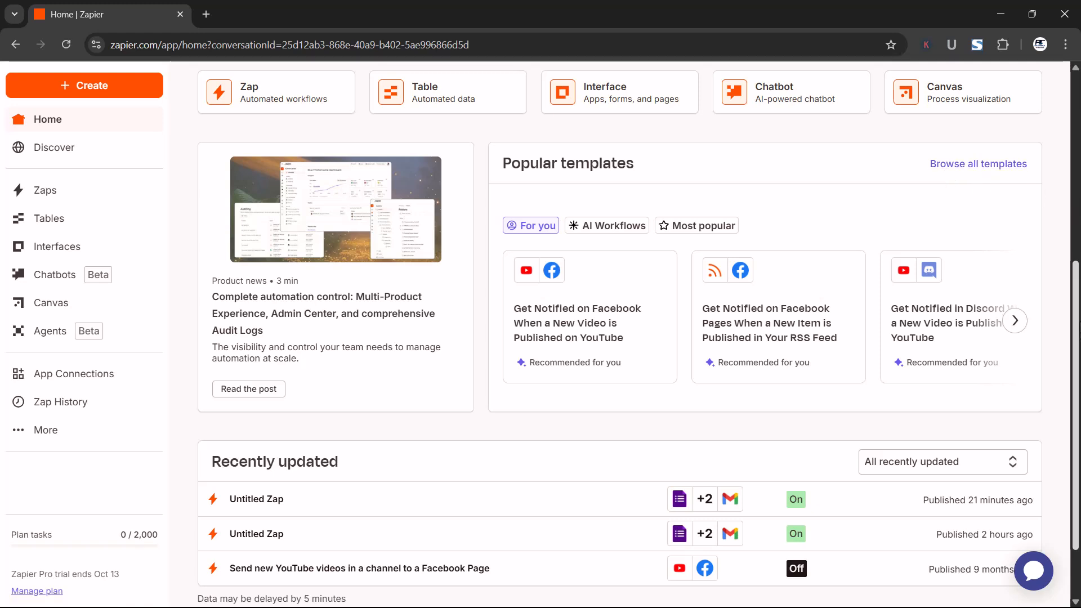
{"action": "scroll", "coordinate": [948, 293], "scroll_direction": "down", "scroll_amount": 1}
{"action": "scroll", "coordinate": [948, 293], "scroll_direction": "up", "scroll_amount": 3}
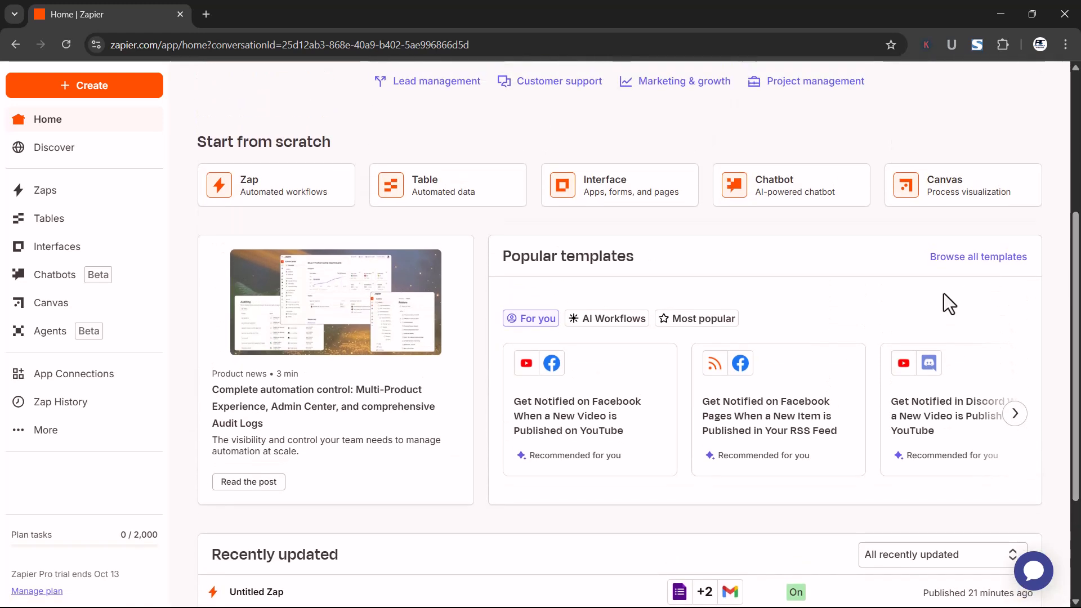
{"action": "left_click", "coordinate": [961, 272]}
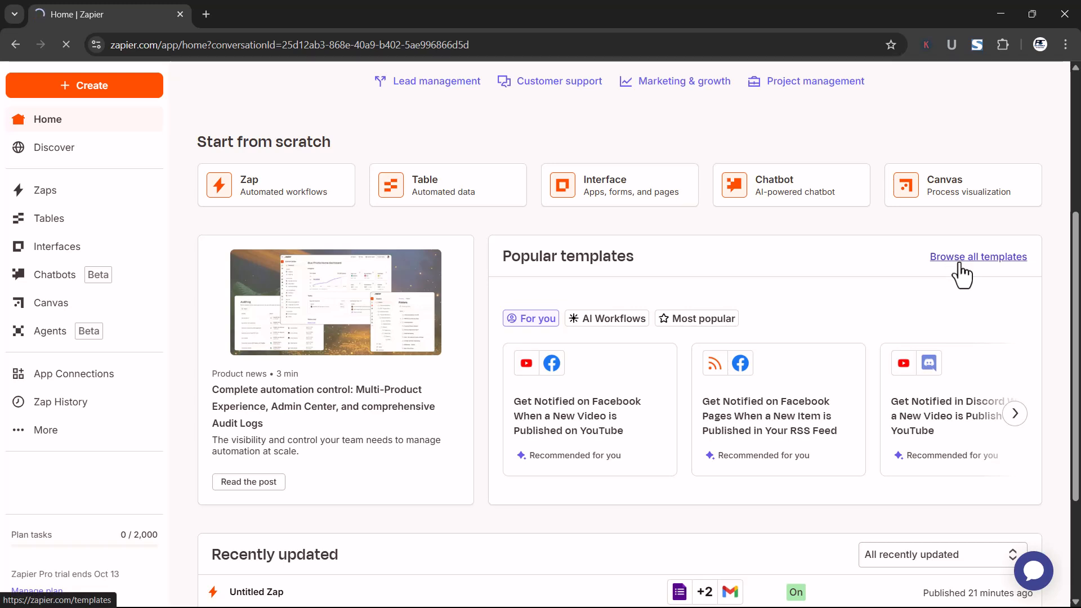